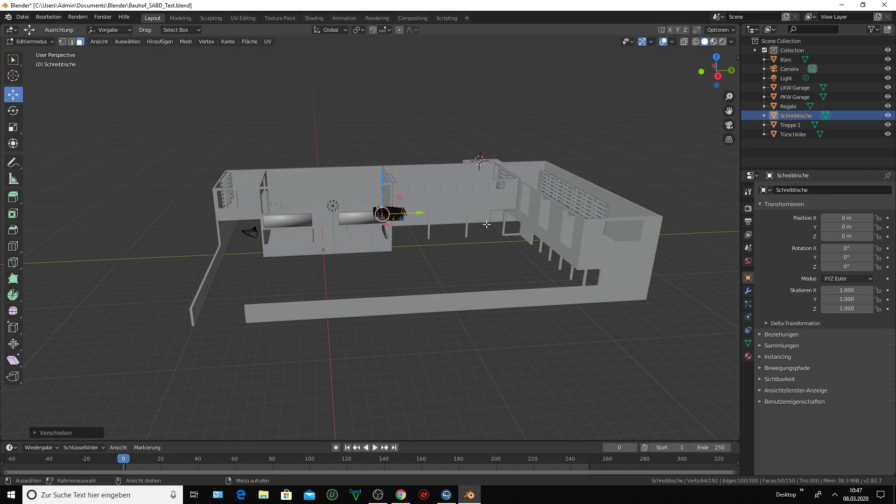
- Orbit and zoom around the whole building to survey it from several sides
scroll(487, 224, "up", 1)
scroll(488, 225, "up", 1)
scroll(489, 224, "down", 1)
scroll(489, 225, "up", 1)
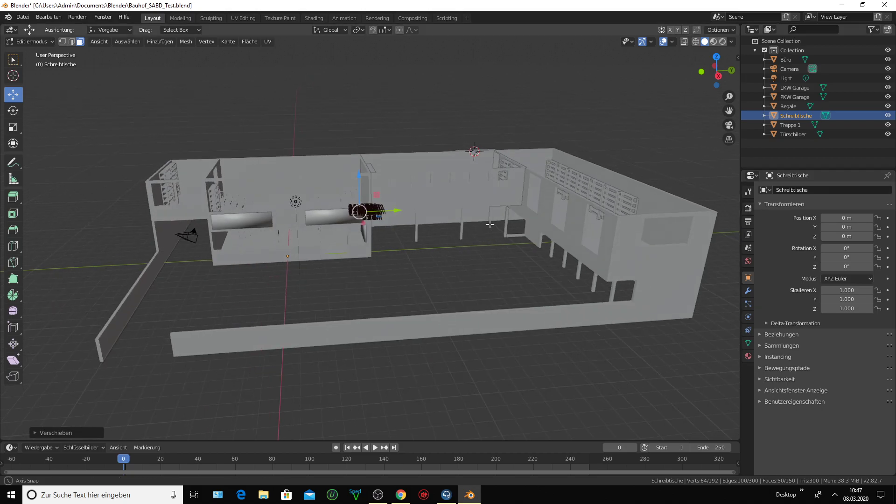
middle_click_drag(489, 224, 528, 220)
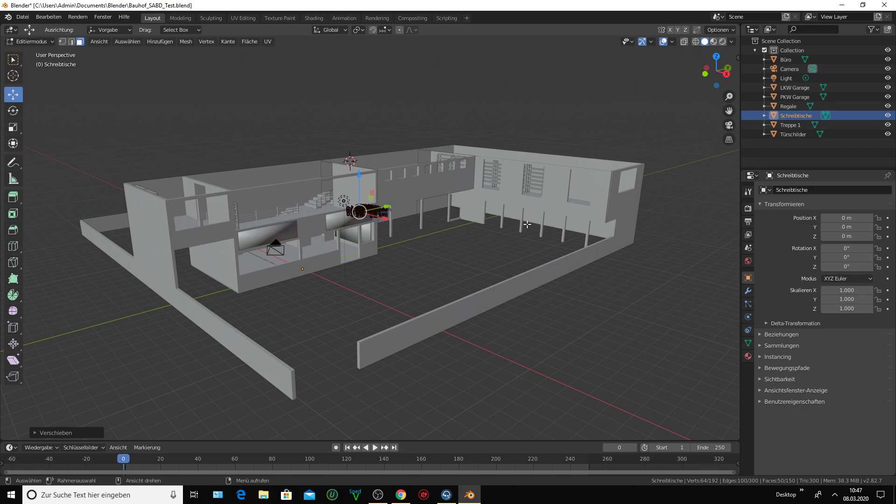
middle_click_drag(527, 225, 558, 219)
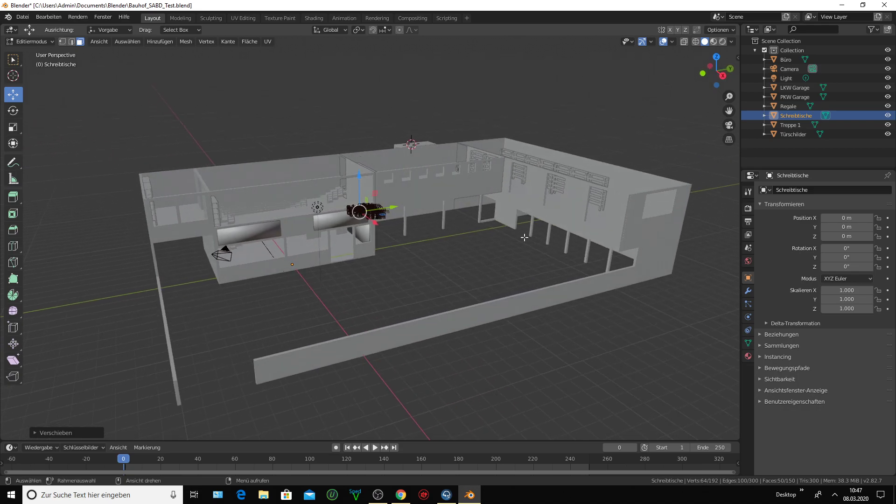
scroll(525, 237, "up", 1)
scroll(485, 219, "up", 3)
scroll(450, 203, "up", 3)
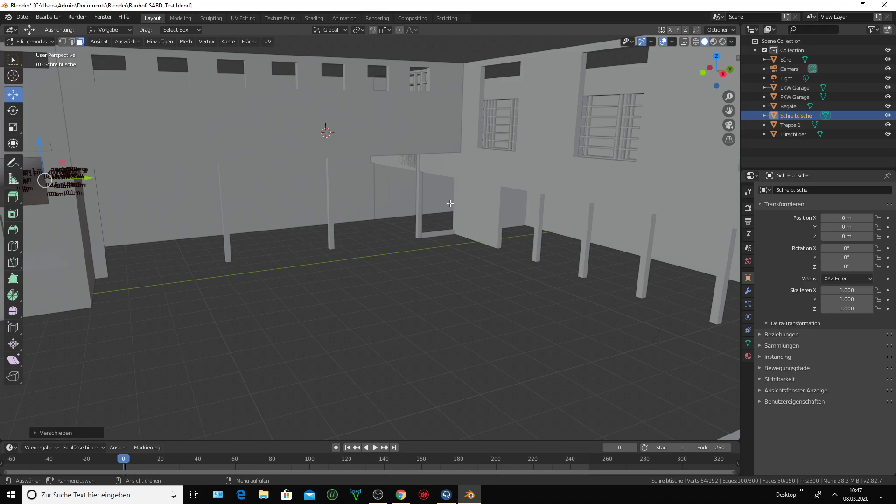
scroll(450, 203, "up", 2)
scroll(439, 186, "up", 2)
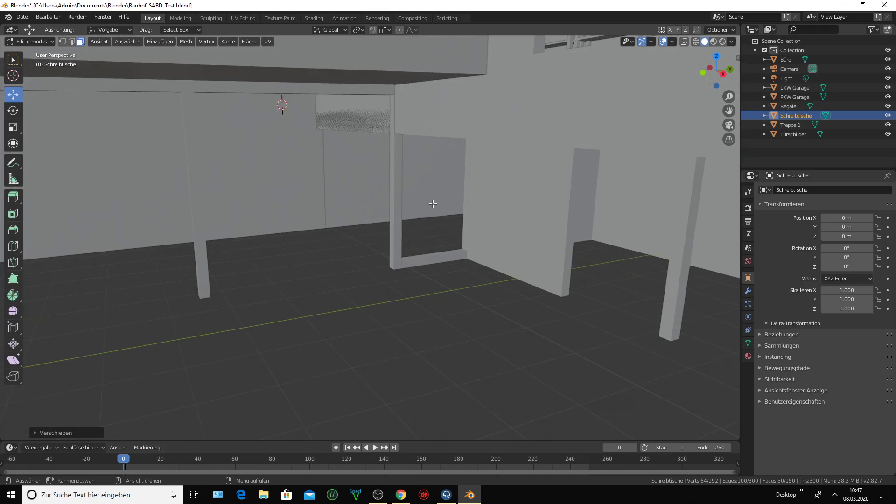
scroll(433, 204, "down", 2)
scroll(433, 201, "down", 2)
scroll(432, 198, "down", 2)
scroll(438, 180, "down", 3)
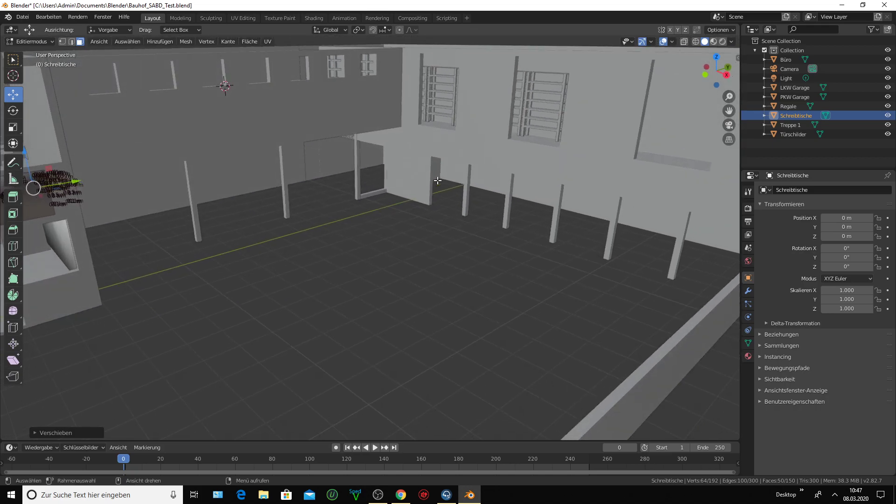
scroll(450, 115, "down", 2)
scroll(470, 121, "down", 2)
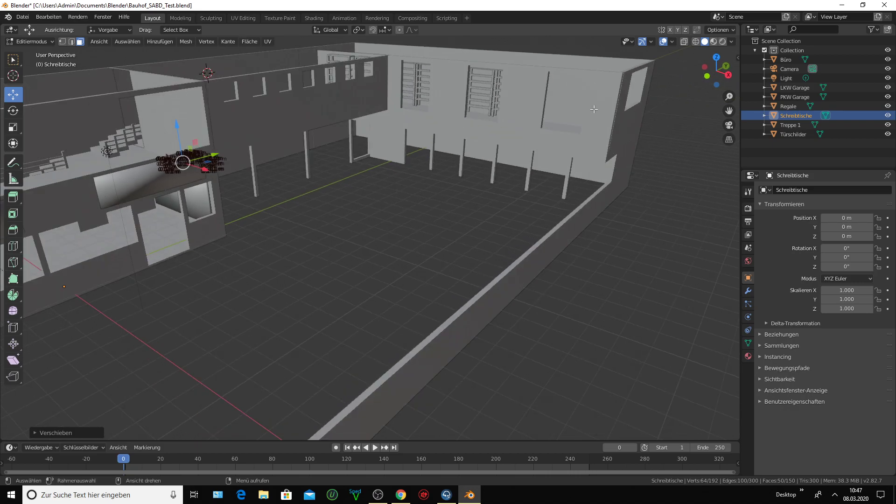
scroll(471, 150, "down", 2)
scroll(459, 156, "down", 2)
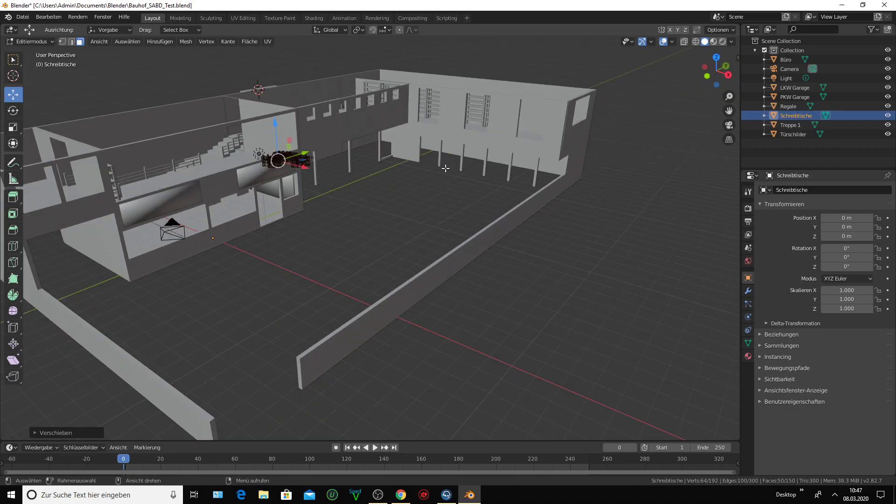
scroll(448, 164, "down", 2)
middle_click_drag(446, 166, 421, 168)
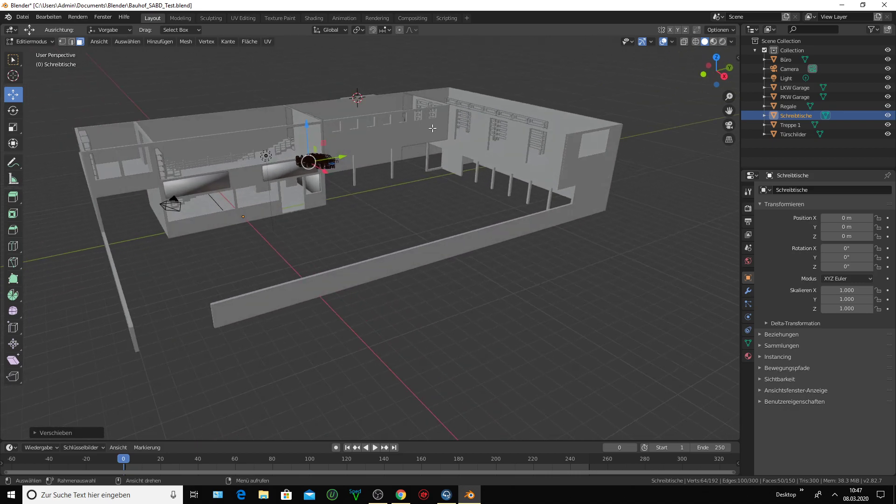
scroll(167, 208, "up", 5)
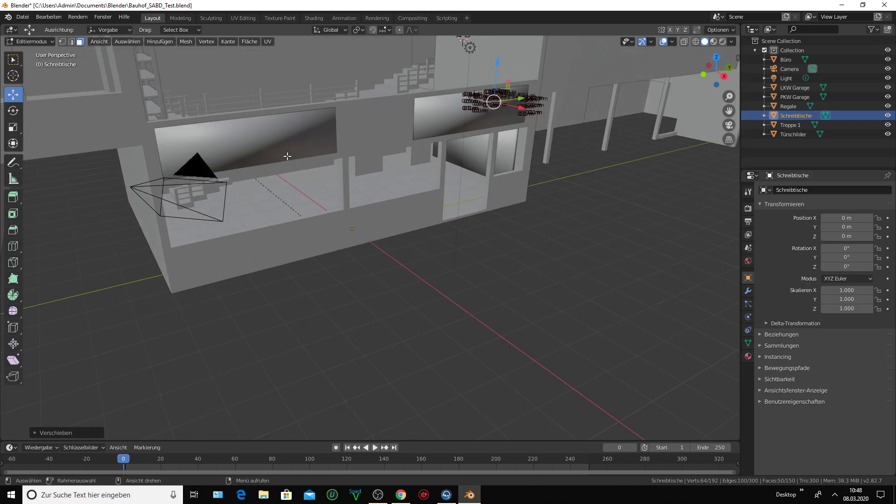
- Orbit to a front-on view of the lower storey and stairs, zooming in and out
middle_click_drag(287, 157, 249, 117)
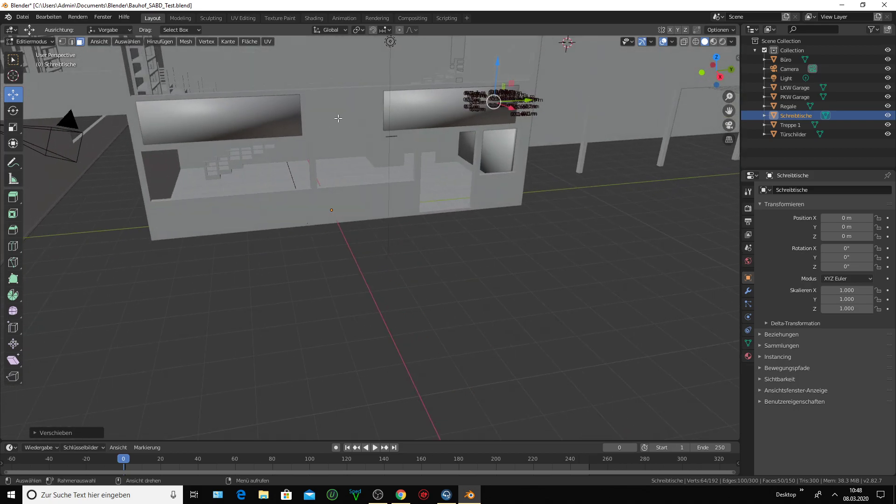
scroll(249, 120, "up", 2)
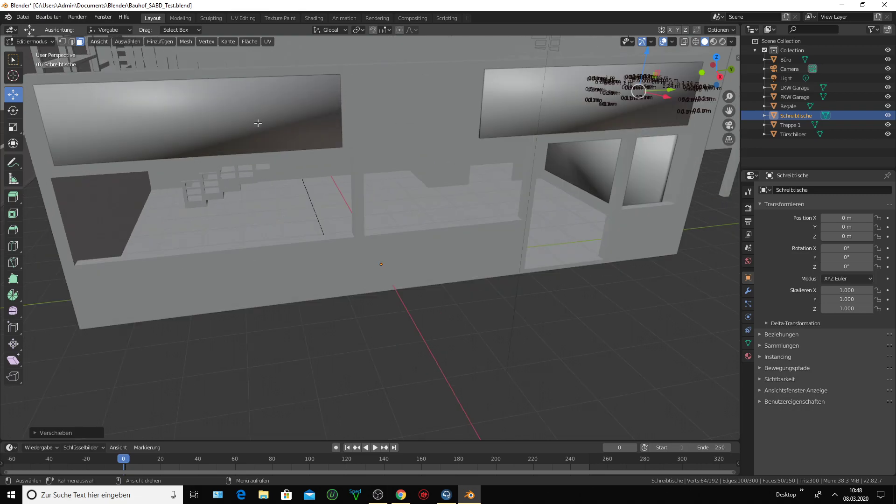
scroll(390, 136, "up", 3)
scroll(467, 159, "up", 1)
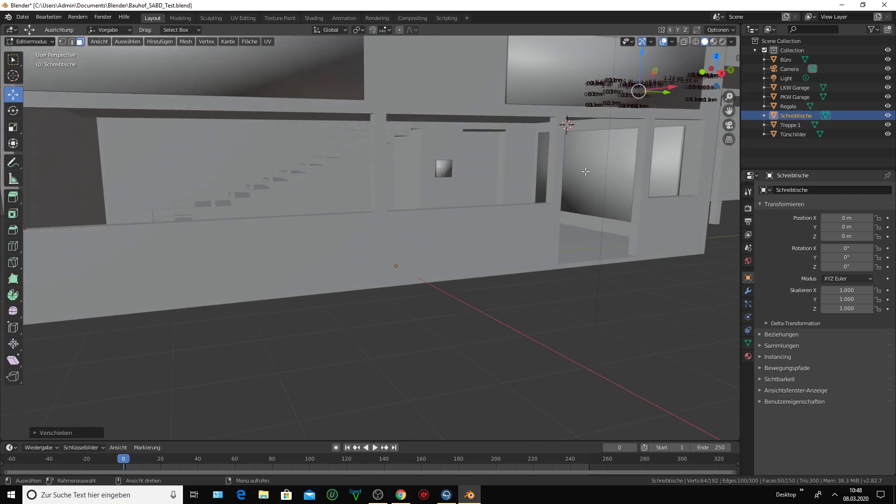
scroll(576, 175, "up", 2)
scroll(572, 176, "up", 2)
scroll(559, 178, "up", 2)
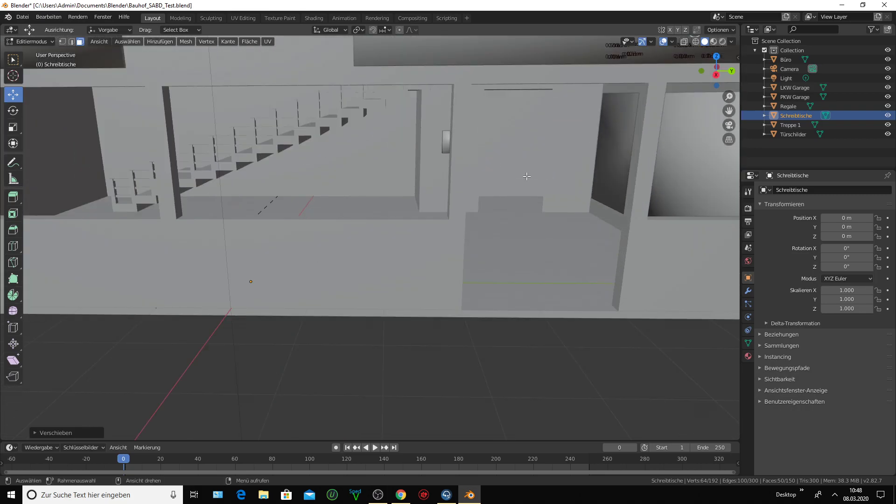
scroll(528, 176, "up", 1)
scroll(530, 179, "up", 2)
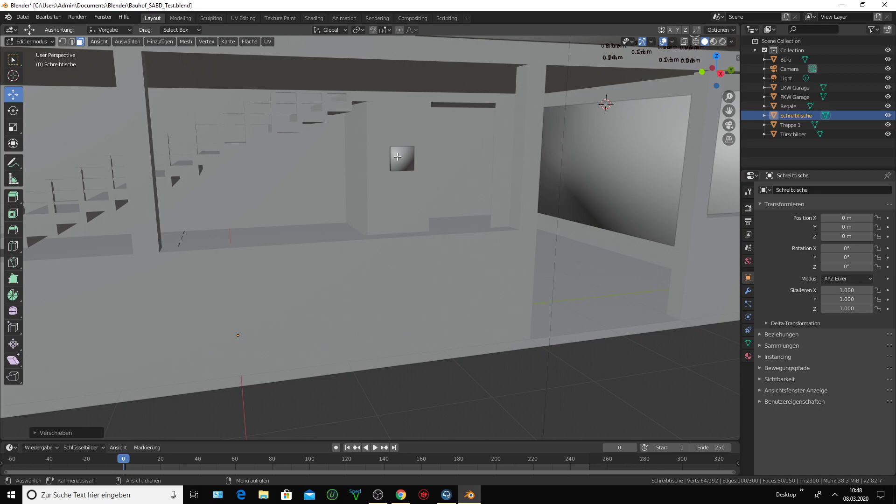
scroll(398, 157, "down", 2)
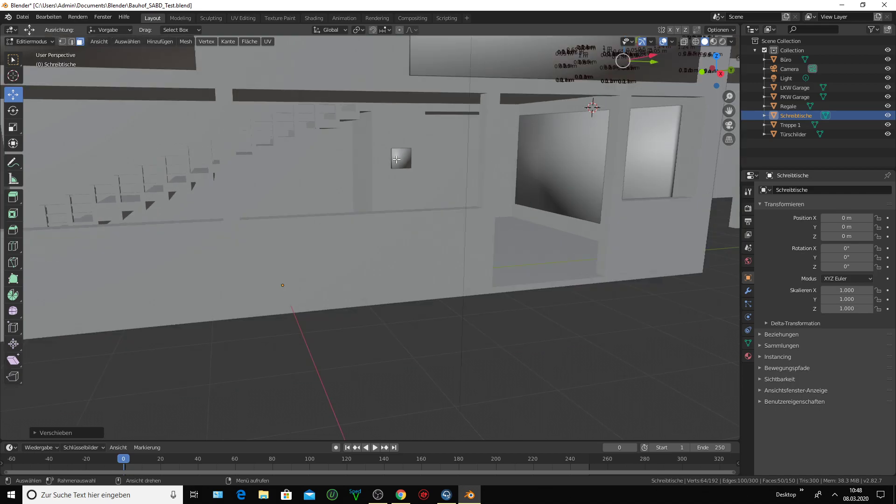
scroll(408, 168, "down", 1)
scroll(408, 172, "down", 1)
scroll(410, 187, "down", 1)
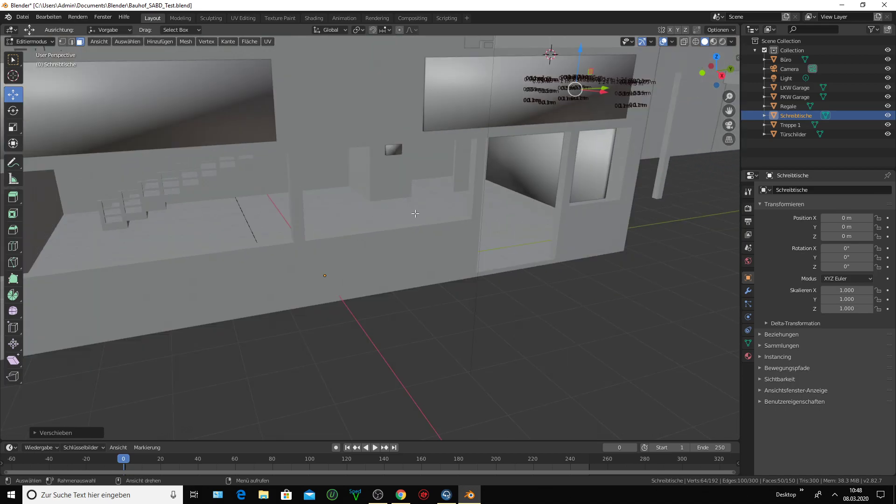
middle_click_drag(298, 212, 332, 212)
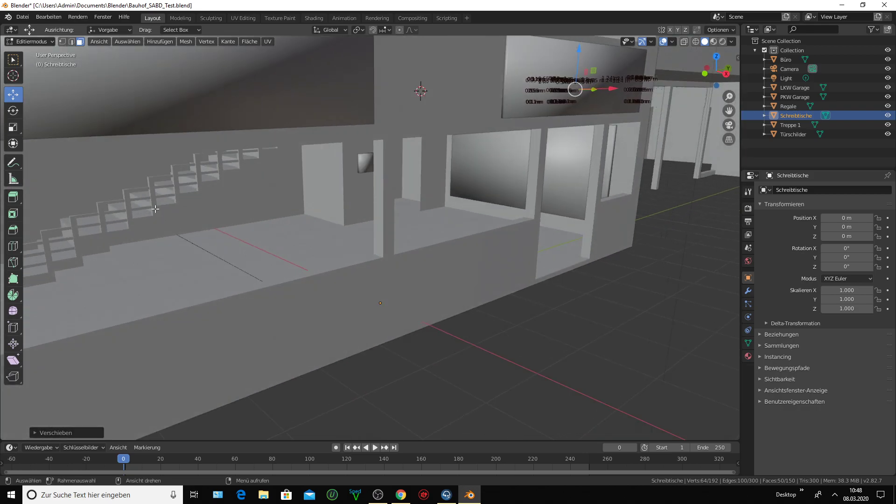
middle_click_drag(226, 176, 554, 132)
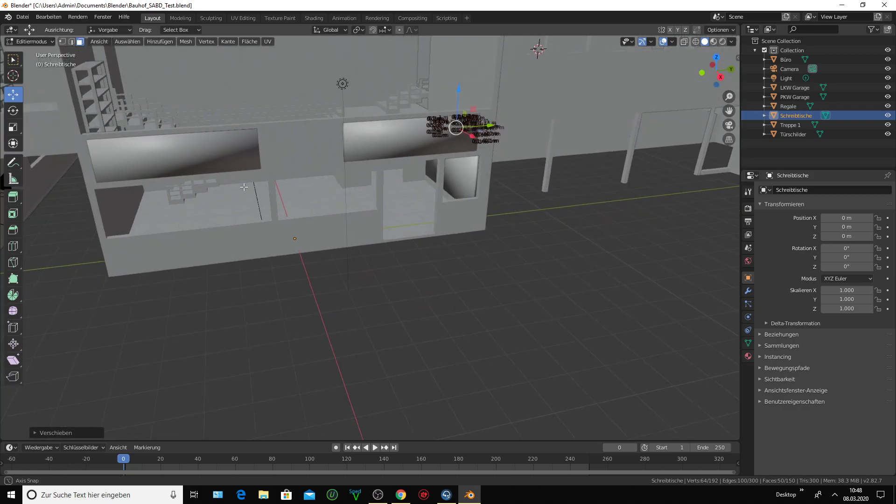
scroll(291, 166, "down", 2)
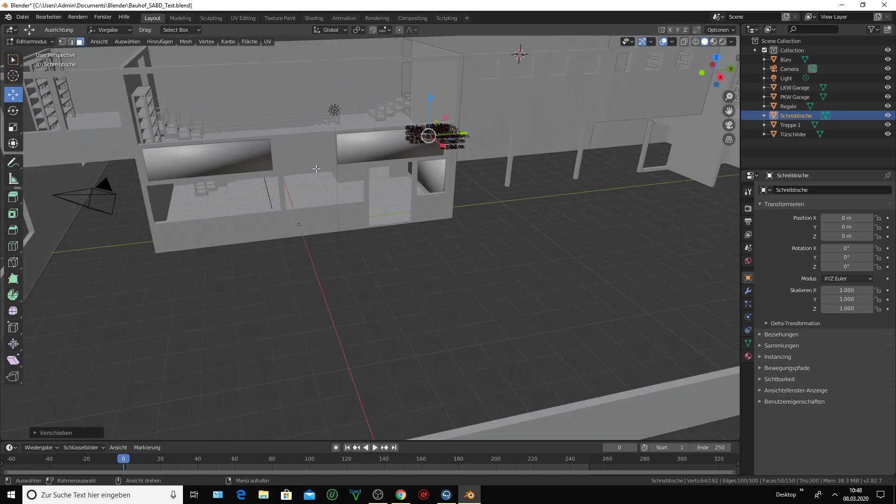
scroll(292, 166, "down", 2)
middle_click_drag(292, 166, 205, 180)
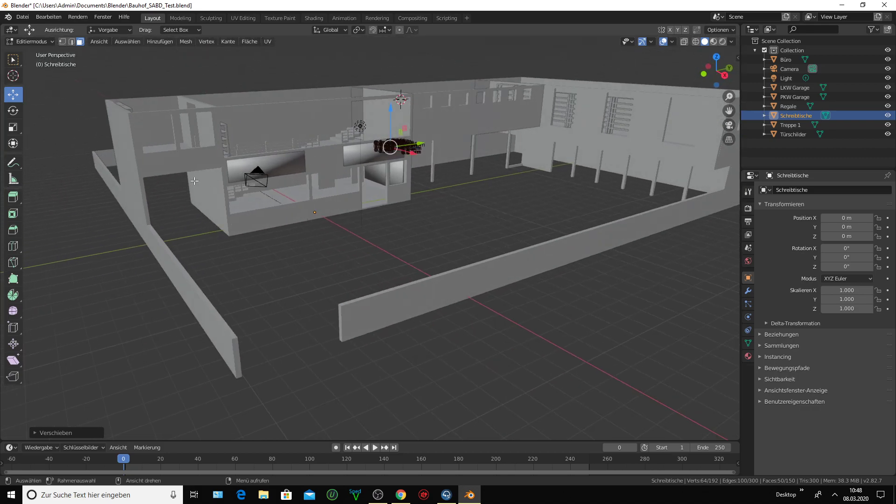
mouse_move(204, 180)
middle_mouse_down()
mouse_move(240, 194)
mouse_move(248, 208)
mouse_move(198, 198)
middle_mouse_up()
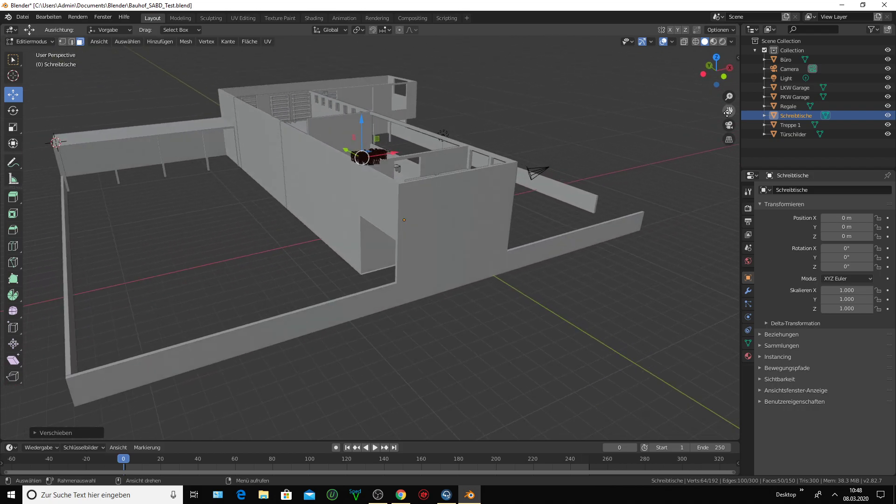
scroll(283, 201, "up", 3)
scroll(283, 200, "up", 2)
scroll(283, 201, "up", 2)
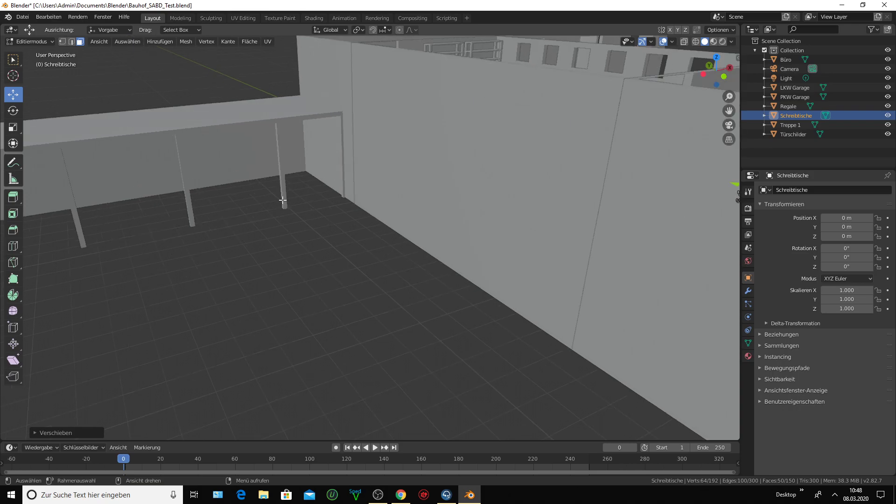
- Tilt toward the long desk top, then pull back for elevated oblique views of the building
middle_click_drag(283, 200, 272, 196)
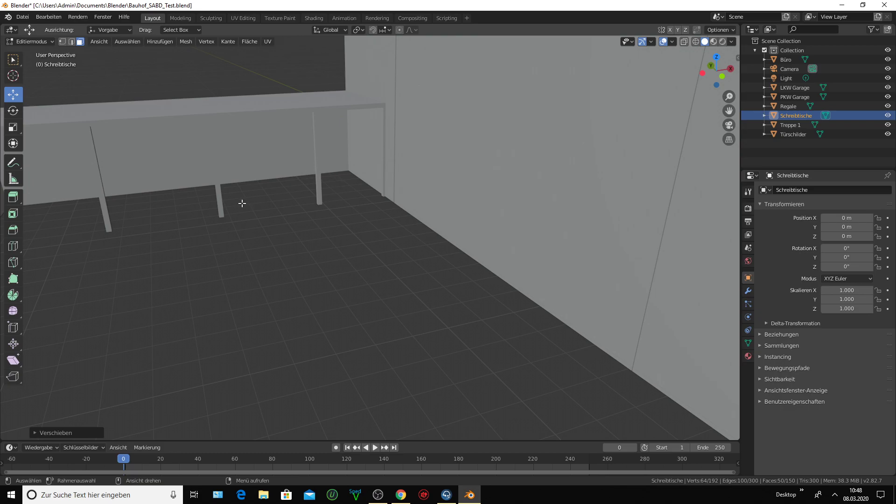
mouse_move(242, 202)
middle_mouse_down()
mouse_move(244, 224)
mouse_move(310, 271)
middle_mouse_up()
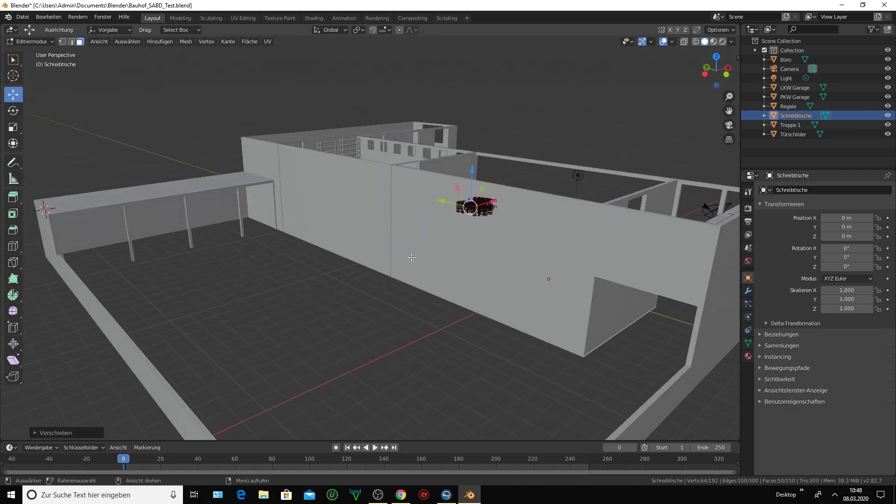
middle_click_drag(411, 257, 399, 263)
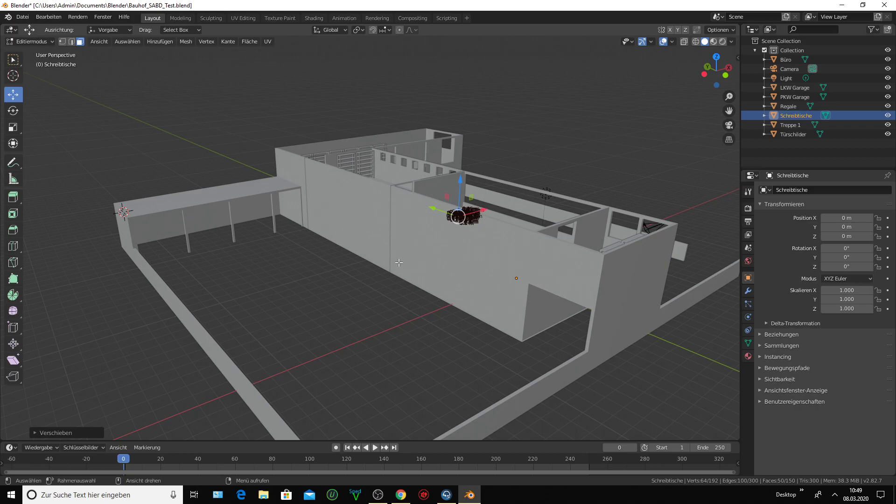
scroll(399, 263, "up", 3)
scroll(399, 262, "down", 3)
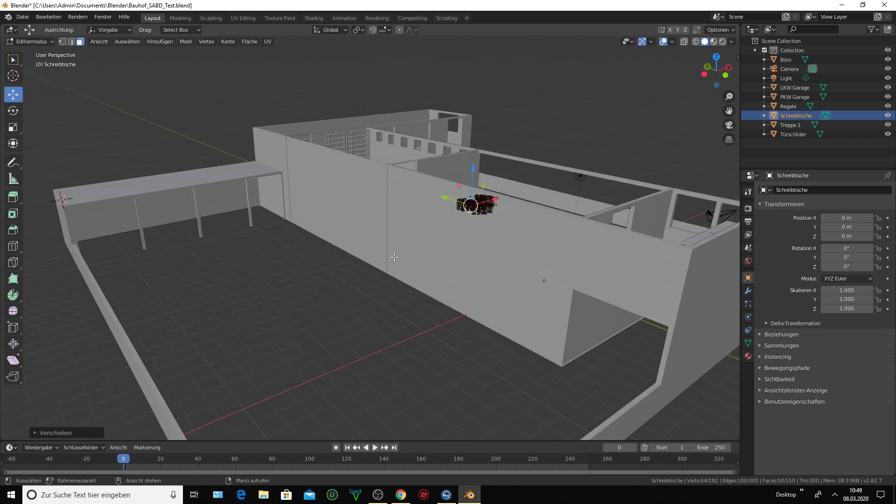
middle_click_drag(400, 263, 456, 256)
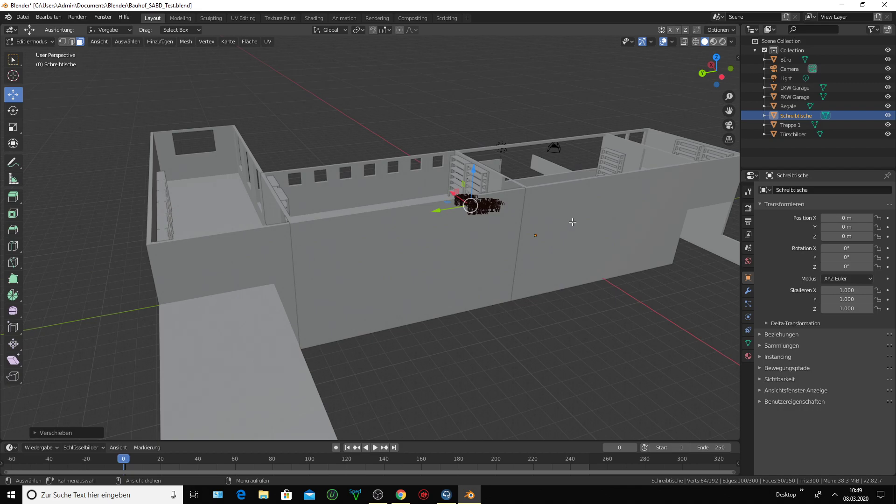
mouse_move(570, 216)
middle_mouse_down()
mouse_move(559, 228)
mouse_move(504, 226)
mouse_move(425, 259)
mouse_move(305, 251)
middle_mouse_up()
middle_click_drag(409, 223, 377, 223)
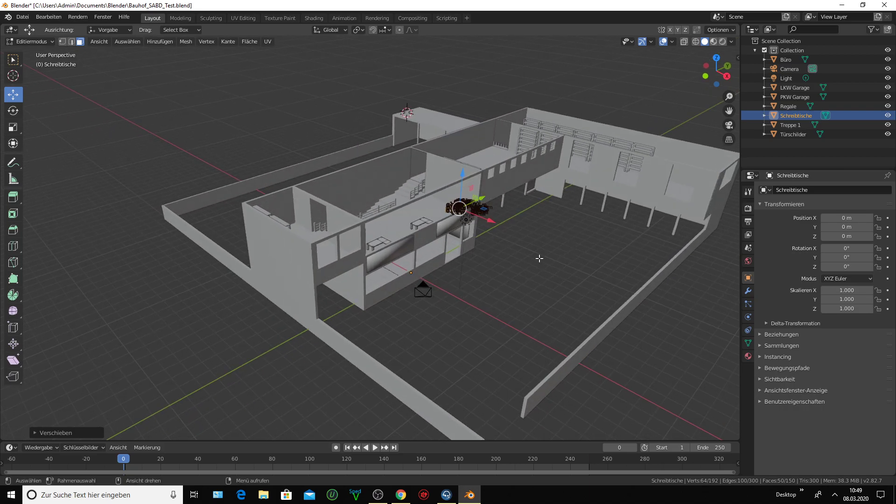
mouse_move(559, 232)
middle_mouse_down()
mouse_move(597, 227)
mouse_move(550, 230)
mouse_move(564, 235)
middle_mouse_up()
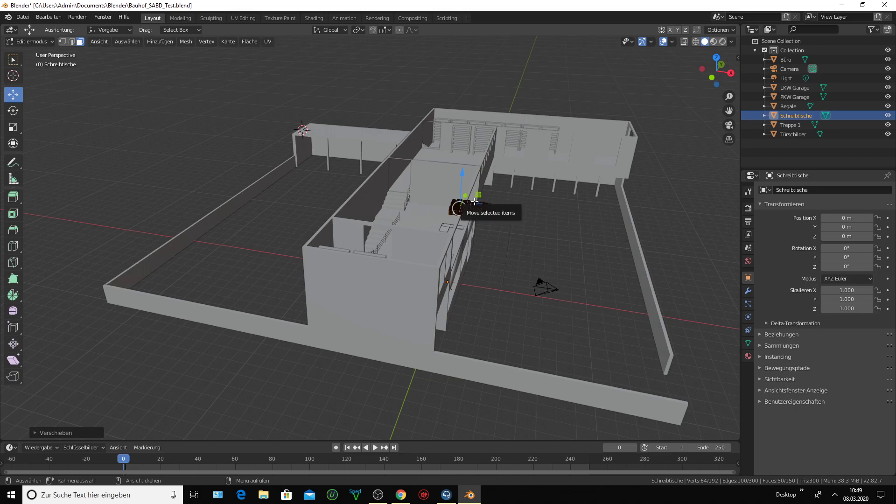
- Pan and zoom in on the upper floor until the L-shaped desk fills the view
mouse_move(469, 202)
middle_mouse_down()
mouse_move(448, 200)
mouse_move(467, 206)
middle_mouse_up()
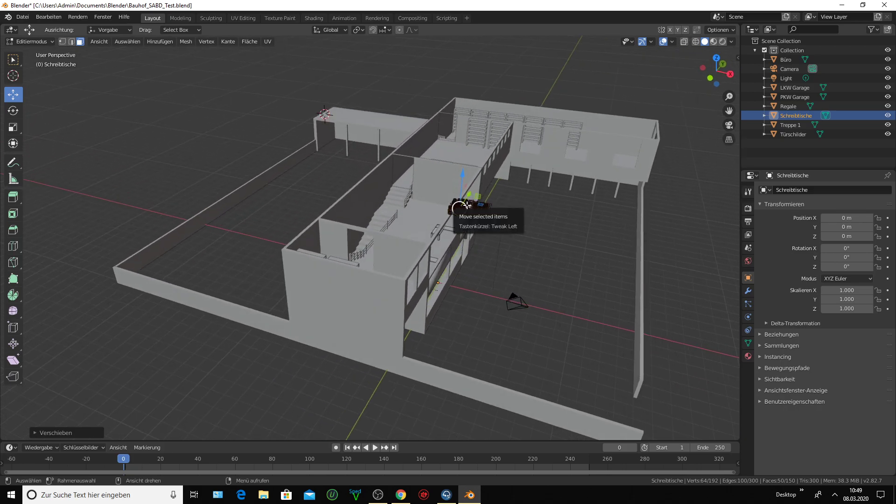
scroll(467, 205, "up", 2)
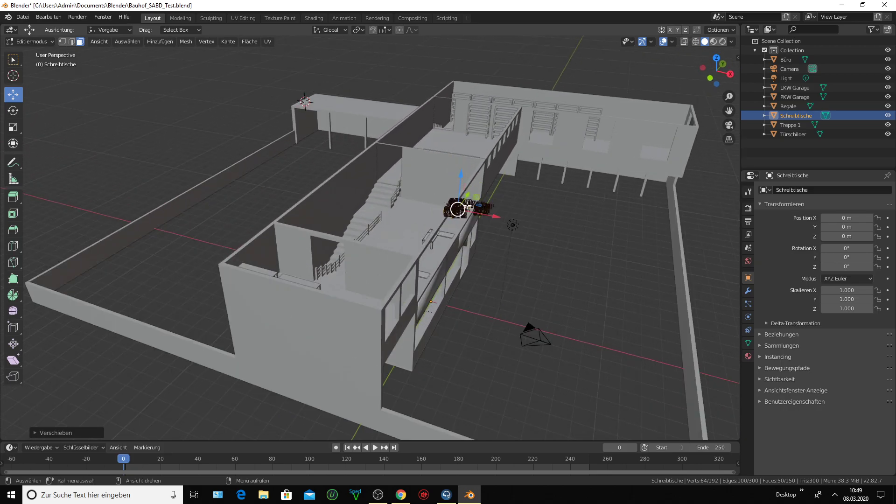
scroll(467, 206, "up", 2)
middle_click_drag(467, 205, 419, 208)
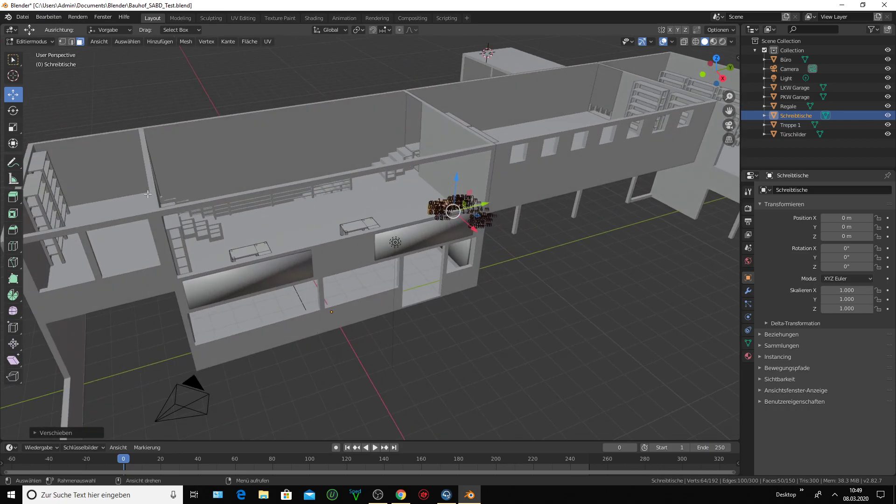
middle_click_drag(395, 242, 550, 234, "shift")
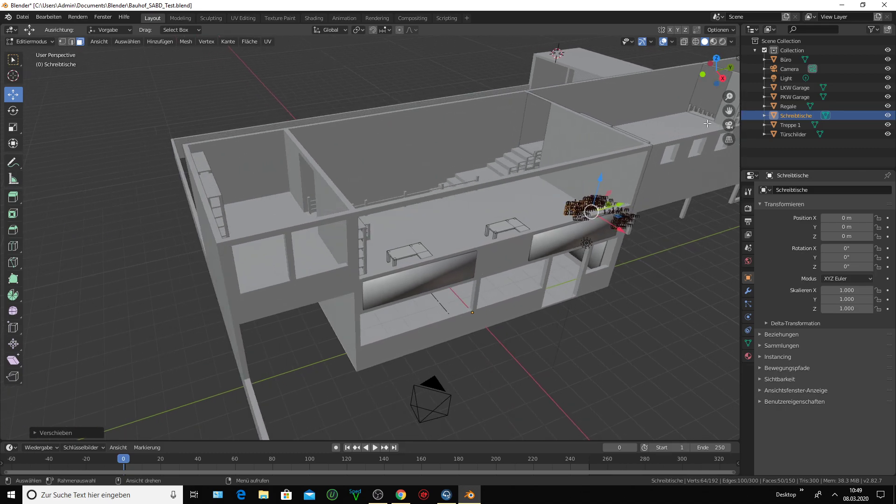
scroll(341, 206, "up", 3)
middle_click_drag(301, 202, 228, 173)
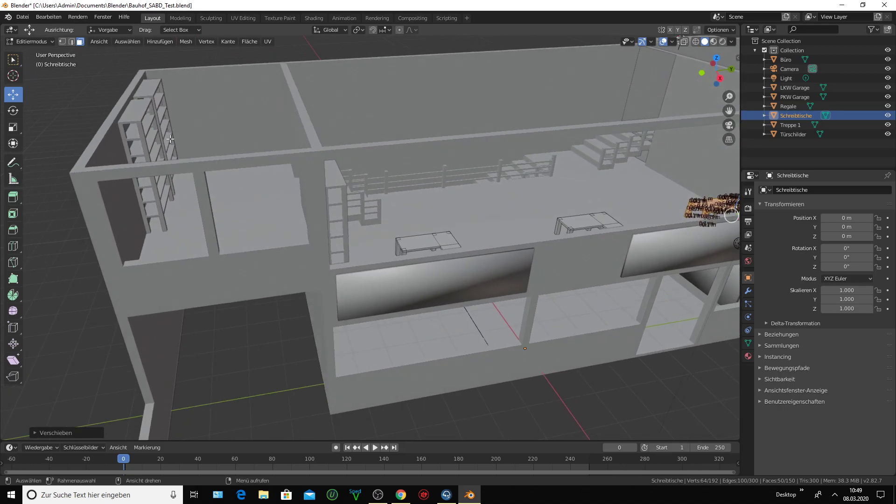
scroll(169, 139, "down", 3)
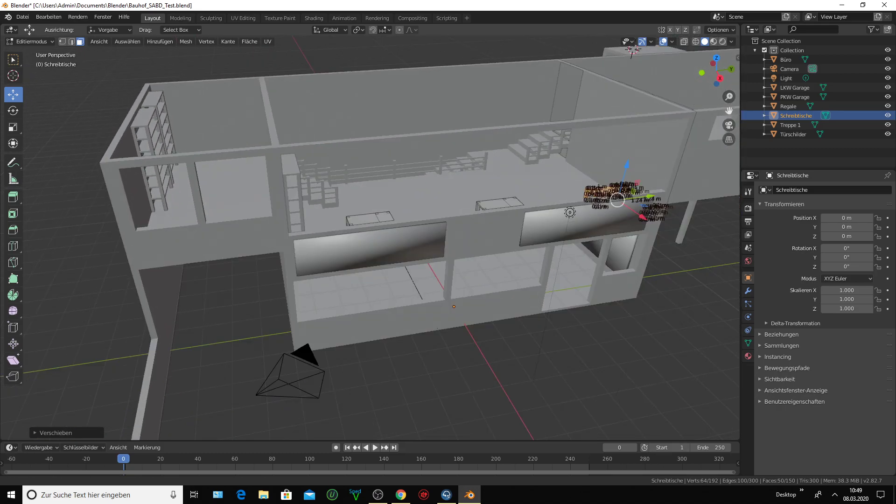
left_click_drag(729, 111, 654, 150)
middle_click_drag(499, 161, 167, 125)
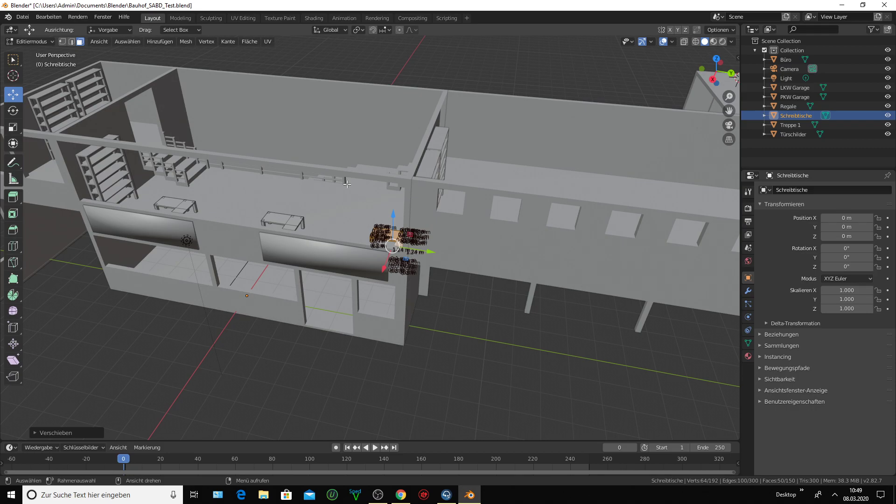
mouse_move(347, 183)
middle_mouse_down()
mouse_move(422, 255)
mouse_move(443, 250)
middle_mouse_up()
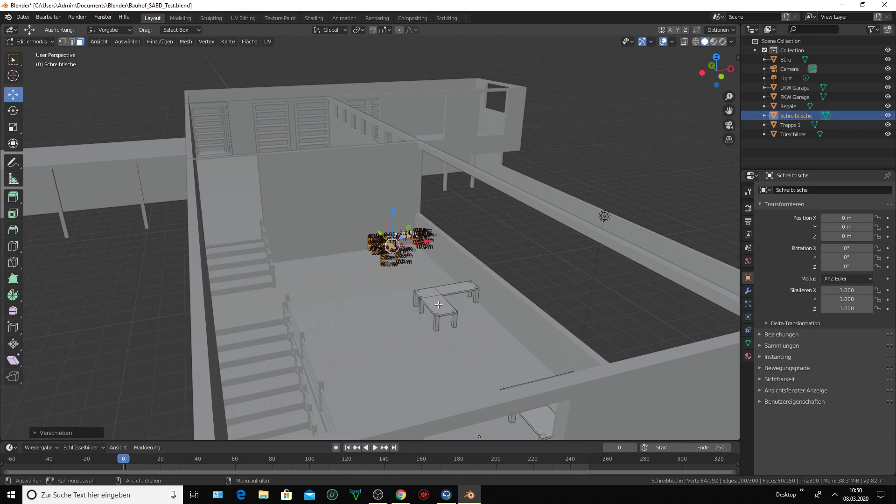
- Zoom and orbit to bring the upper-floor desk area into a head-on view
scroll(439, 305, "up", 2)
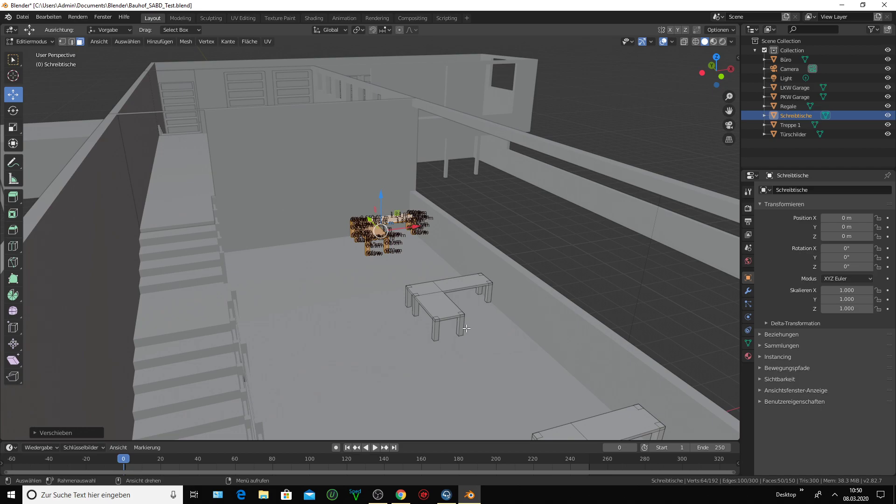
scroll(466, 329, "down", 2)
scroll(466, 328, "down", 2)
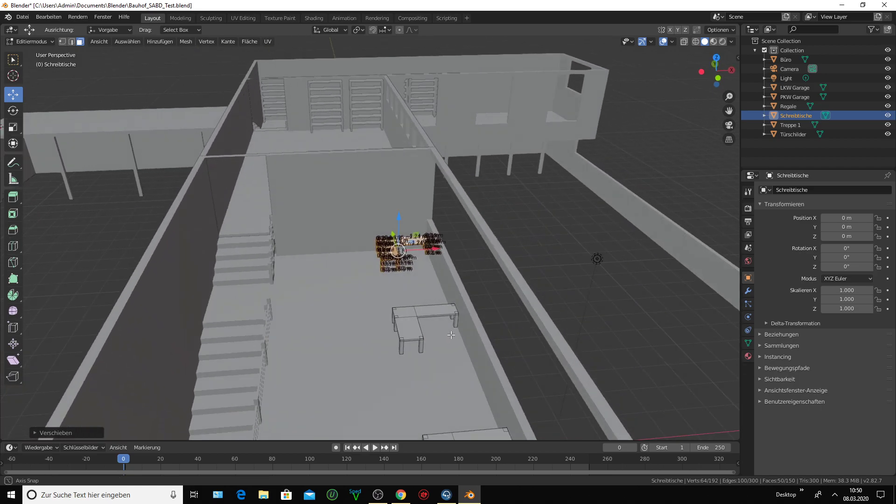
scroll(467, 329, "up", 3)
scroll(467, 329, "up", 3)
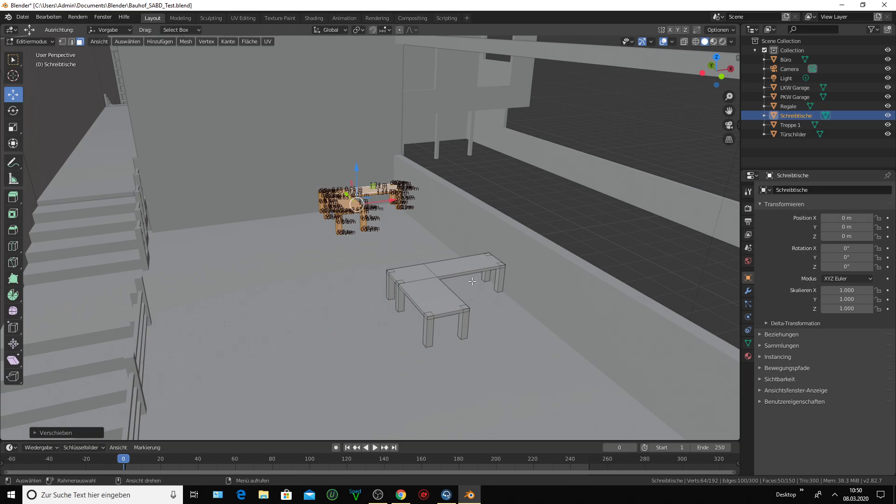
scroll(461, 274, "down", 2)
scroll(460, 274, "down", 2)
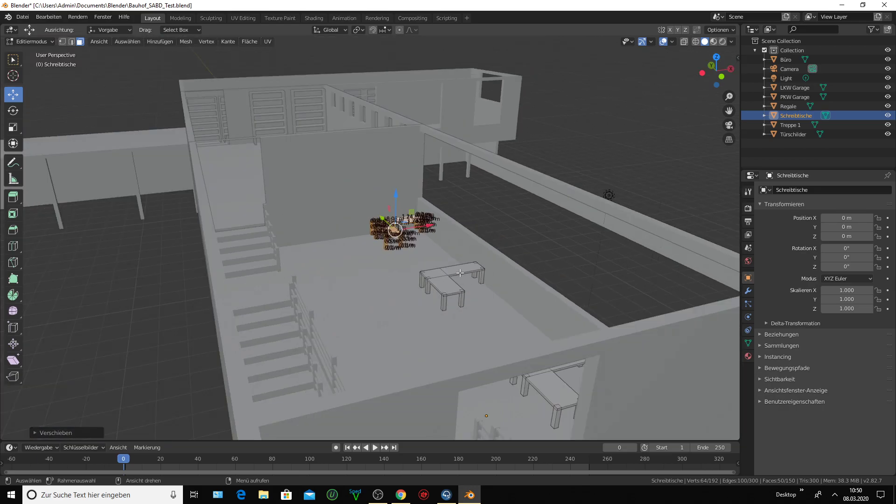
scroll(460, 274, "down", 2)
scroll(460, 273, "up", 2)
scroll(460, 273, "up", 2)
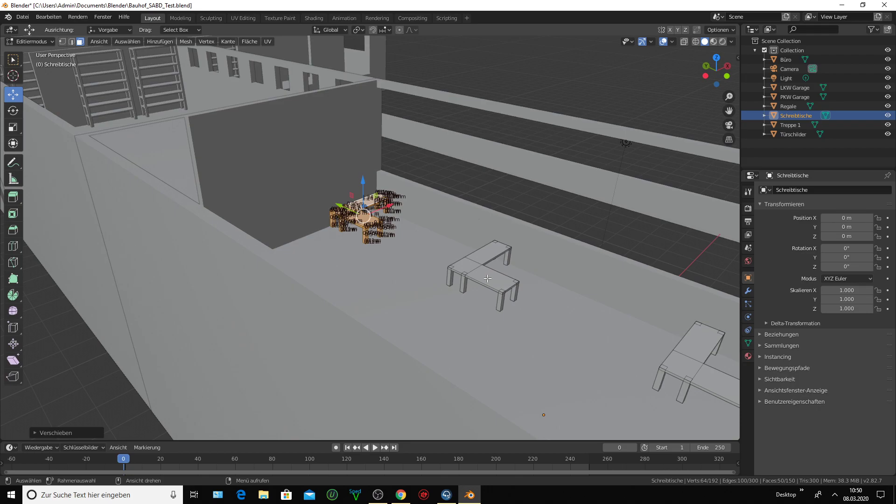
mouse_move(460, 273)
middle_mouse_down()
mouse_move(523, 282)
mouse_move(523, 256)
middle_mouse_up()
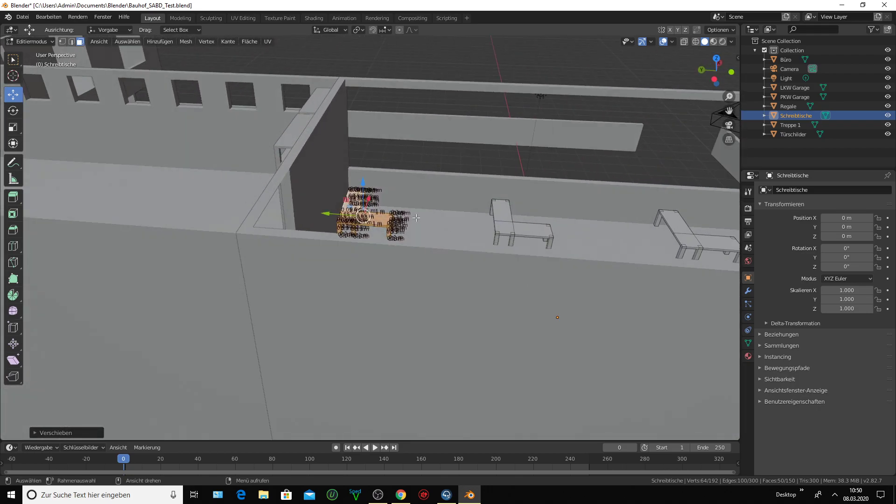
middle_click_drag(460, 224, 442, 214)
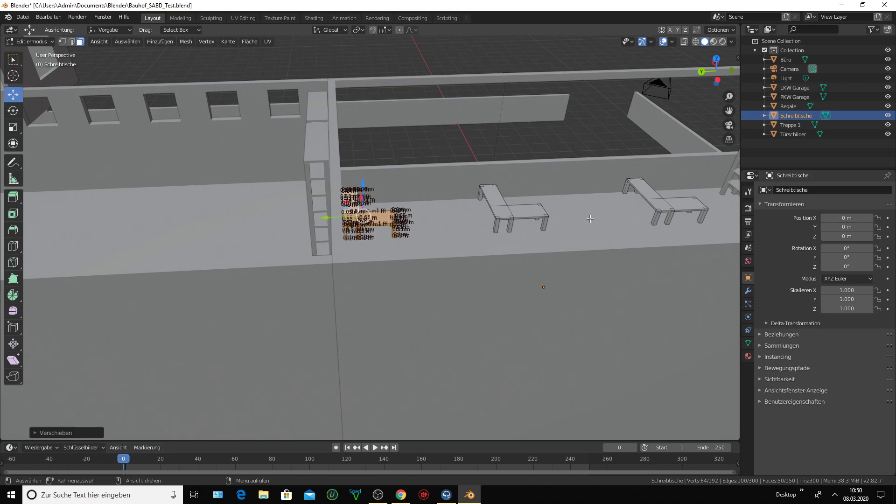
- Orbit over the rooms to face the window wall and the row of shelves
middle_click_drag(423, 191, 284, 198)
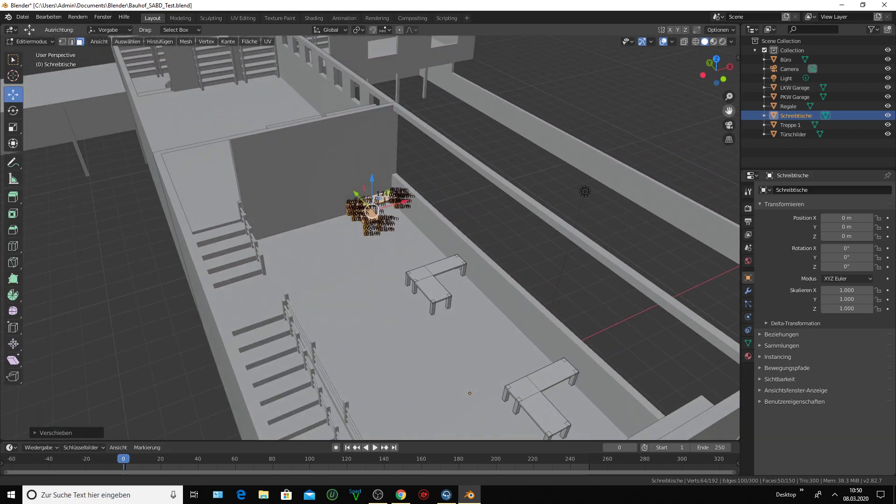
left_click_drag(729, 110, 468, 140)
middle_click_drag(468, 140, 365, 250)
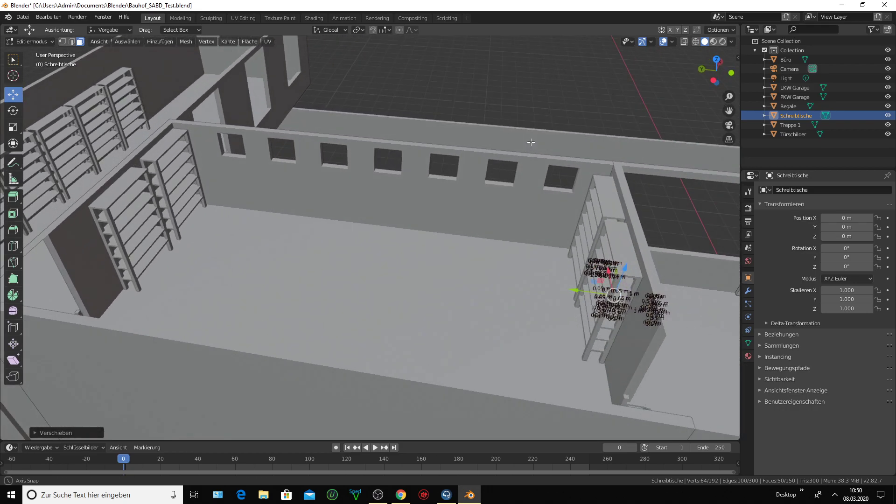
scroll(341, 251, "down", 3)
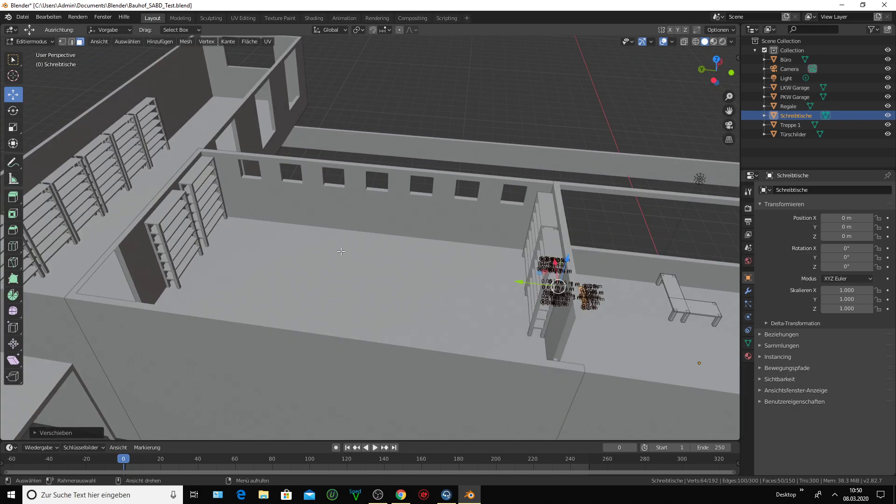
middle_click_drag(341, 252, 523, 219)
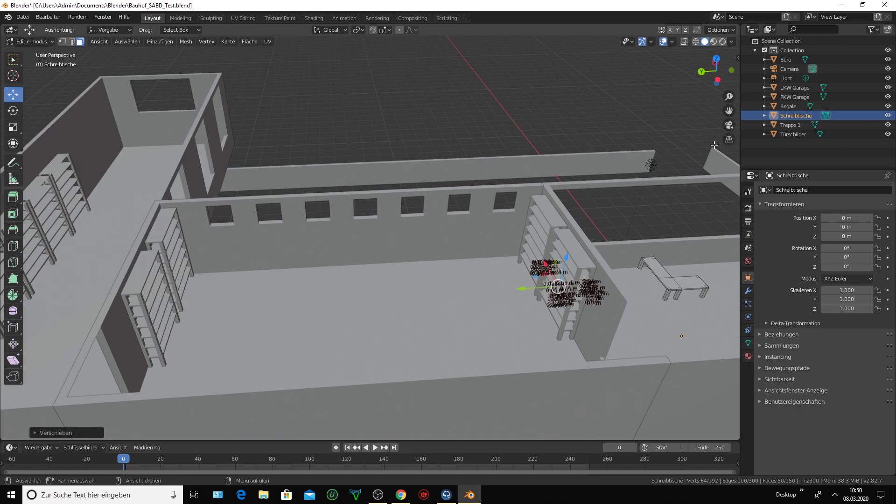
left_click_drag(730, 111, 730, 112)
mouse_move(466, 199)
middle_mouse_down()
mouse_move(475, 193)
mouse_move(423, 193)
middle_mouse_up()
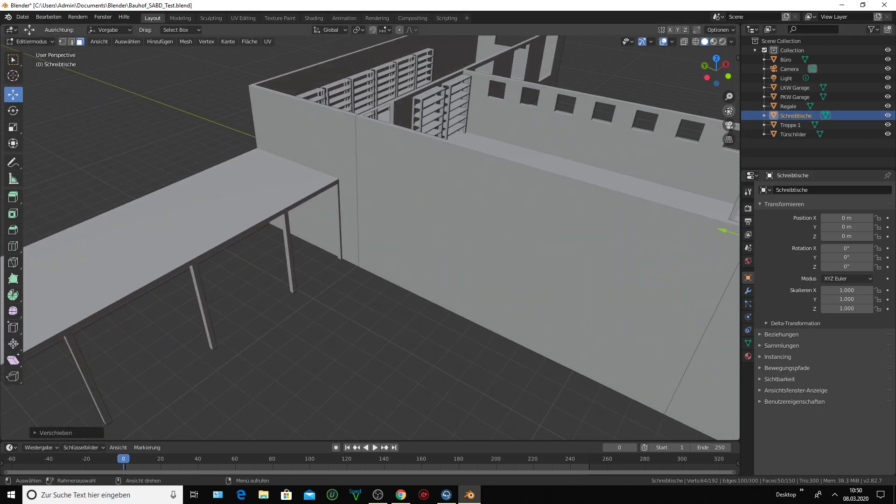
scroll(453, 157, "down", 3)
mouse_move(472, 154)
middle_mouse_down()
mouse_move(452, 156)
mouse_move(655, 124)
mouse_move(431, 203)
mouse_move(703, 113)
mouse_move(476, 238)
middle_mouse_up()
scroll(449, 195, "up", 1)
scroll(448, 194, "up", 1)
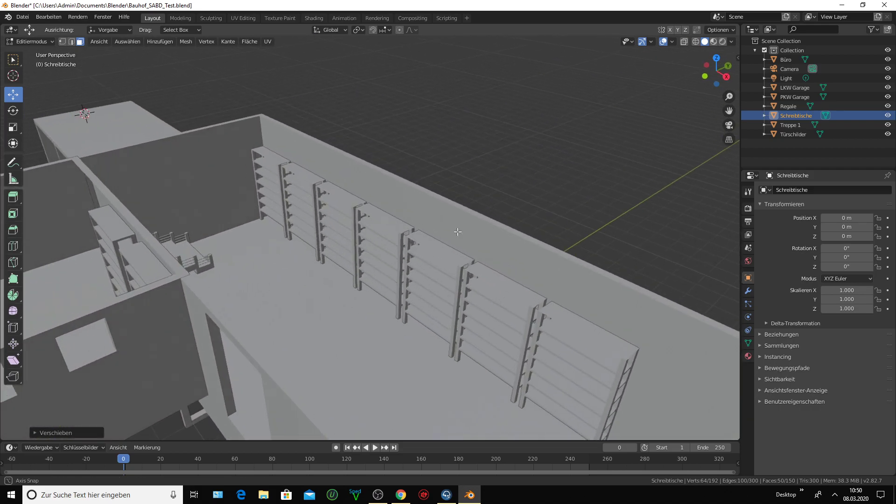
left_click_drag(728, 118, 577, 42)
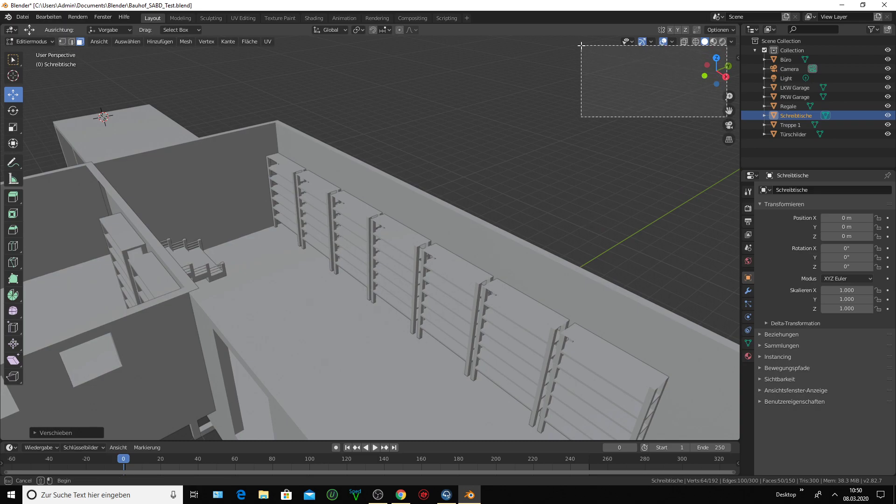
left_click_drag(728, 111, 703, 118)
middle_click_drag(703, 118, 347, 288)
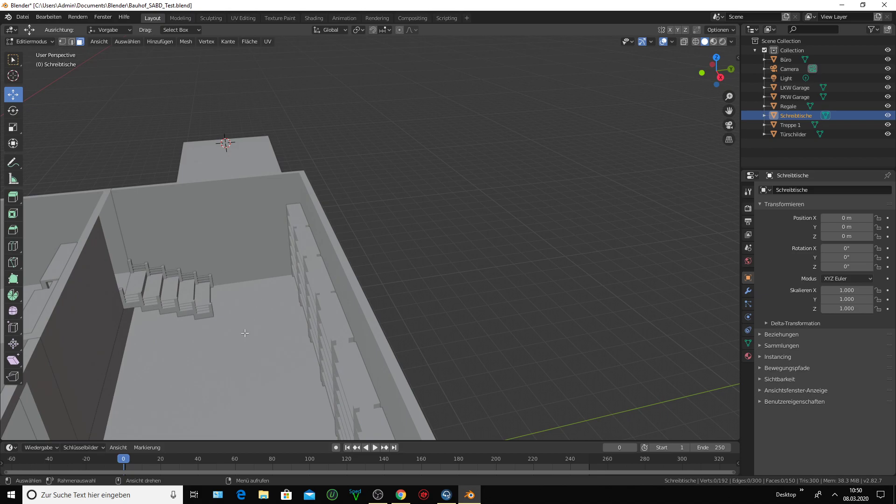
middle_click_drag(245, 333, 247, 400)
mouse_move(200, 350)
middle_mouse_down()
mouse_move(301, 305)
mouse_move(252, 263)
mouse_move(278, 236)
middle_mouse_up()
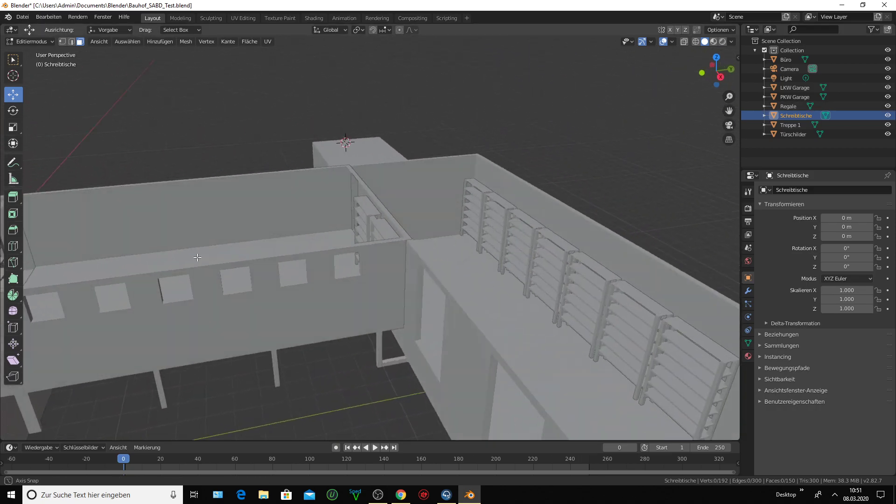
scroll(649, 117, "up", 2)
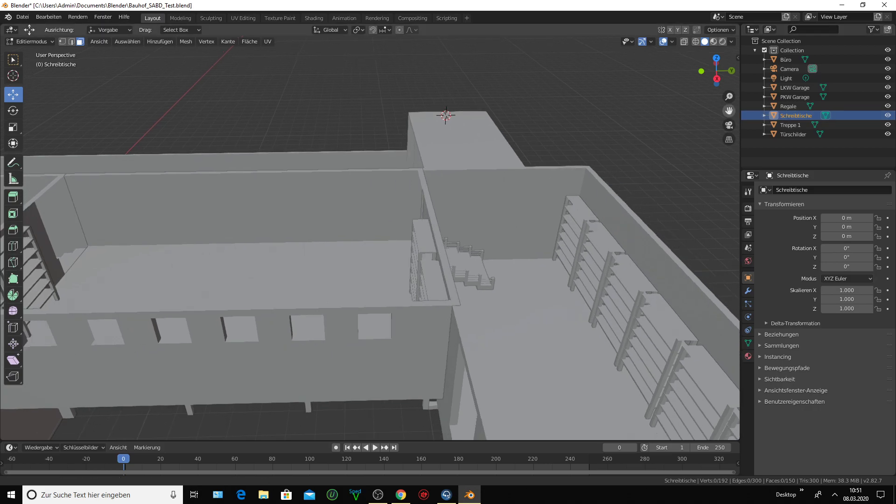
scroll(641, 168, "up", 3)
middle_click_drag(487, 188, 411, 160)
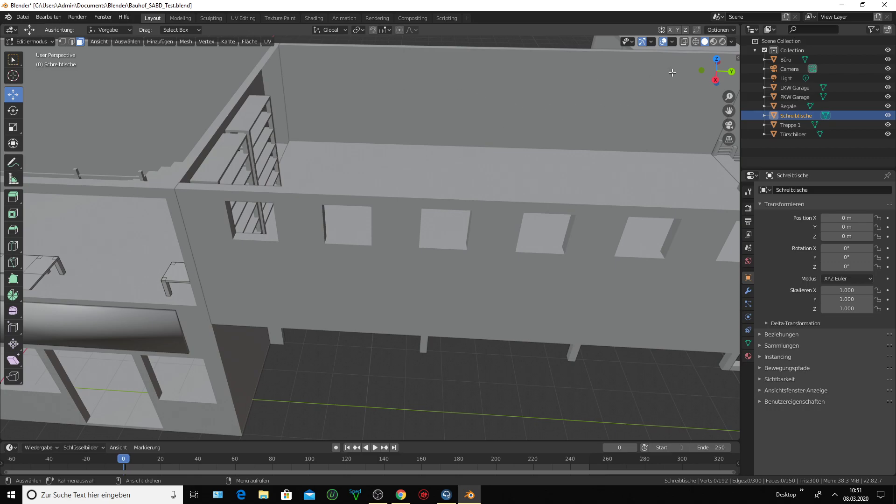
left_click_drag(729, 111, 499, 197)
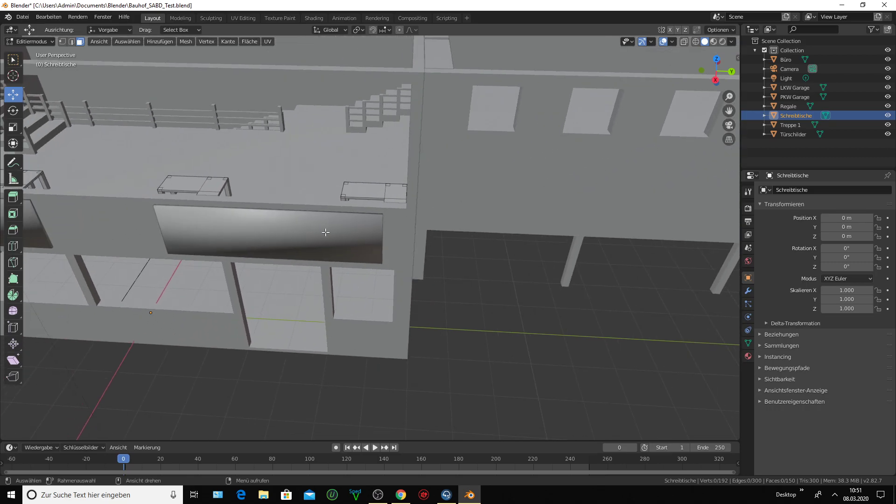
middle_click_drag(325, 232, 336, 198)
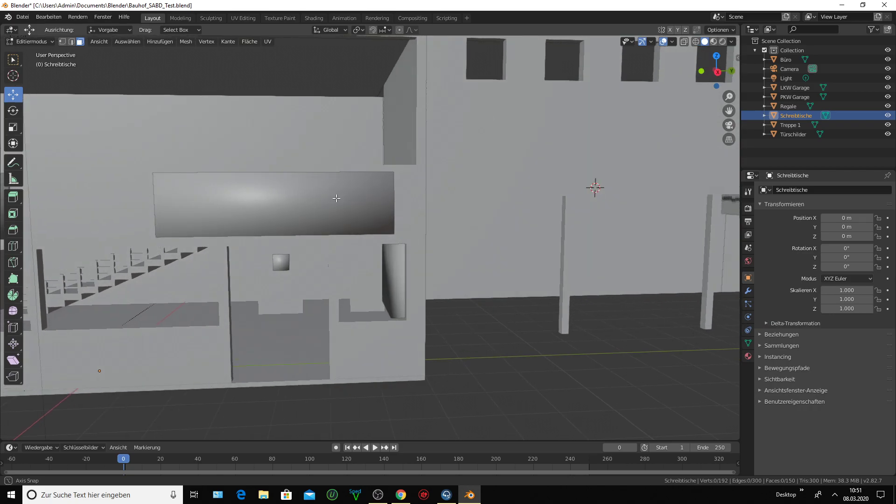
scroll(336, 198, "down", 3)
scroll(360, 202, "down", 3)
middle_click_drag(360, 202, 357, 228)
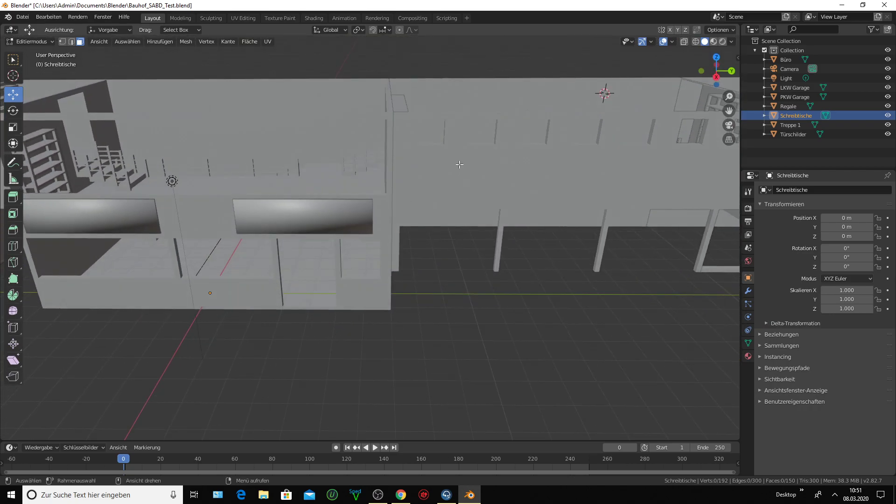
scroll(459, 164, "down", 3)
middle_click_drag(460, 164, 450, 159)
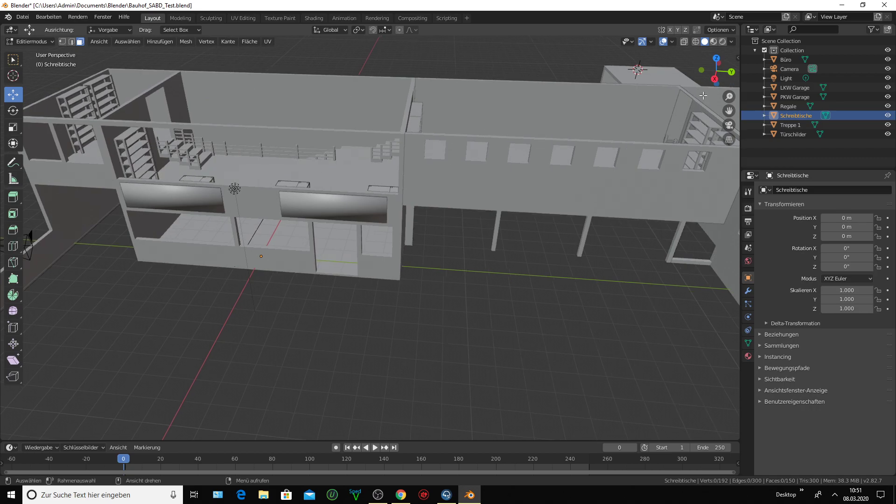
left_click_drag(729, 111, 566, 130)
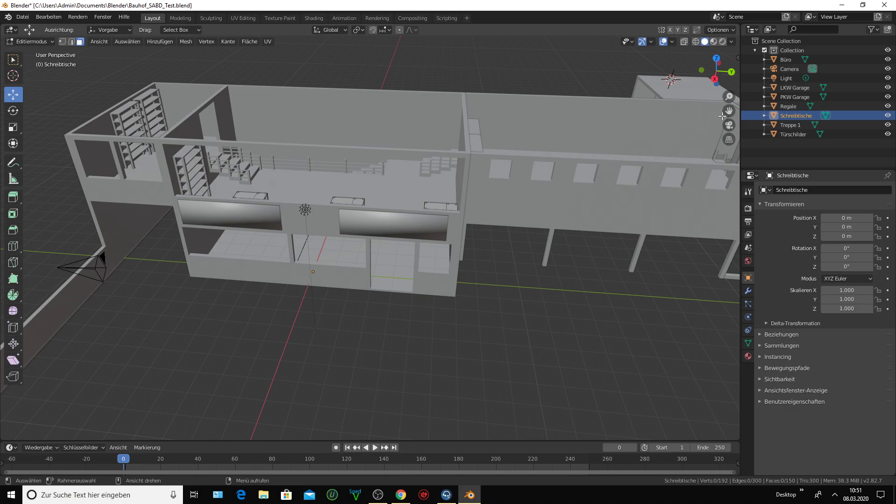
scroll(443, 185, "up", 3)
mouse_move(442, 185)
middle_mouse_down()
mouse_move(462, 175)
mouse_move(428, 169)
mouse_move(413, 219)
middle_mouse_up()
scroll(428, 170, "down", 3)
mouse_move(600, 104)
middle_mouse_down()
mouse_move(480, 223)
mouse_move(526, 232)
middle_mouse_up()
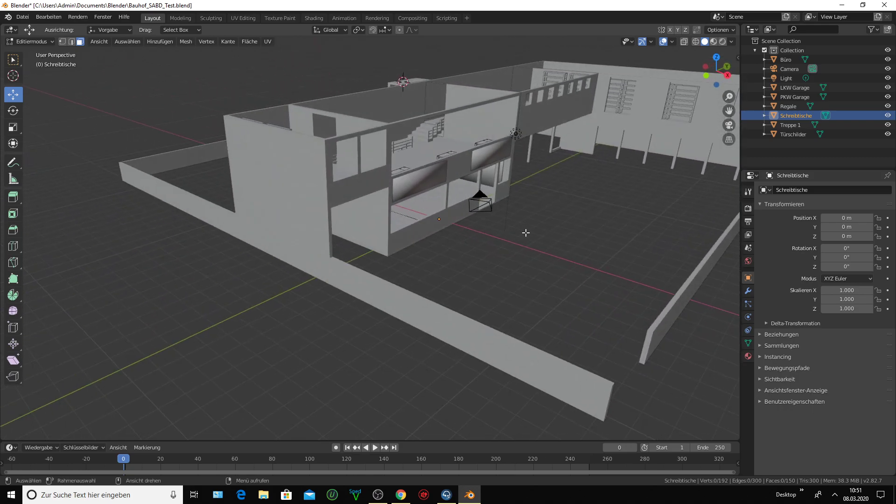
left_click_drag(727, 112, 411, 223)
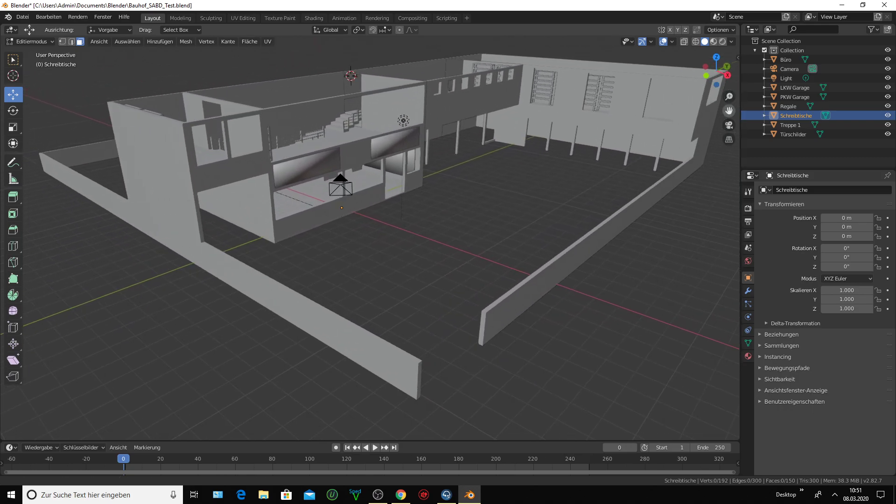
middle_click_drag(411, 223, 430, 228)
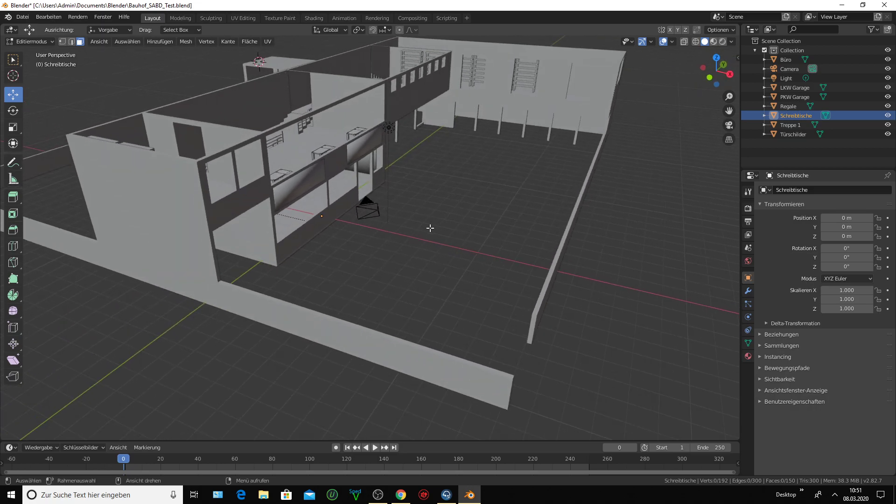
left_click_drag(730, 111, 619, 173)
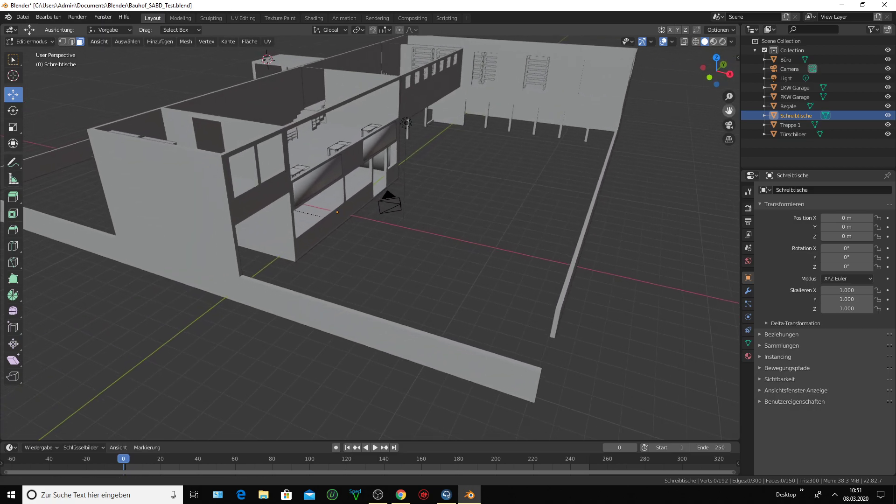
middle_click_drag(619, 174, 641, 176)
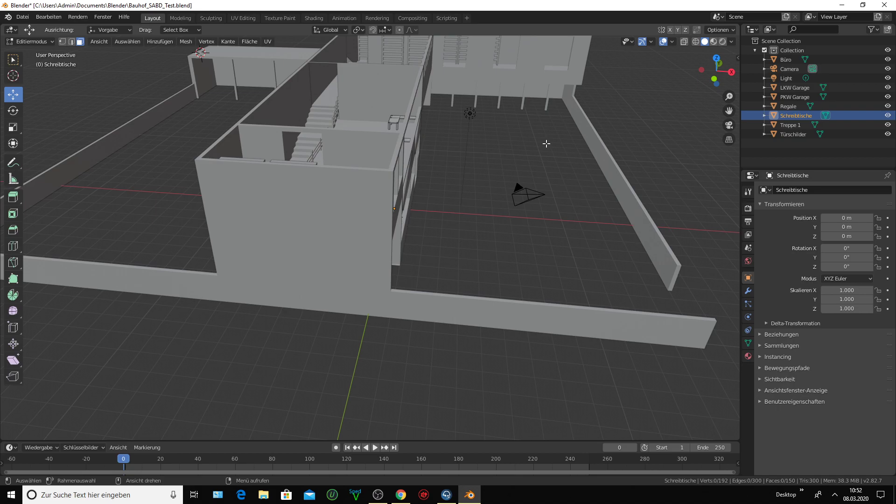
middle_click_drag(552, 144, 490, 141)
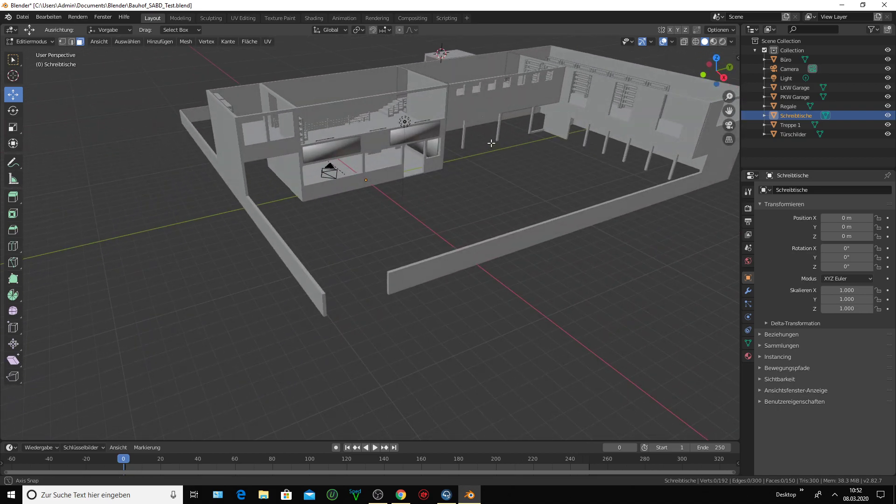
scroll(490, 141, "up", 1)
scroll(485, 136, "up", 2)
scroll(486, 135, "up", 2)
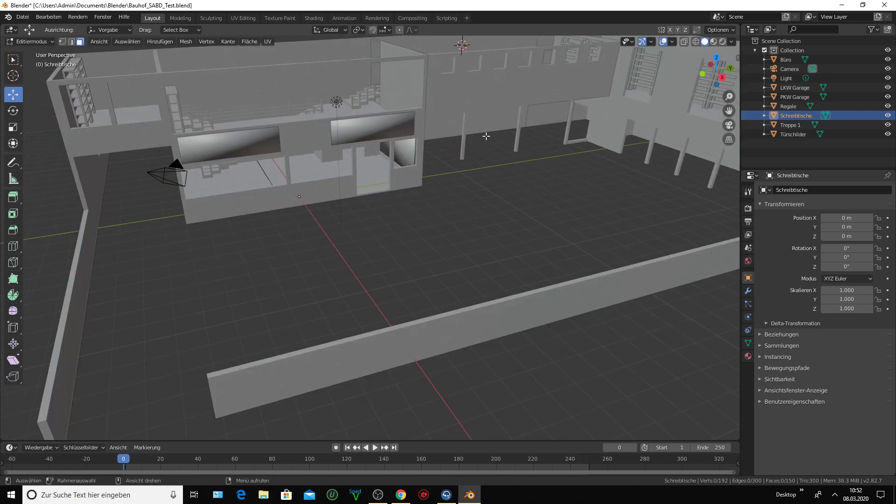
mouse_move(486, 136)
middle_mouse_down()
mouse_move(525, 134)
mouse_move(511, 140)
middle_mouse_up()
scroll(525, 135, "up", 3)
scroll(525, 135, "up", 2)
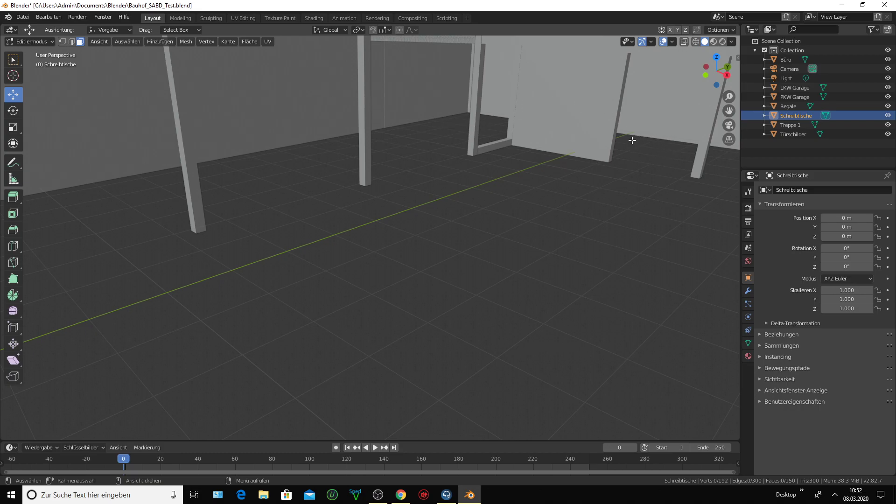
middle_click_drag(584, 119, 566, 114)
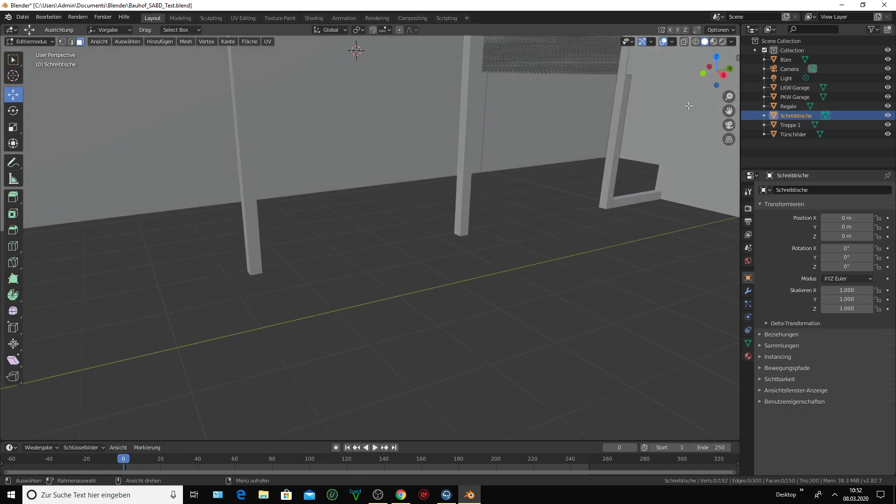
mouse_move(729, 111)
left_mouse_down()
mouse_move(514, 117)
mouse_move(609, 171)
left_mouse_up()
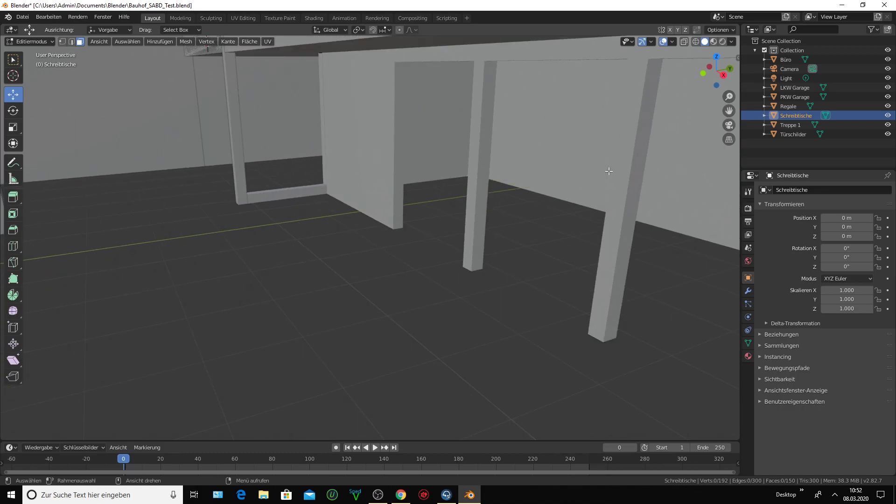
scroll(396, 172, "down", 3)
scroll(327, 145, "down", 1)
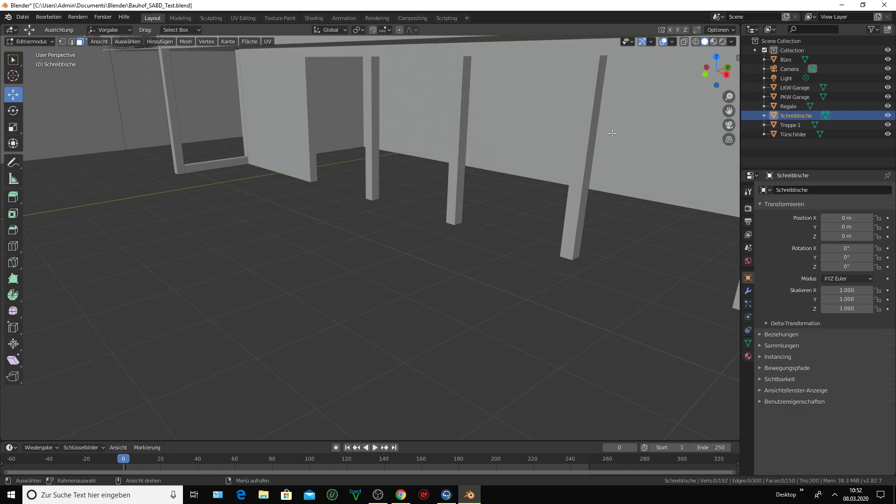
scroll(610, 136, "down", 3)
scroll(442, 147, "down", 3)
scroll(442, 147, "down", 2)
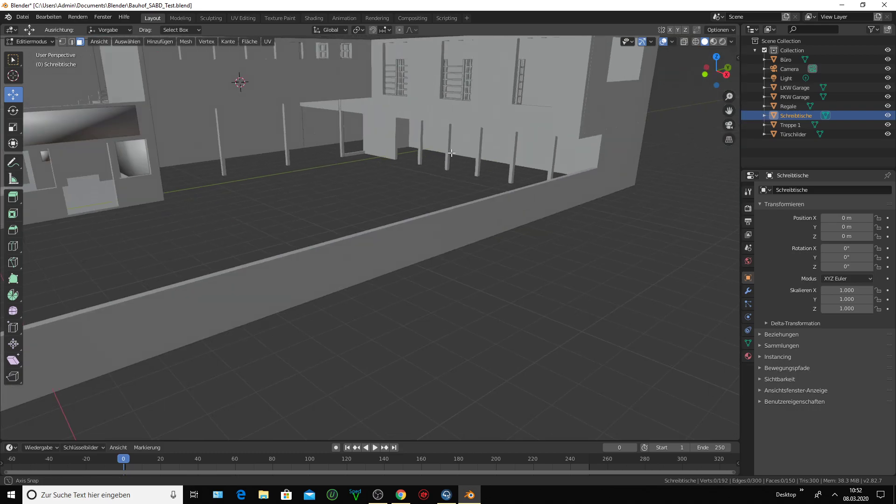
mouse_move(442, 147)
middle_mouse_down()
mouse_move(430, 176)
mouse_move(450, 174)
mouse_move(438, 186)
middle_mouse_up()
left_click_drag(727, 111, 244, 240)
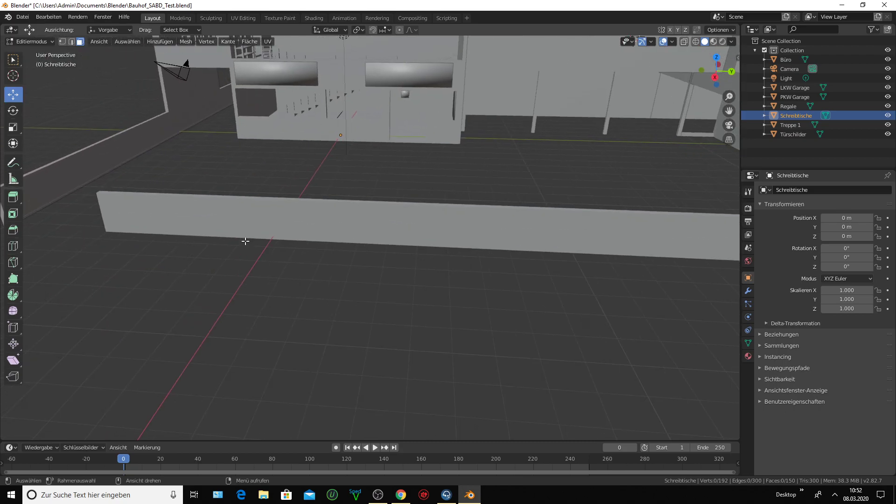
scroll(245, 242, "up", 2)
middle_click_drag(245, 228, 378, 215)
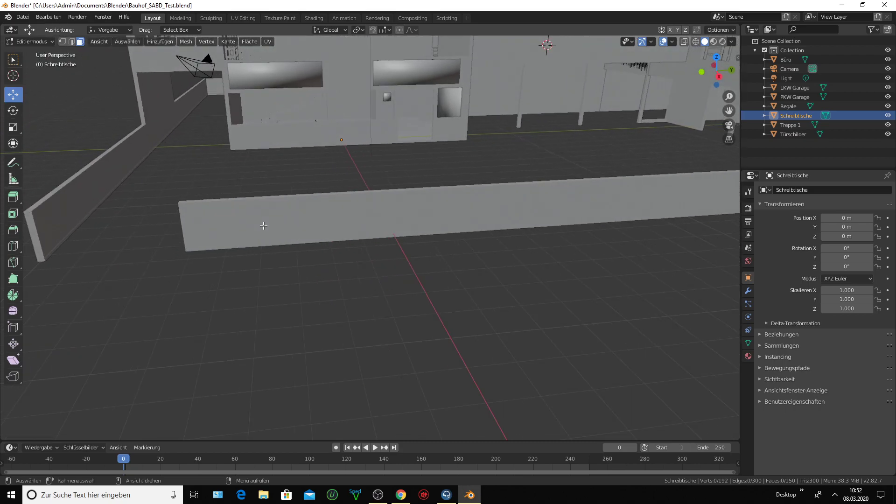
middle_click_drag(296, 248, 321, 256)
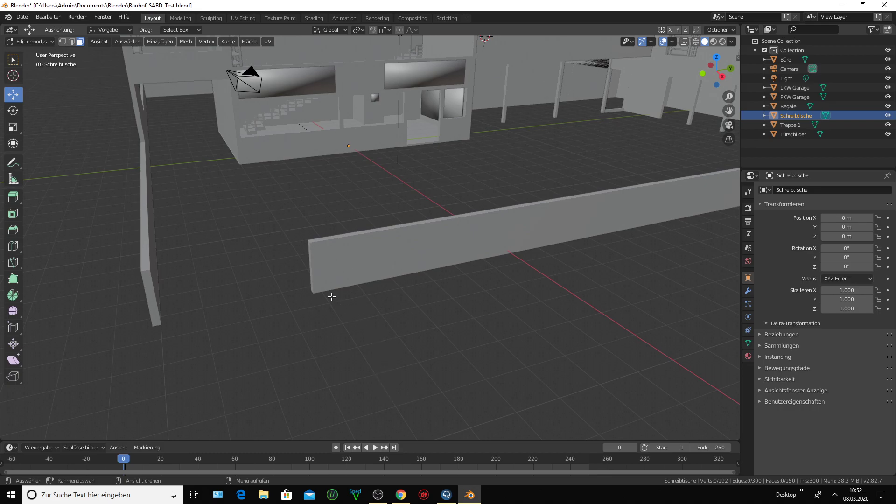
middle_click_drag(368, 341, 485, 294)
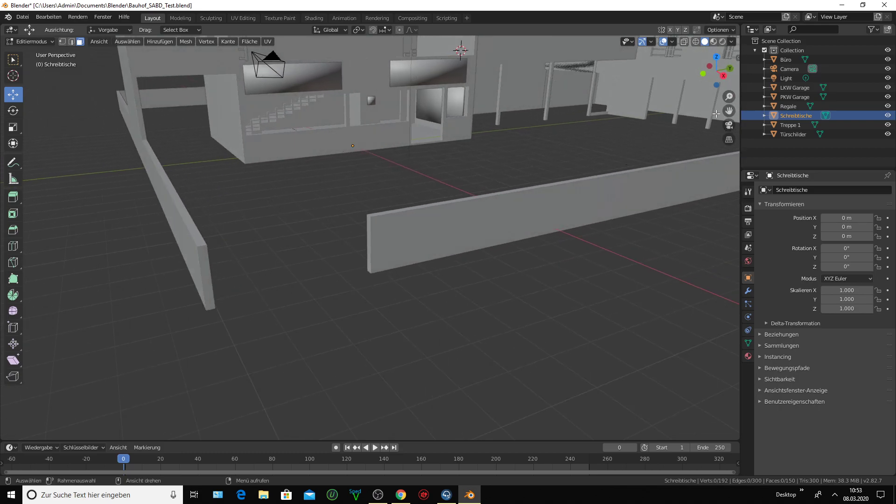
left_click_drag(729, 110, 284, 341)
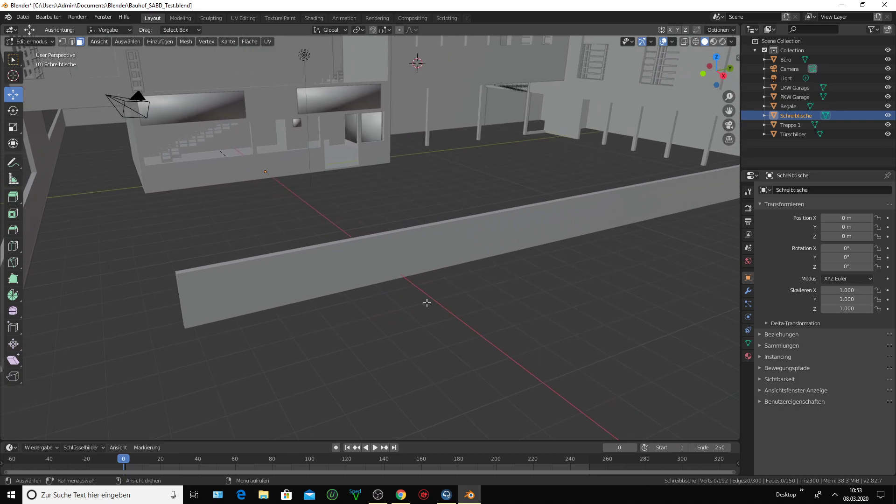
scroll(618, 257, "down", 4)
mouse_move(573, 275)
middle_mouse_down()
mouse_move(546, 274)
mouse_move(596, 276)
middle_mouse_up()
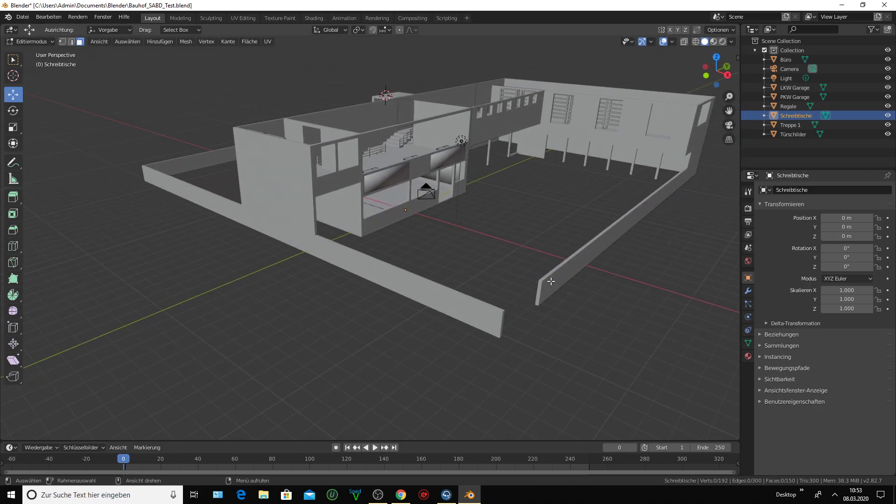
middle_click_drag(532, 278, 551, 293)
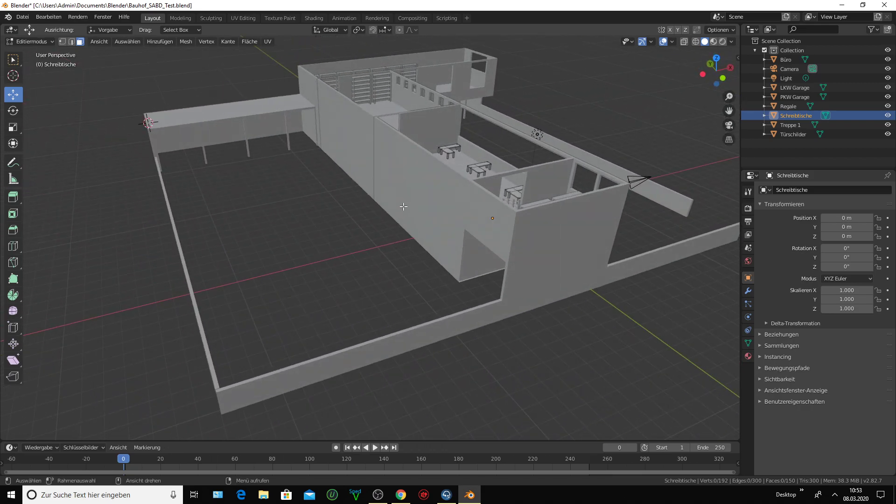
scroll(404, 206, "up", 3)
middle_click_drag(422, 186, 338, 172)
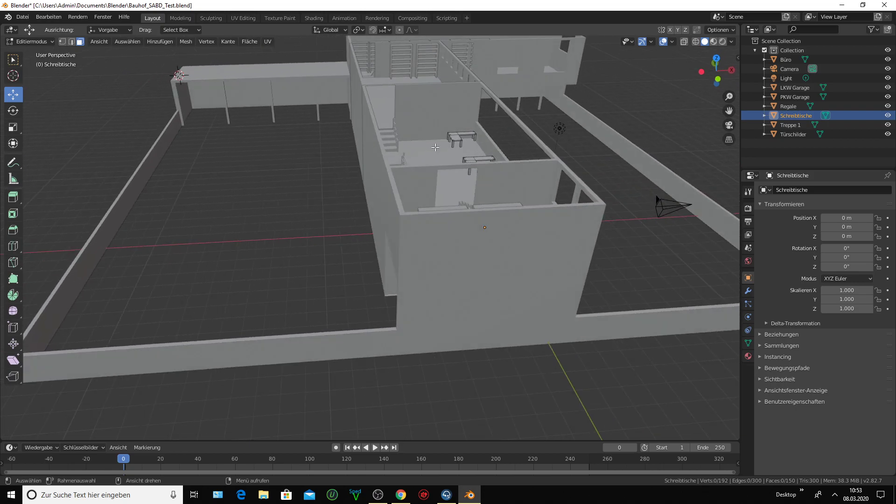
middle_click_drag(435, 147, 735, 95)
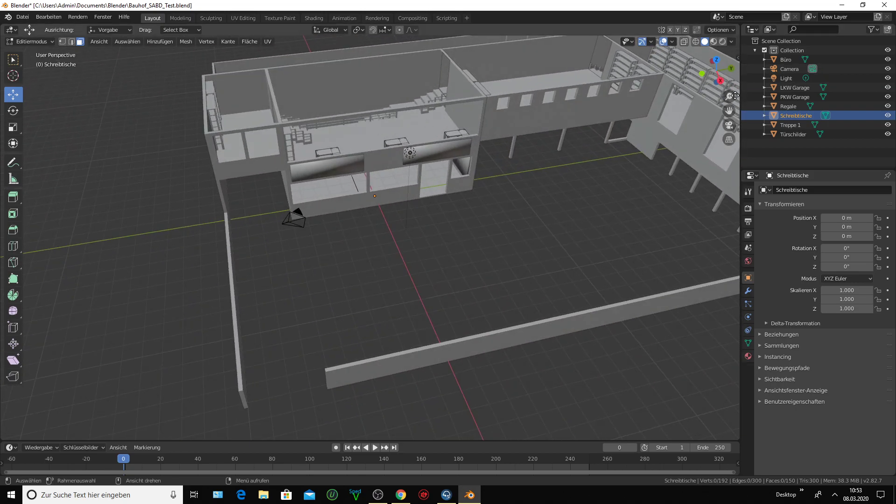
left_click_drag(736, 95, 475, 199)
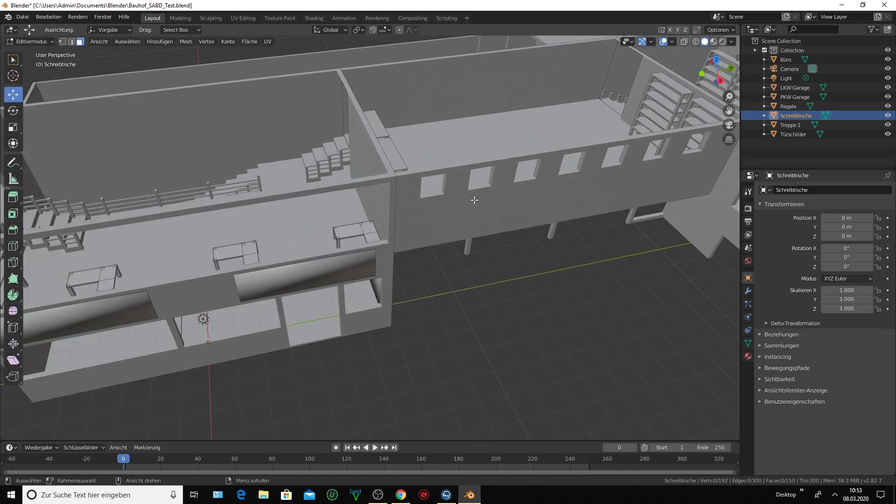
mouse_move(474, 200)
middle_mouse_down()
mouse_move(539, 180)
mouse_move(618, 194)
mouse_move(445, 289)
middle_mouse_up()
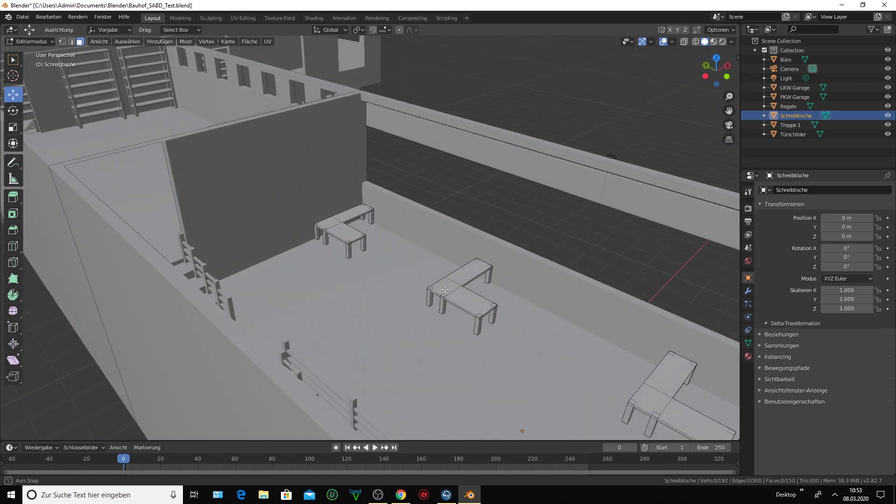
left_click_drag(729, 110, 639, 28)
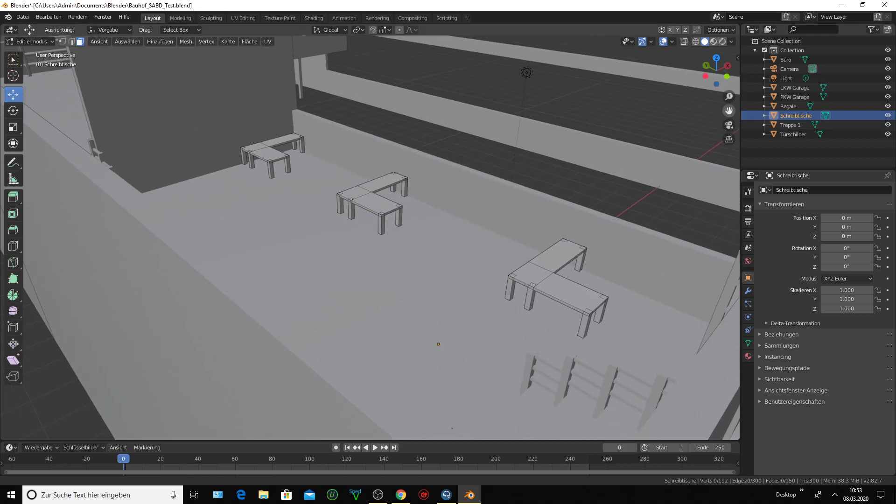
middle_click_drag(467, 233, 533, 227)
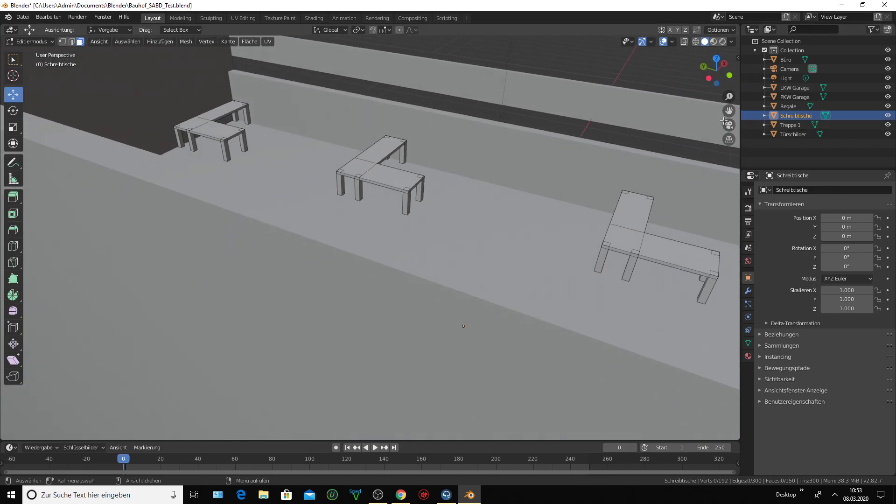
mouse_move(723, 121)
middle_mouse_down()
mouse_move(550, 182)
mouse_move(410, 204)
middle_mouse_up()
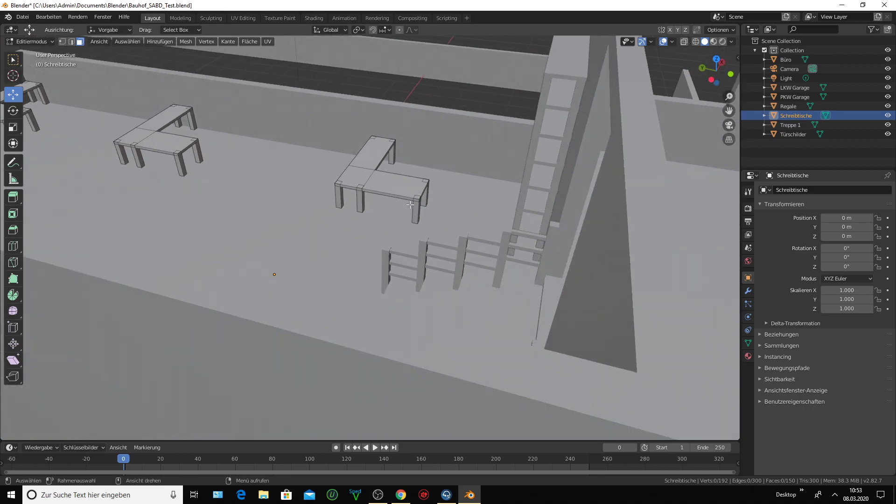
left_click_drag(723, 105, 560, 228)
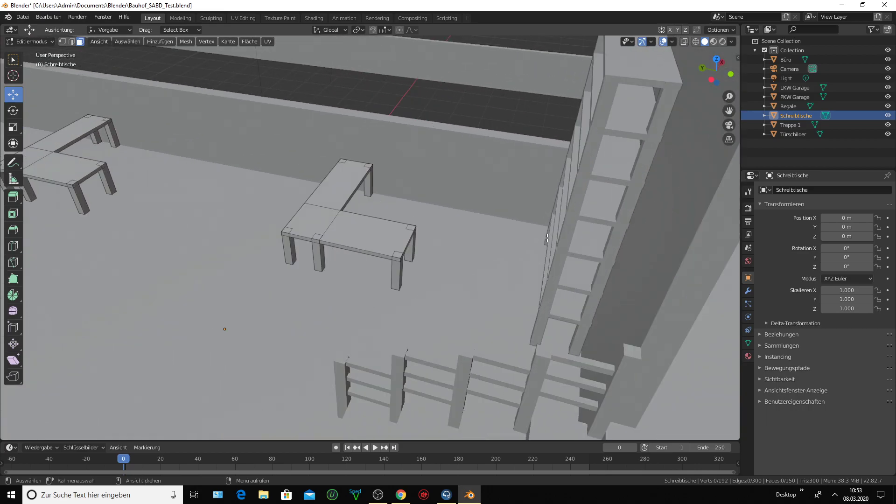
mouse_move(561, 229)
middle_mouse_down()
mouse_move(539, 201)
mouse_move(552, 198)
middle_mouse_up()
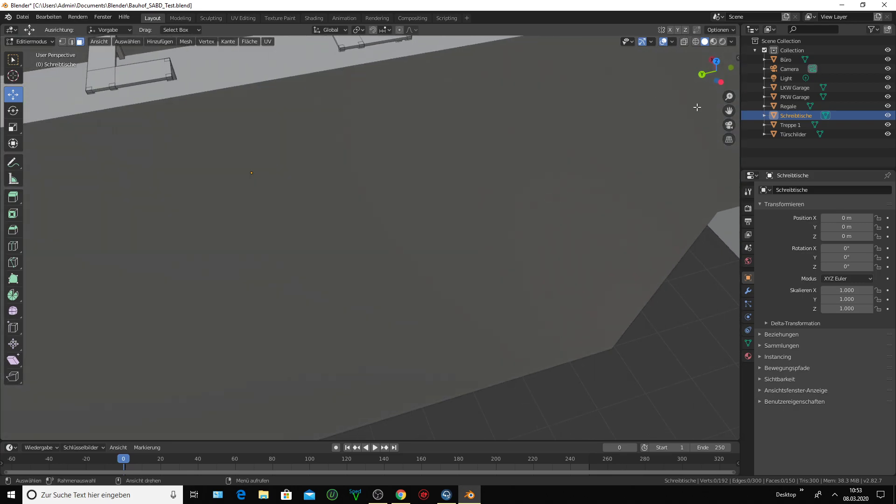
mouse_move(699, 106)
middle_mouse_down()
mouse_move(454, 135)
mouse_move(499, 124)
mouse_move(732, 121)
mouse_move(522, 182)
mouse_move(531, 203)
middle_mouse_up()
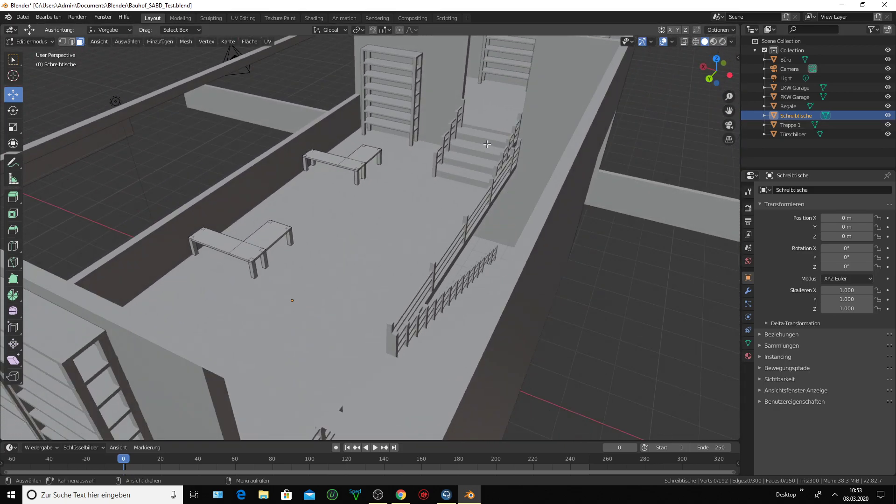
middle_click_drag(487, 144, 474, 179)
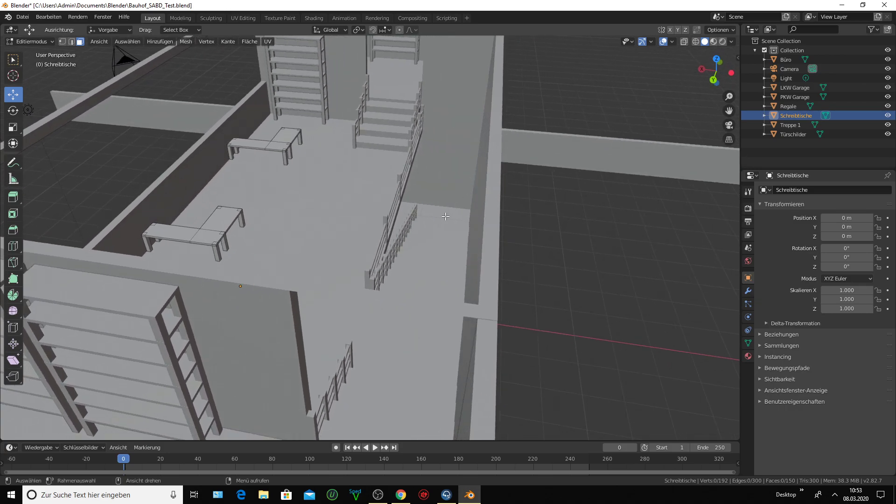
middle_click_drag(410, 106, 307, 149)
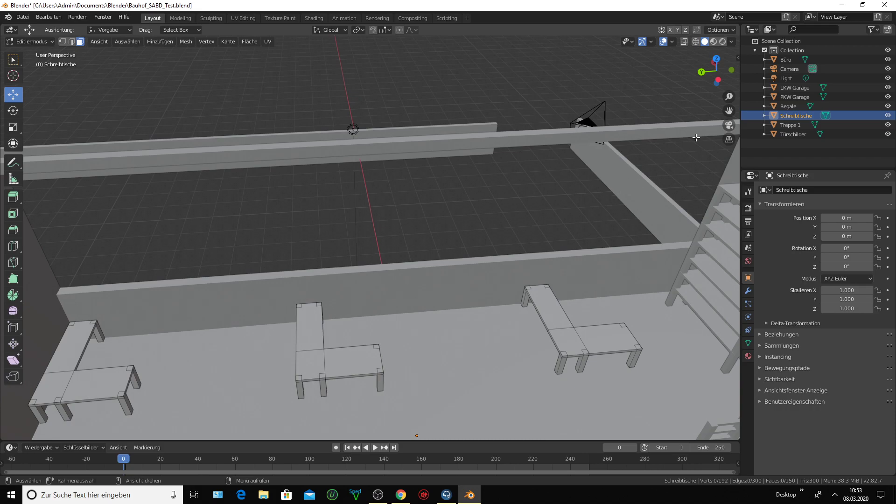
scroll(653, 159, "up", 2)
scroll(488, 271, "up", 2)
scroll(488, 271, "up", 2)
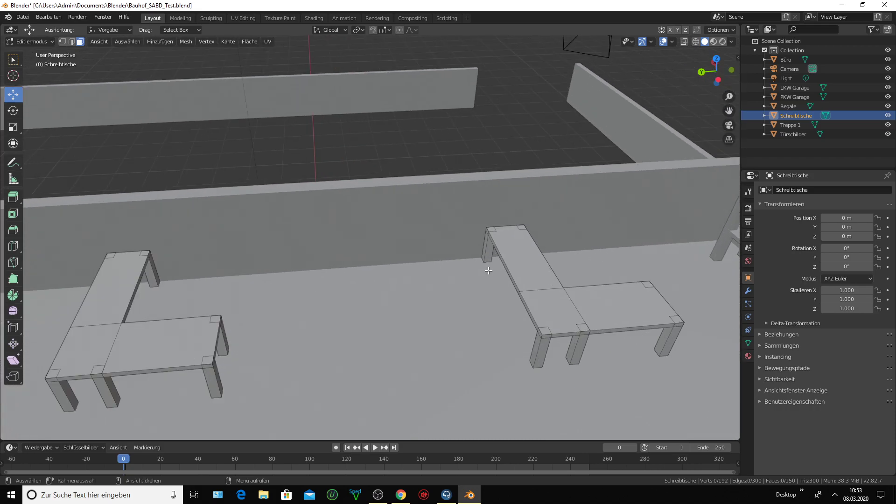
scroll(488, 272, "down", 2)
middle_click_drag(489, 271, 468, 226)
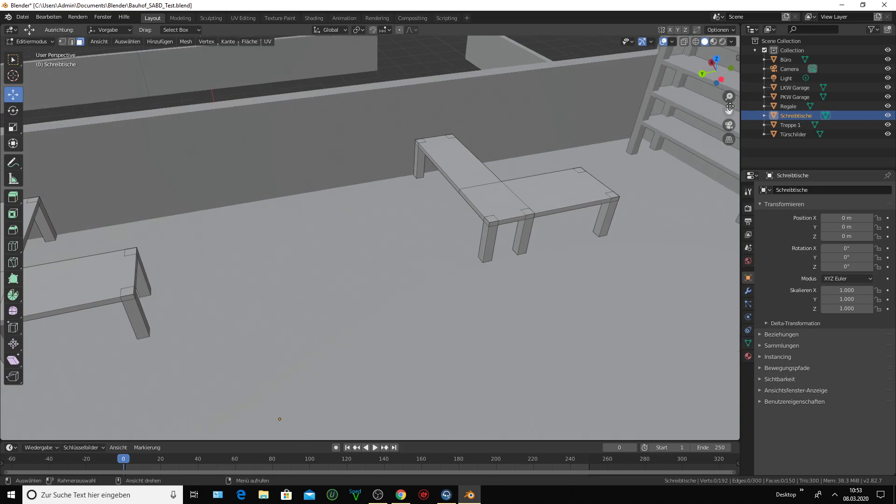
left_click_drag(729, 111, 662, 139)
scroll(494, 192, "down", 2)
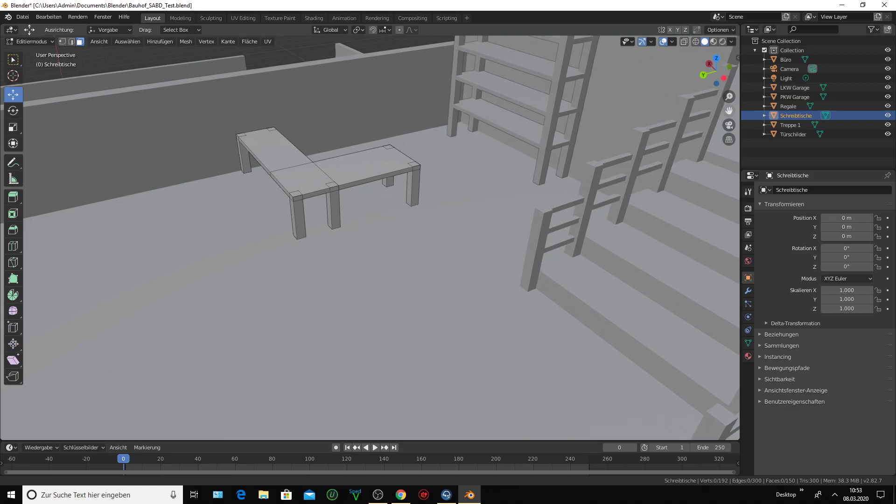
middle_click_drag(716, 116, 495, 219, "shift")
scroll(400, 214, "up", 1)
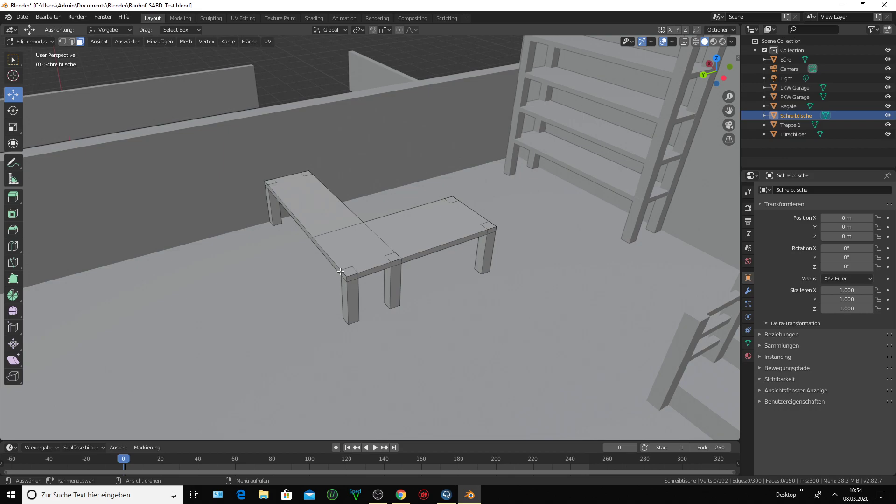
mouse_move(356, 139)
middle_mouse_down()
mouse_move(336, 130)
mouse_move(301, 144)
middle_mouse_up()
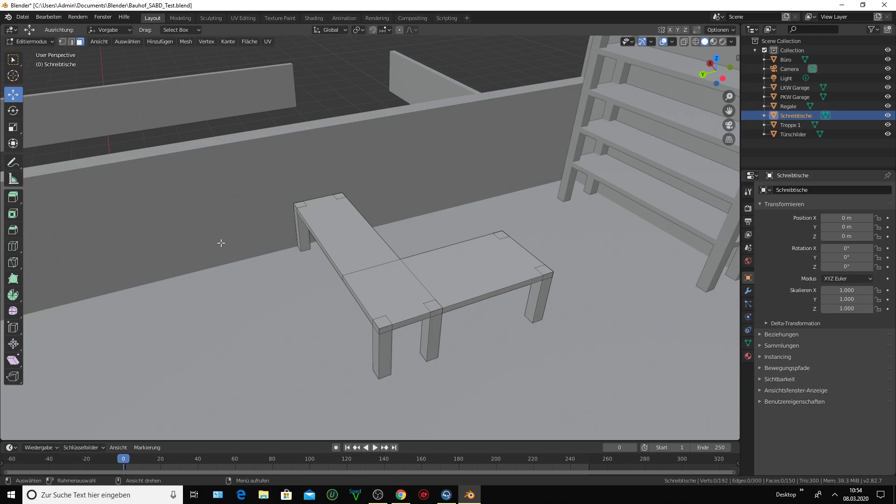
mouse_move(317, 242)
middle_mouse_down()
mouse_move(308, 241)
mouse_move(568, 181)
middle_mouse_up()
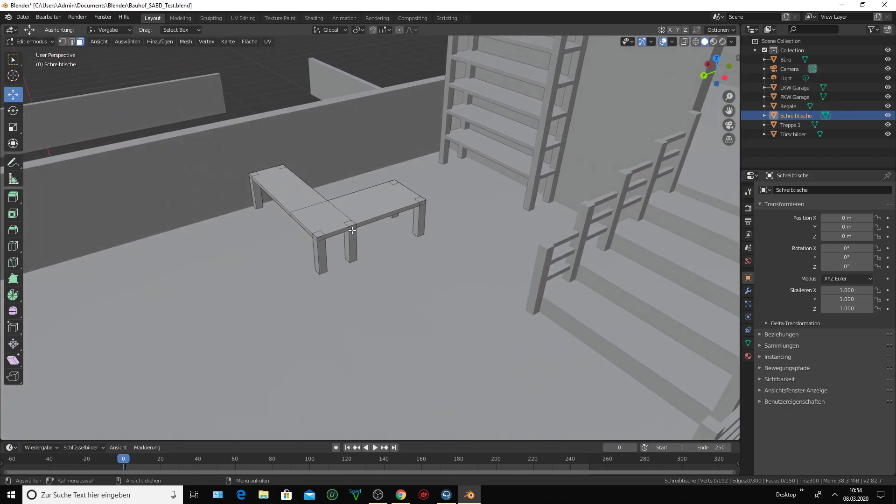
left_click_drag(729, 111, 502, 221)
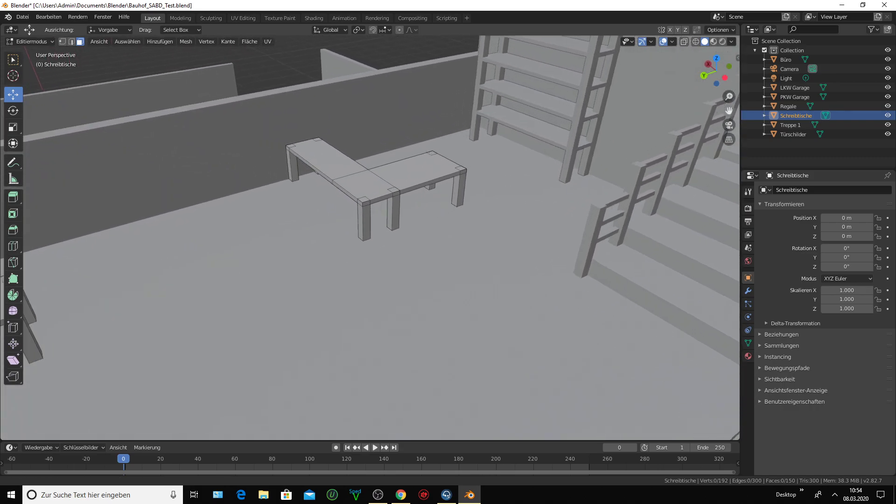
scroll(502, 221, "down", 2)
scroll(496, 219, "down", 2)
middle_click_drag(495, 220, 632, 125)
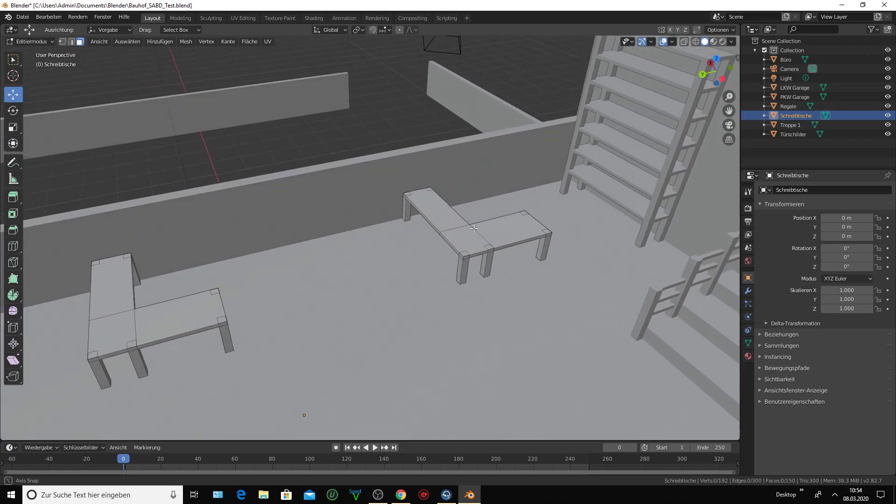
left_click_drag(729, 110, 427, 221)
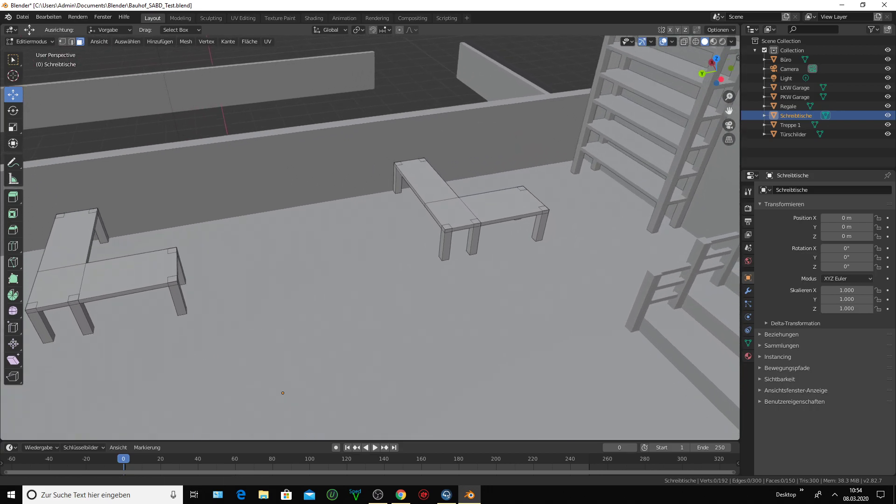
scroll(427, 220, "down", 1)
middle_click_drag(427, 220, 460, 240)
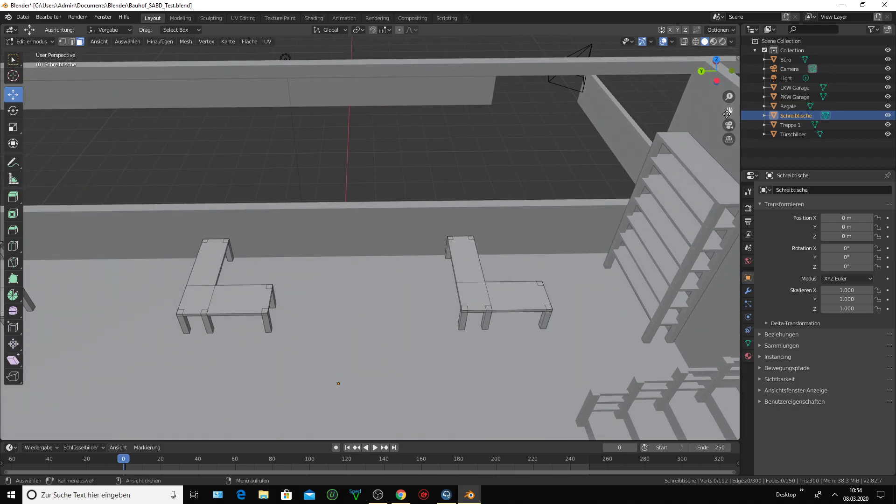
mouse_move(729, 111)
left_mouse_down()
mouse_move(524, 212)
mouse_move(603, 166)
left_mouse_up()
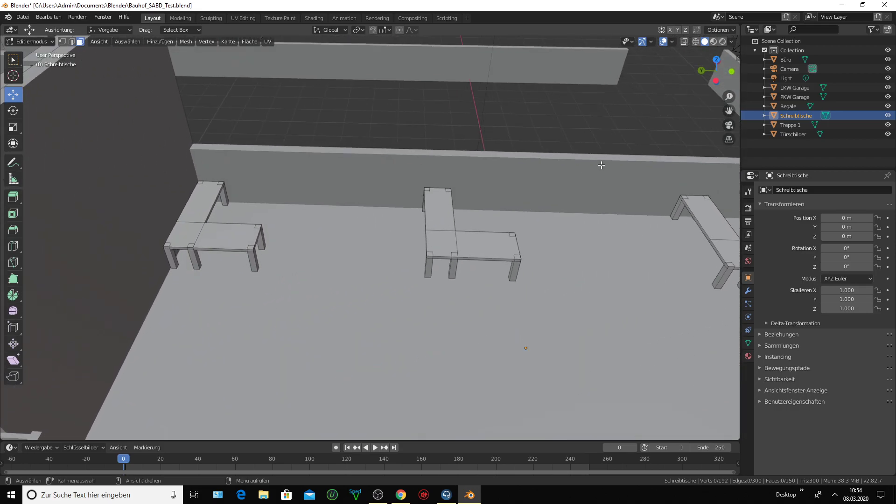
scroll(566, 190, "down", 2)
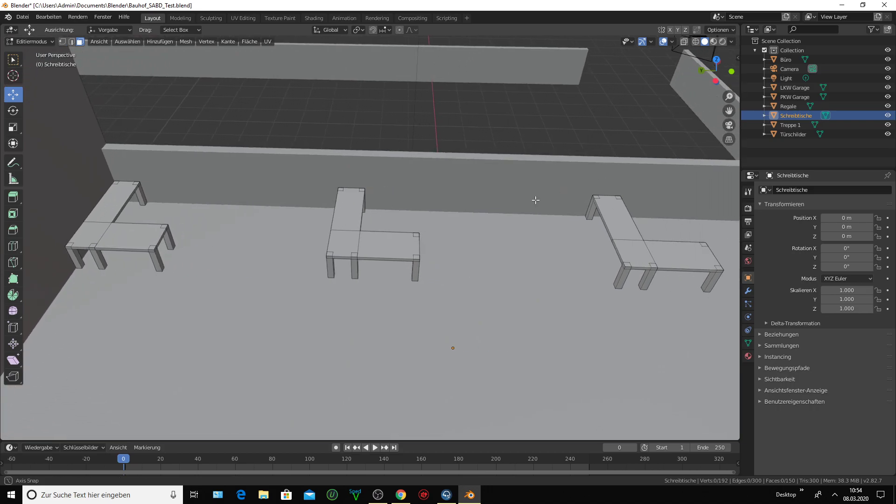
mouse_move(534, 199)
middle_mouse_down()
mouse_move(548, 190)
mouse_move(510, 187)
middle_mouse_up()
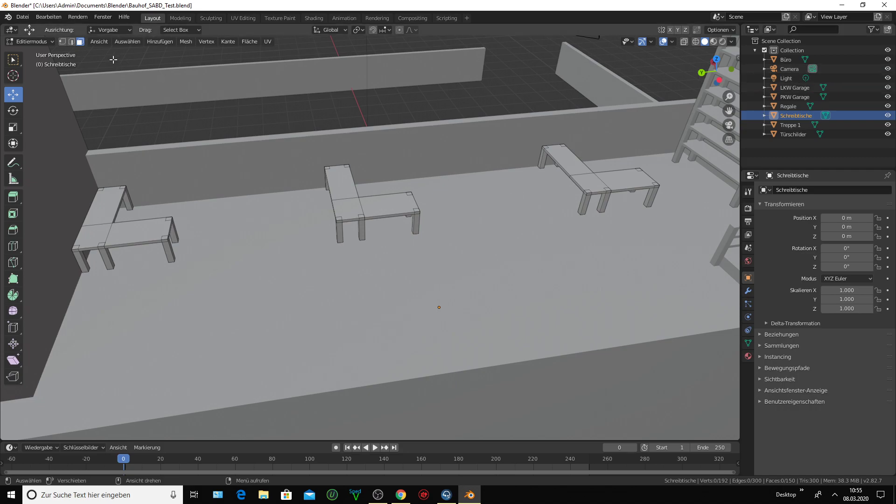
- Return to Object Mode, select the Büro object and enter Edit Mode on it
left_click(52, 41)
left_click(28, 52)
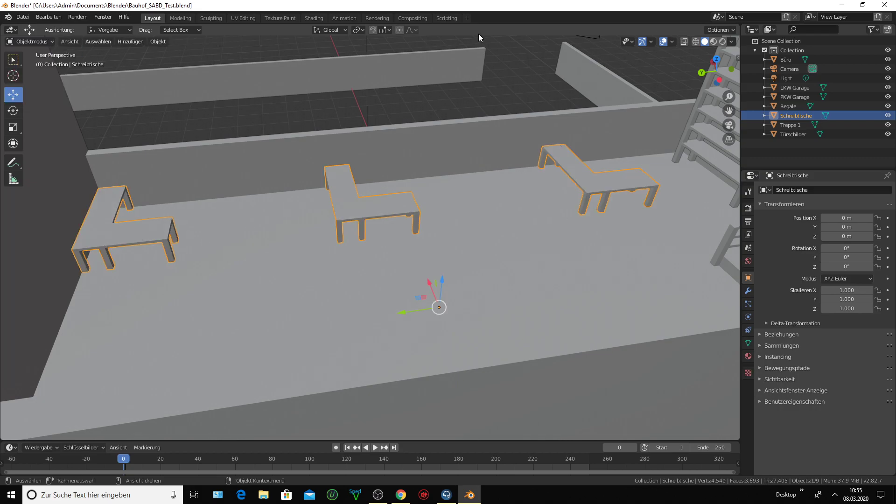
left_click(787, 60)
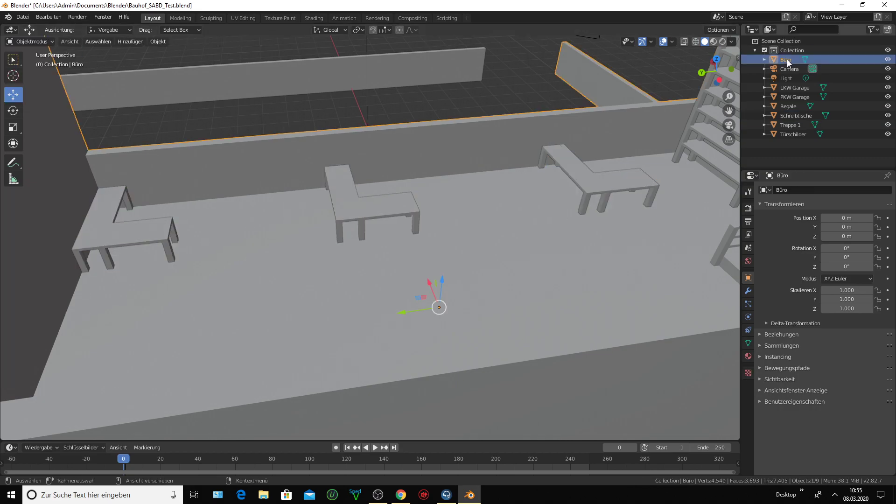
left_click(47, 42)
left_click(39, 63)
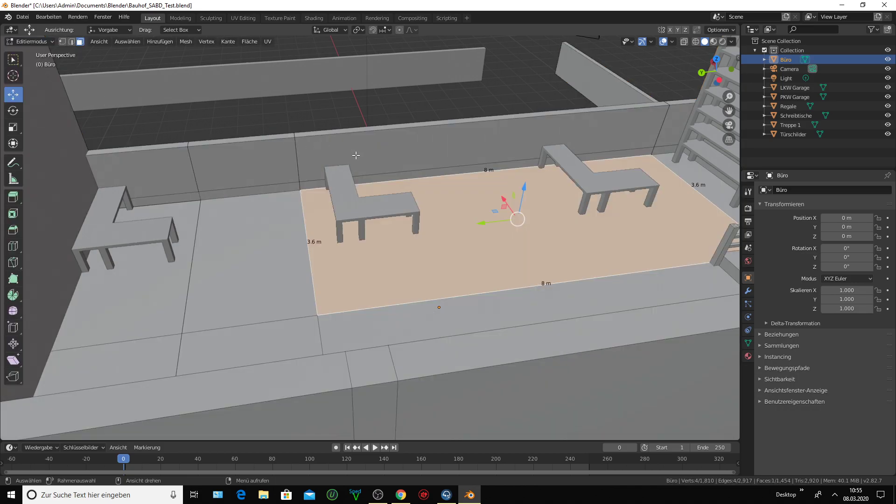
- Orbit and zoom onto the office floor and walls, then pick the Loop Cut tool
middle_click_drag(406, 152, 409, 149)
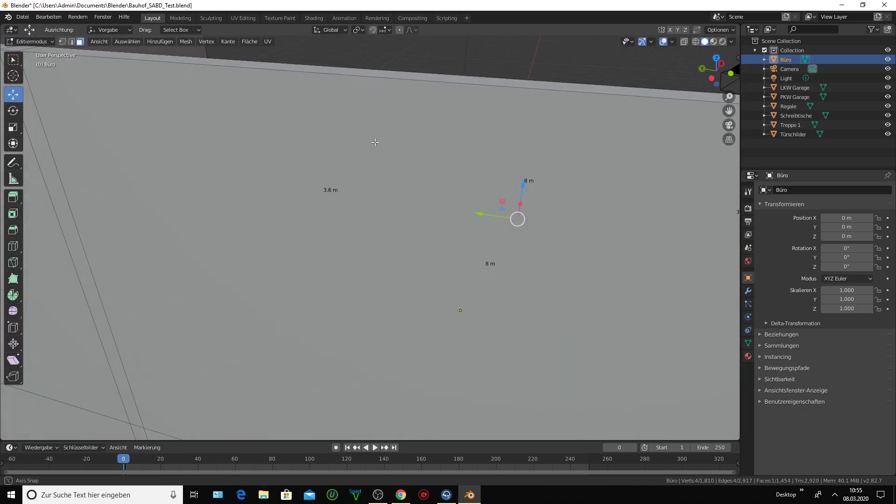
scroll(408, 150, "up", 2)
scroll(495, 172, "up", 3)
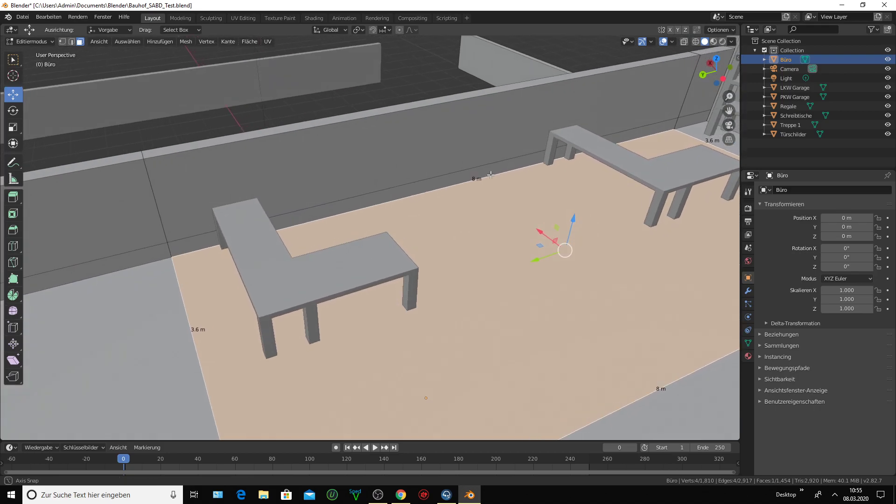
middle_click_drag(485, 176, 290, 127)
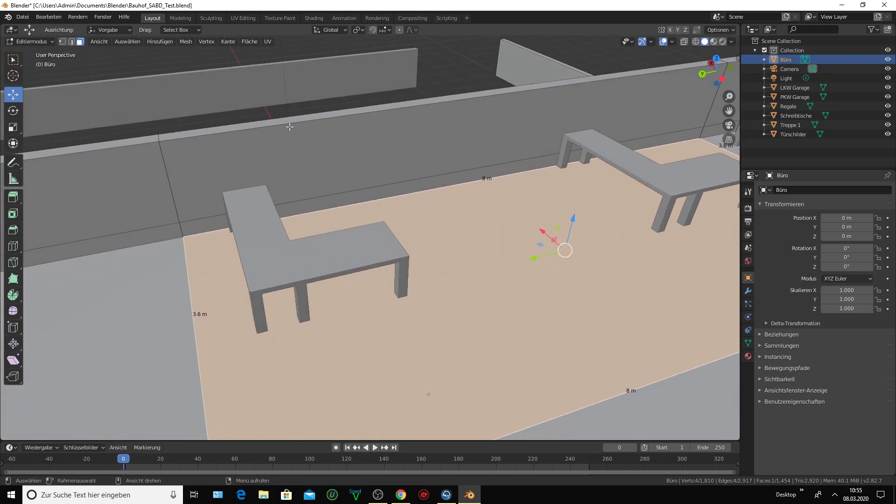
left_click(13, 246)
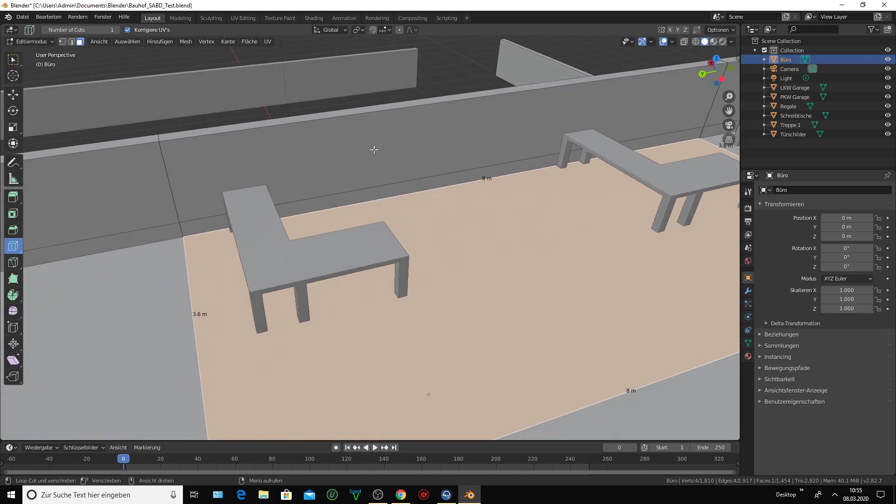
- Cut an edge loop across the Büro parapet wall and floor beside the L-shaped desk
left_click(279, 134)
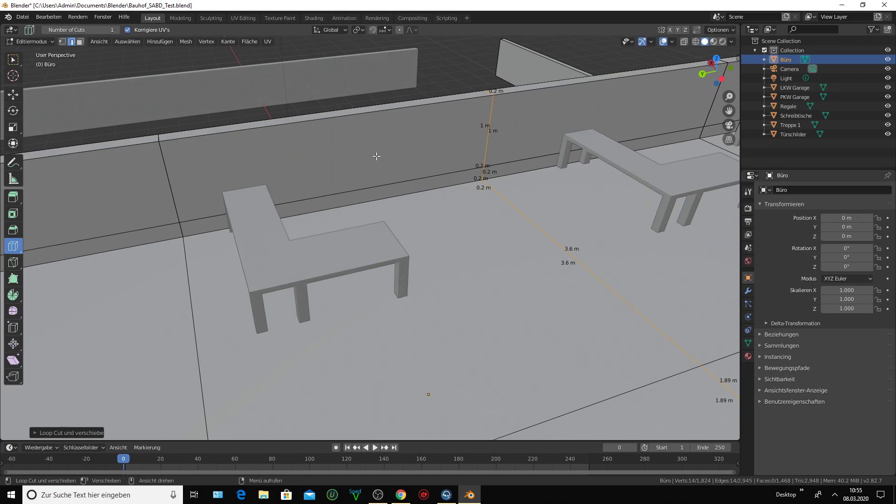
left_click(408, 176)
scroll(313, 176, "up", 2)
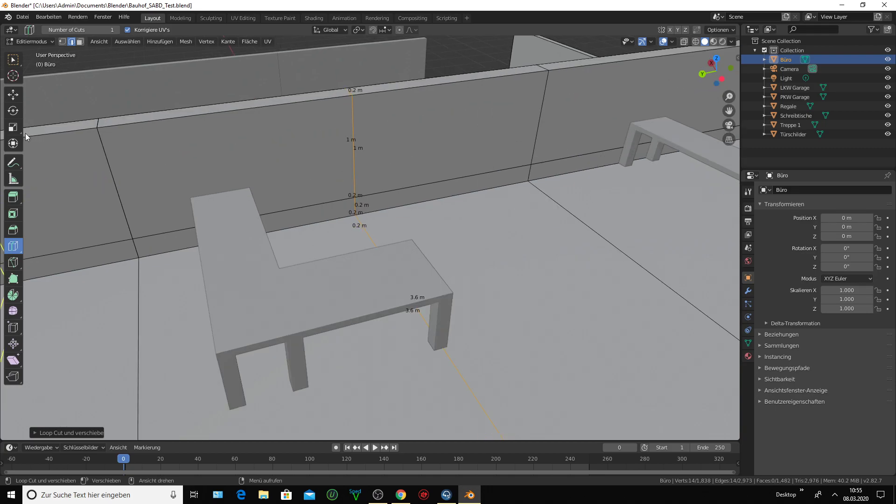
left_click(21, 98)
scroll(493, 164, "up", 2)
scroll(440, 200, "down", 2)
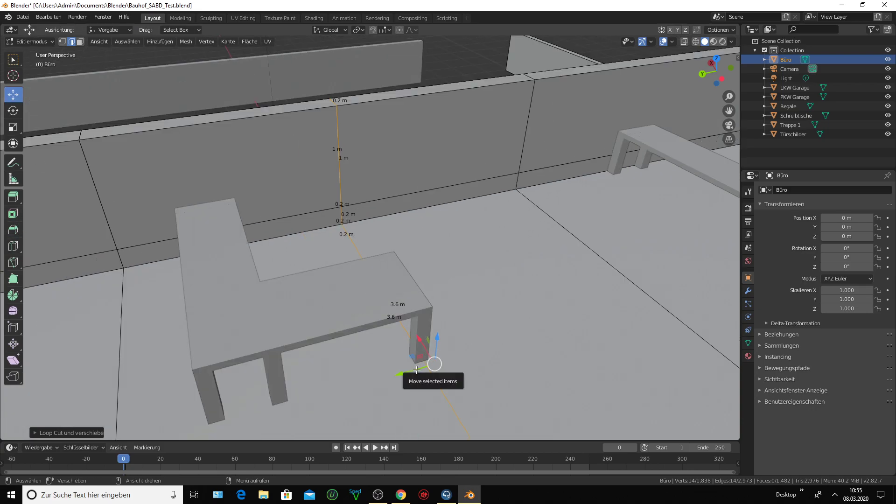
- Slide the new edge loop along the Y axis with the Move gizmo and frame it
left_click_drag(417, 365, 611, 292)
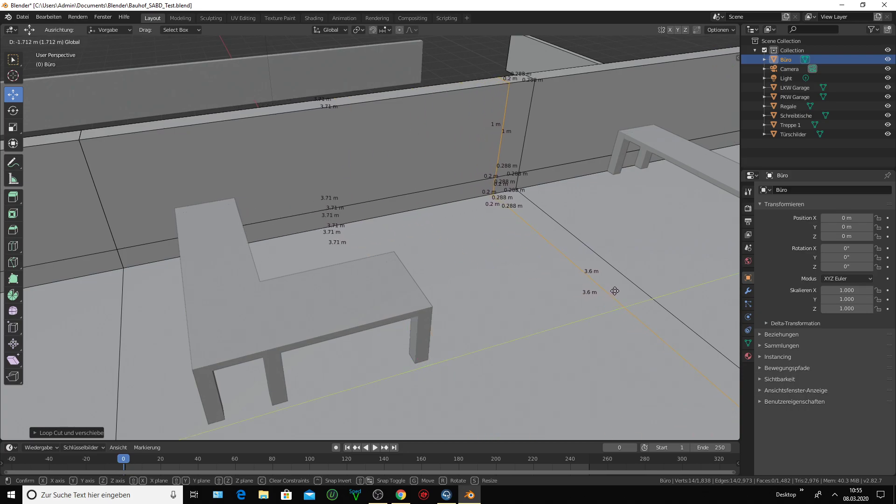
left_click_drag(611, 292, 611, 290)
scroll(611, 291, "down", 2)
middle_click_drag(611, 291, 565, 289)
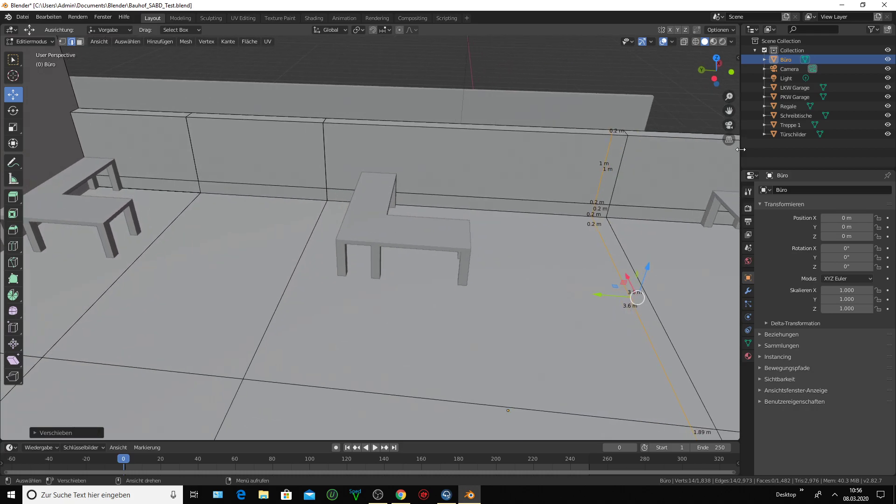
key("KP_Decimal")
middle_click_drag(471, 253, 472, 252)
scroll(471, 249, "up", 3)
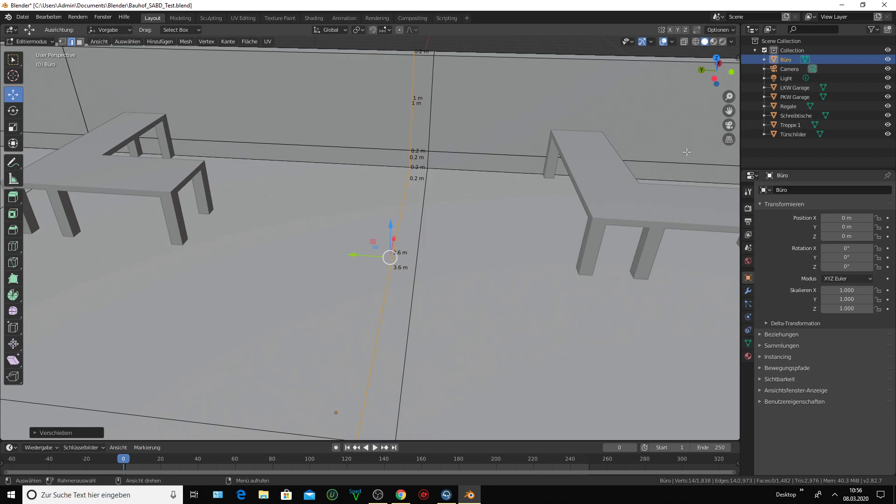
- Inspect the loop beside the L-shaped desk, nudging it slightly into place
mouse_move(513, 210)
middle_mouse_down()
mouse_move(441, 257)
mouse_move(499, 266)
middle_mouse_up()
middle_click_drag(424, 372, 416, 365)
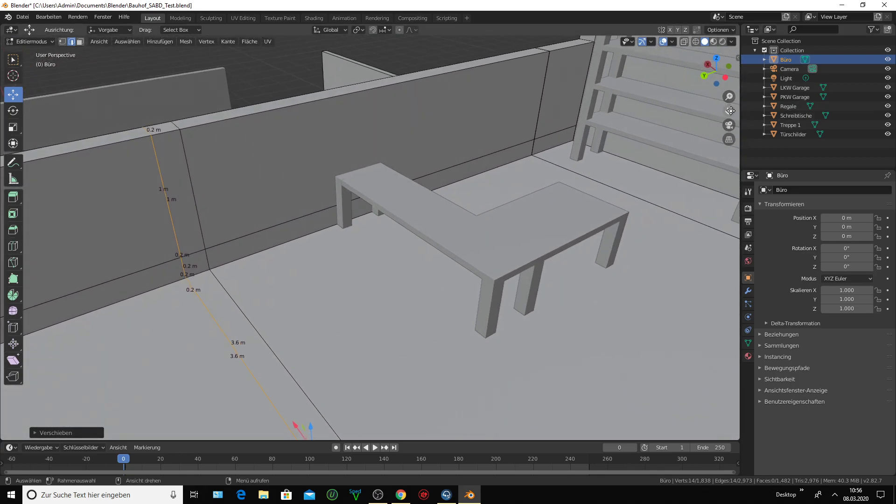
middle_click_drag(450, 322, 551, 222, "shift")
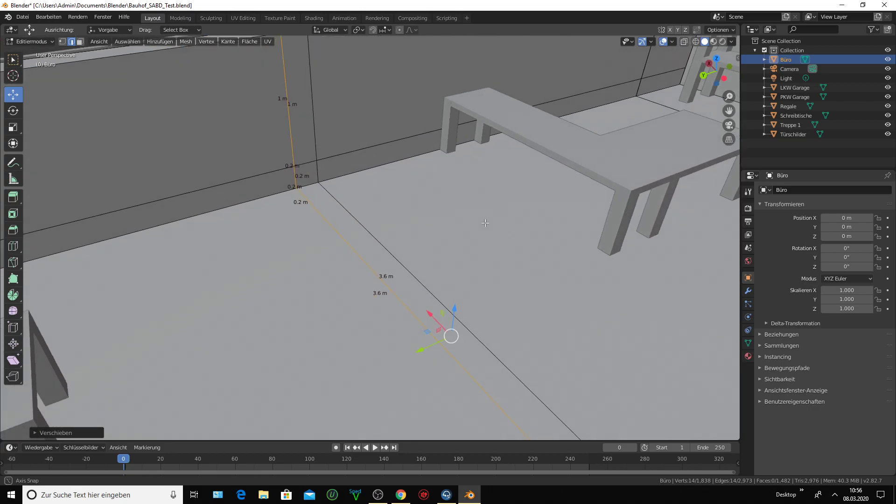
middle_click_drag(495, 218, 477, 378)
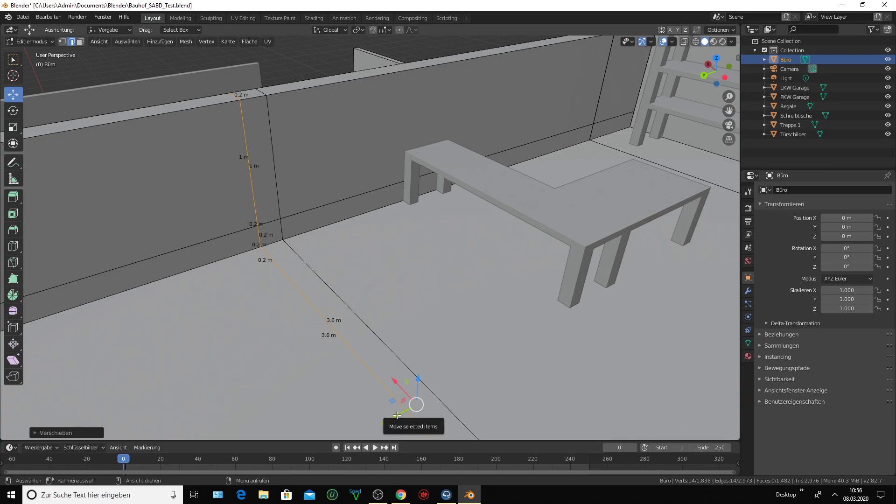
left_click_drag(396, 410, 397, 412)
middle_click_drag(396, 409, 356, 285)
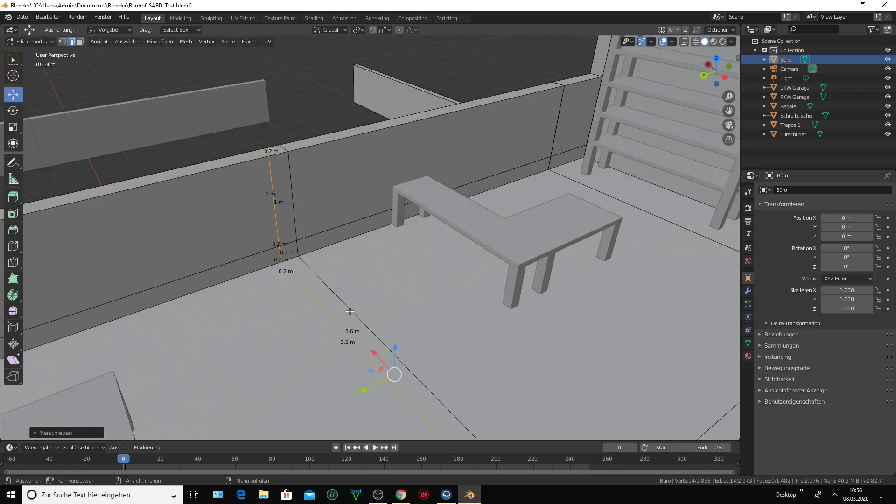
scroll(356, 285, "down", 1)
scroll(360, 284, "down", 2)
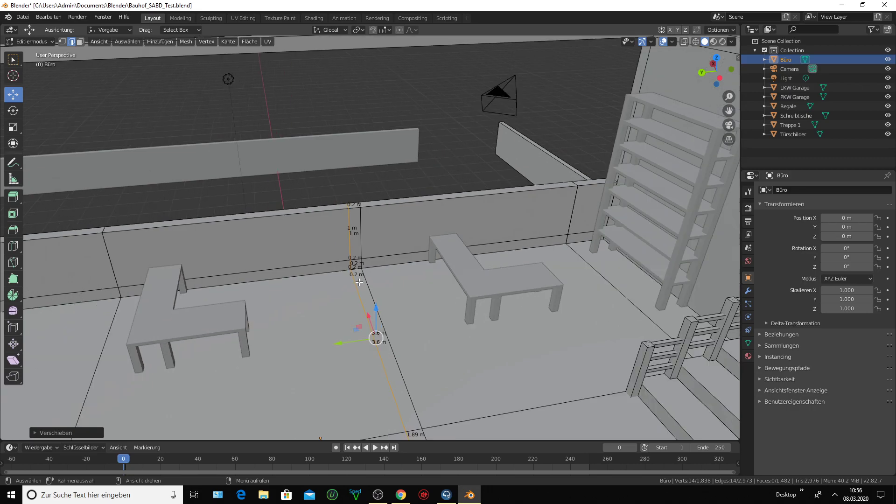
- Select a floor edge, switch to Face select, and pick the narrow 0.2 m floor strip face
mouse_move(369, 305)
middle_mouse_down()
mouse_move(397, 319)
mouse_move(456, 314)
middle_mouse_up()
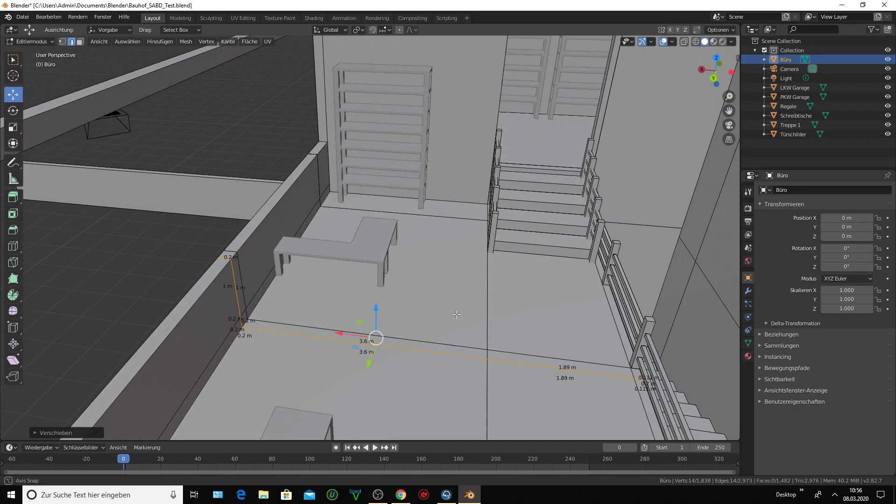
left_click(420, 345)
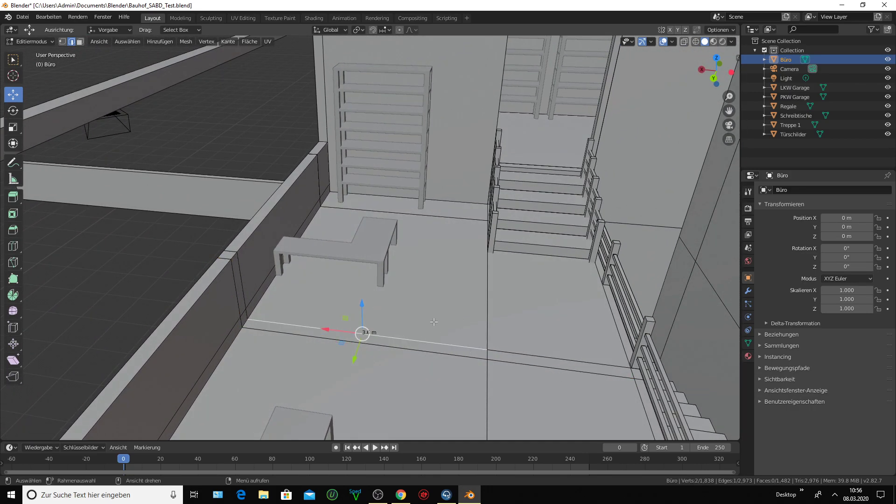
middle_click_drag(420, 345, 355, 313)
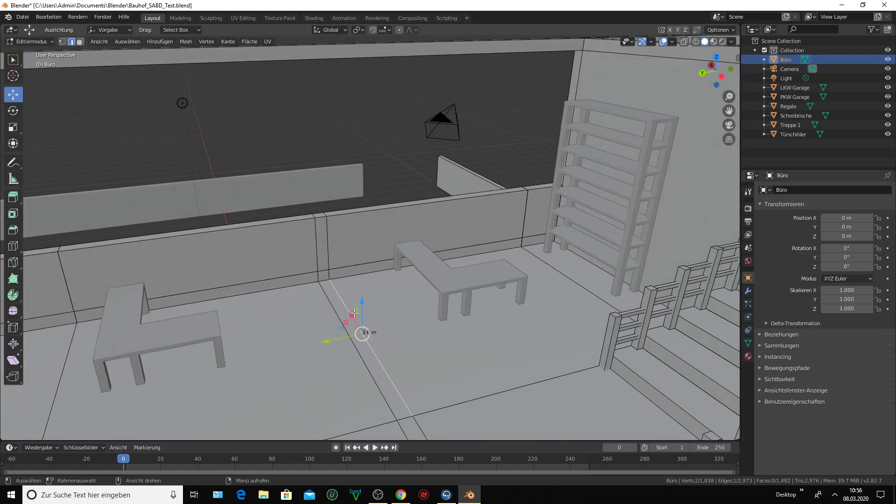
scroll(355, 313, "down", 3)
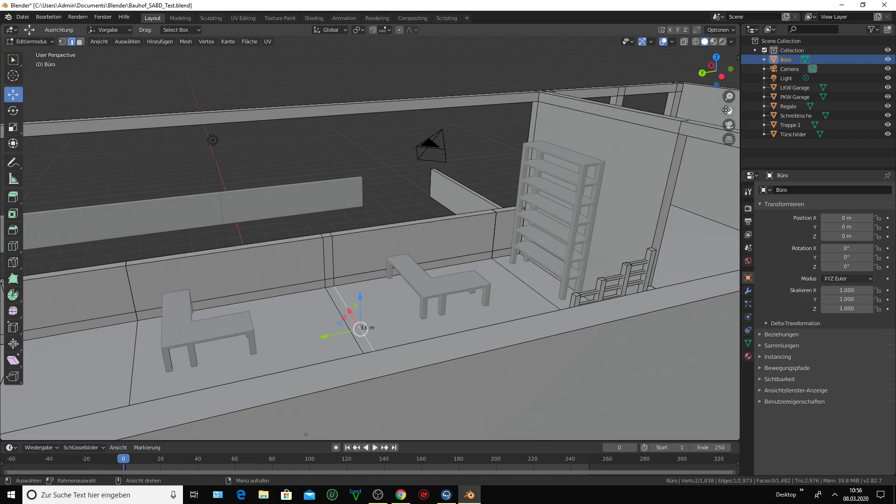
scroll(374, 220, "up", 4)
middle_click_drag(355, 243, 375, 222)
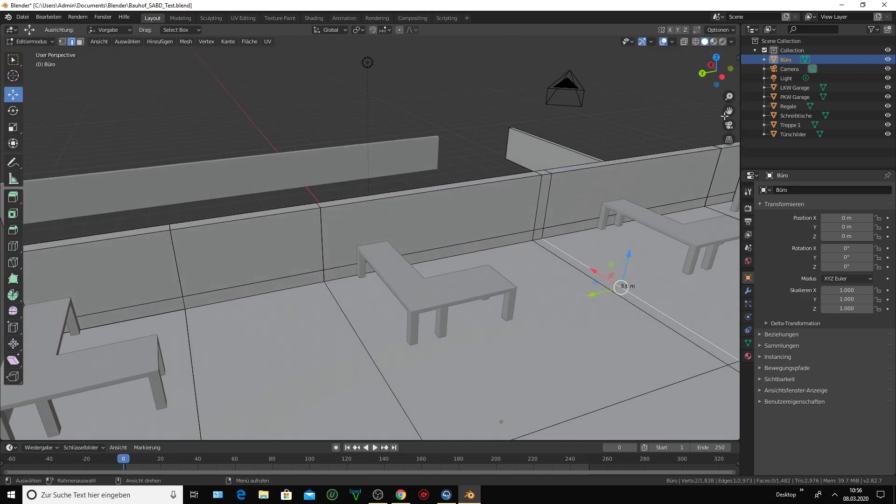
left_click_drag(729, 112, 444, 237)
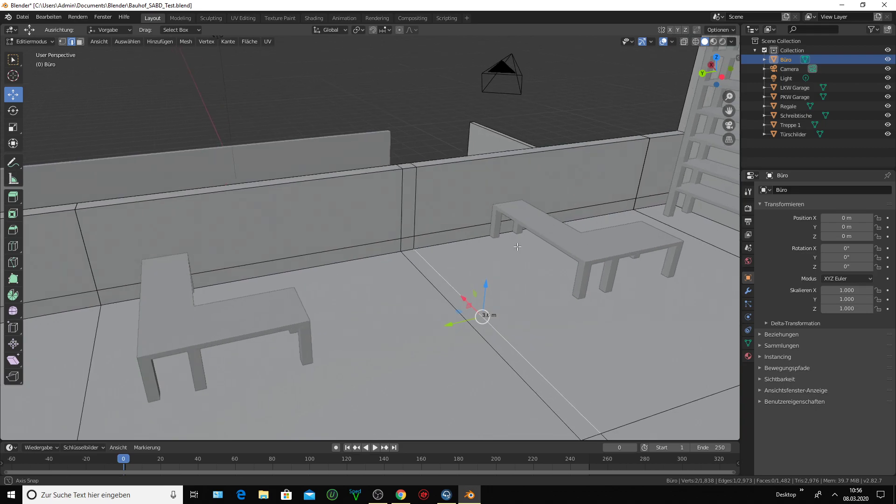
left_click(80, 42)
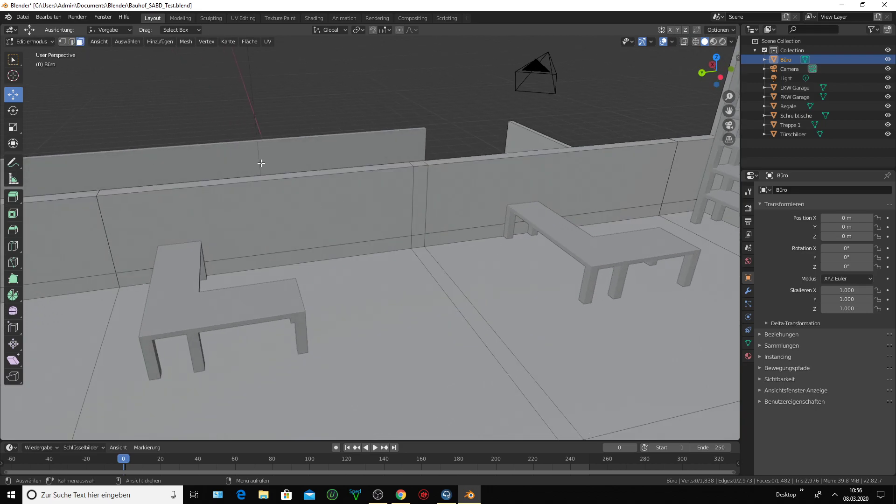
left_click(435, 269)
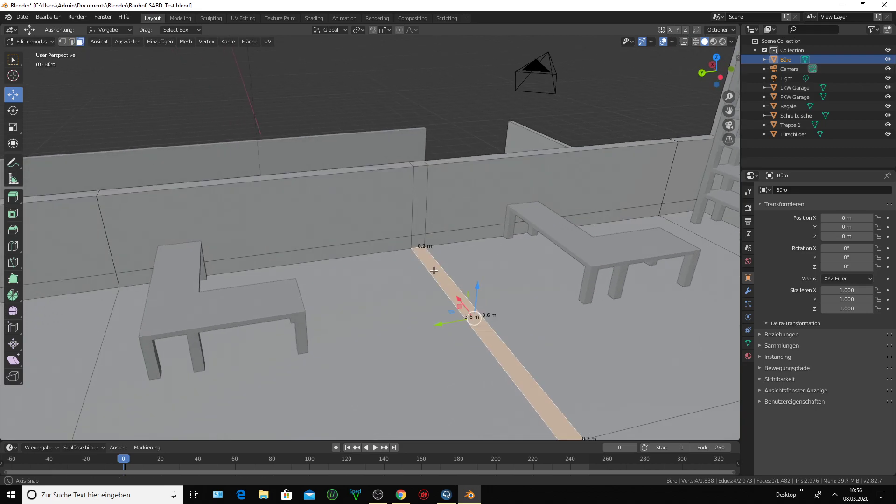
mouse_move(435, 270)
middle_mouse_down()
mouse_move(584, 278)
mouse_move(517, 301)
mouse_move(505, 290)
mouse_move(547, 312)
middle_mouse_up()
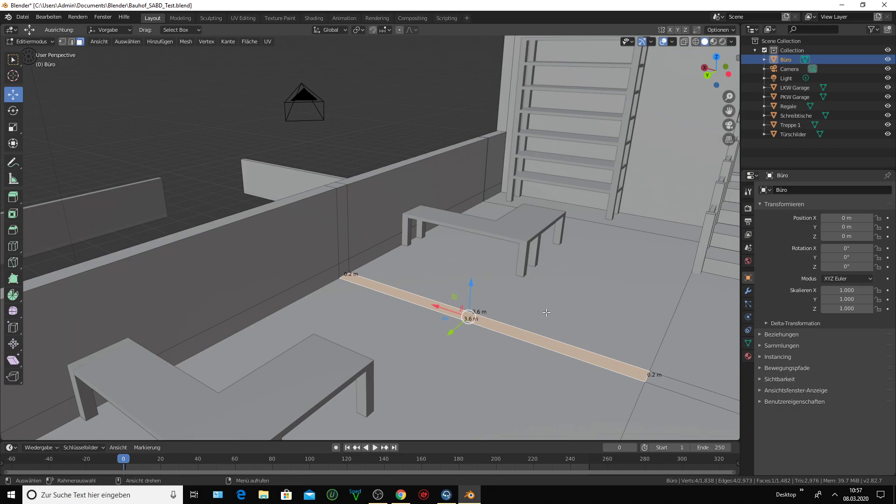
- Extrude the floor strip face upward by 1.2 m into the partition wall
type("e")
type("1")
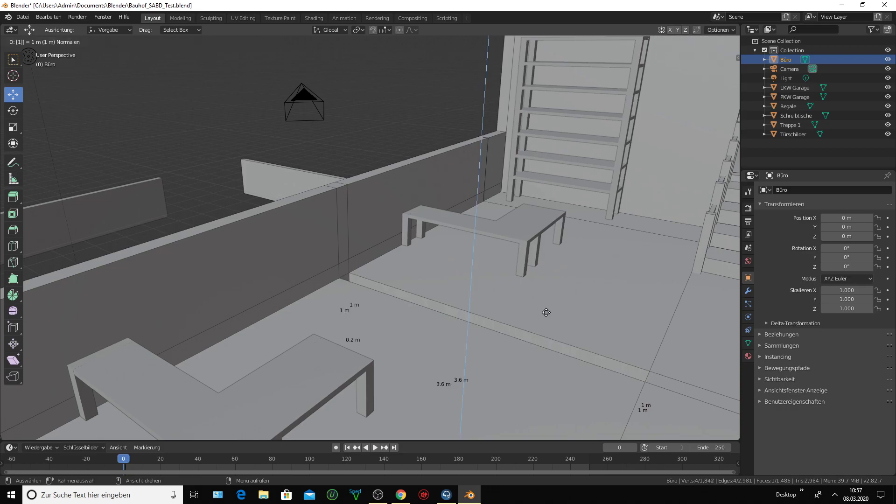
key("BackSpace")
key("minus")
type("1")
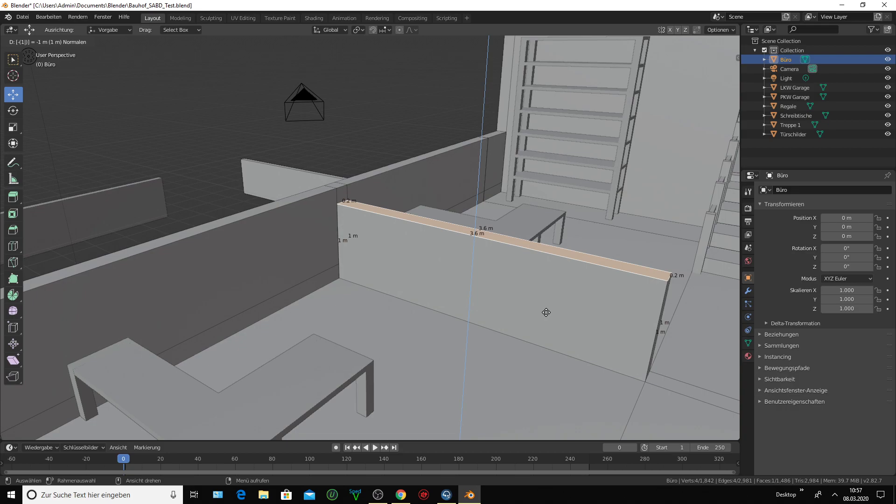
type(".5")
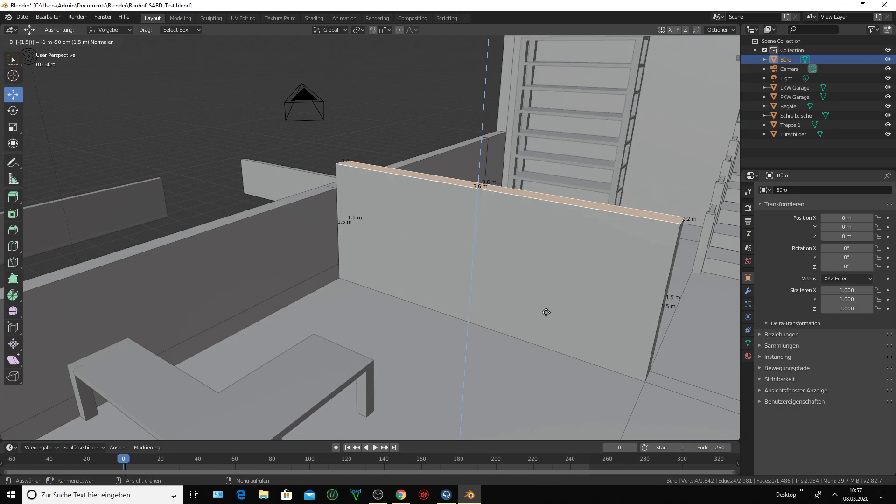
key("BackSpace")
type("2")
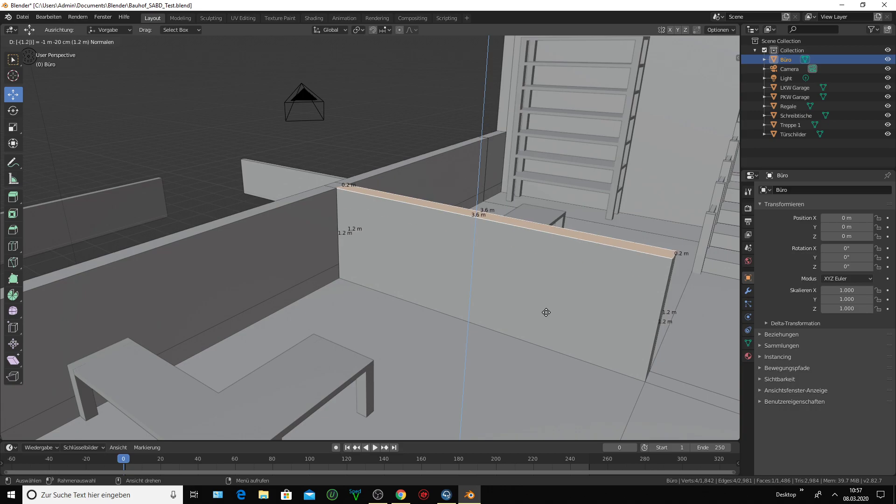
key("Return")
mouse_move(483, 323)
middle_mouse_down()
mouse_move(367, 321)
mouse_move(480, 321)
mouse_move(374, 290)
middle_mouse_up()
- Orbit and pan around the new partition wall to view it from above and end-on
mouse_move(551, 246)
middle_mouse_down()
mouse_move(526, 264)
mouse_move(515, 245)
mouse_move(417, 253)
middle_mouse_up()
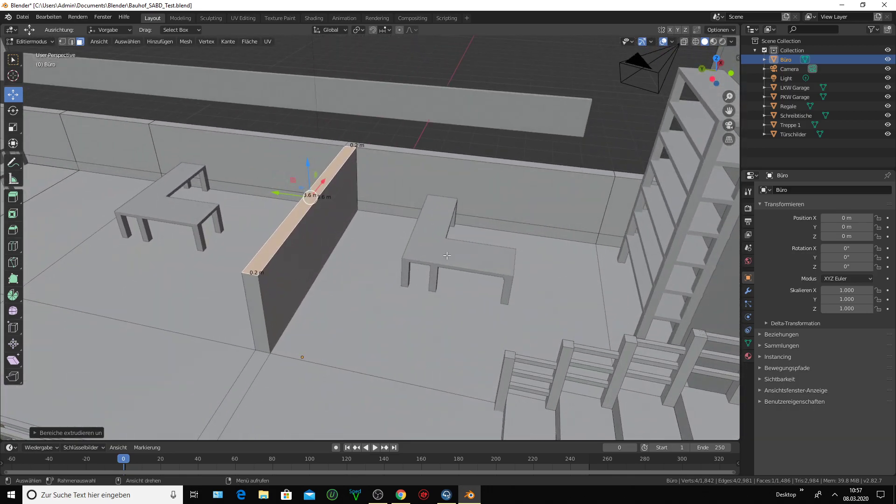
left_click_drag(729, 111, 477, 247)
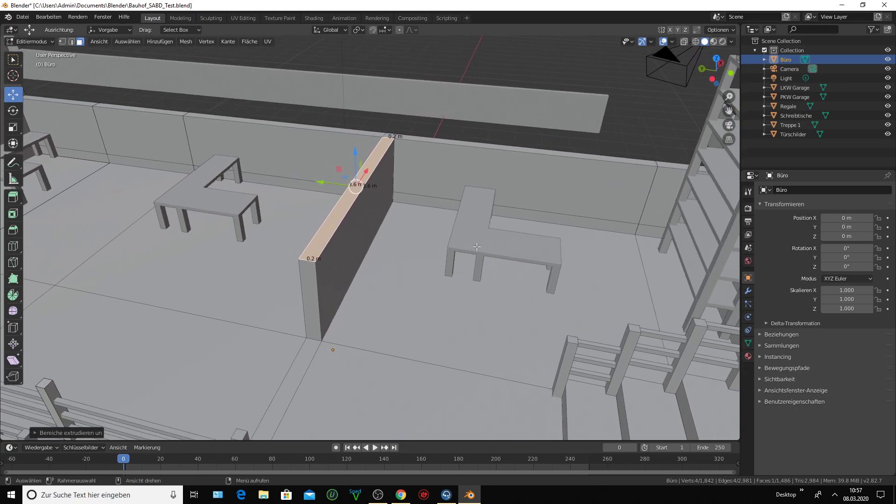
middle_click_drag(477, 247, 460, 248)
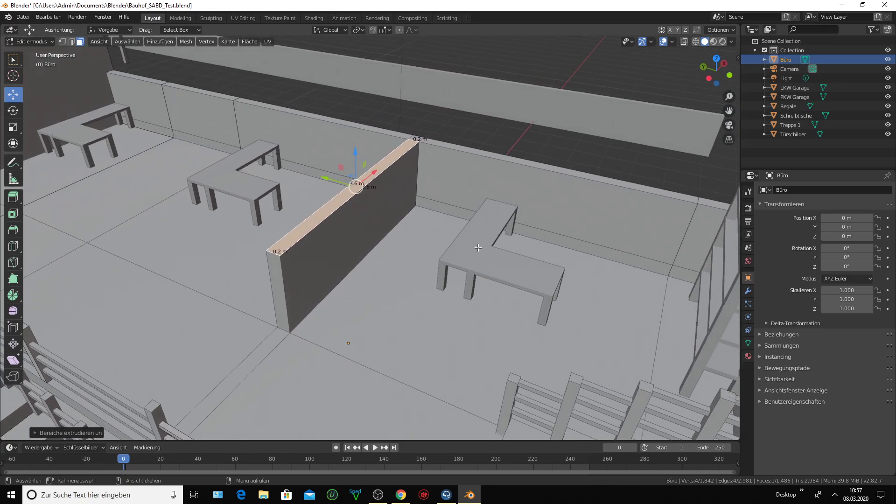
middle_click_drag(402, 234, 443, 240)
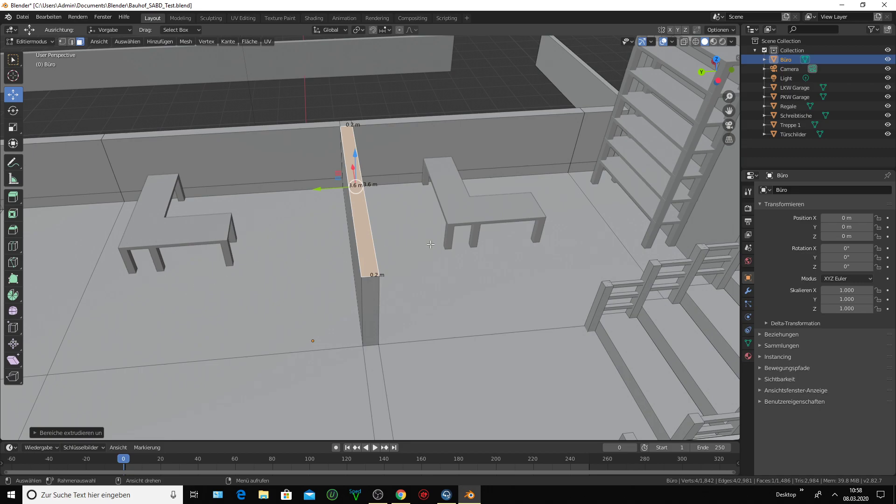
mouse_move(431, 244)
middle_mouse_down()
mouse_move(314, 207)
mouse_move(305, 222)
middle_mouse_up()
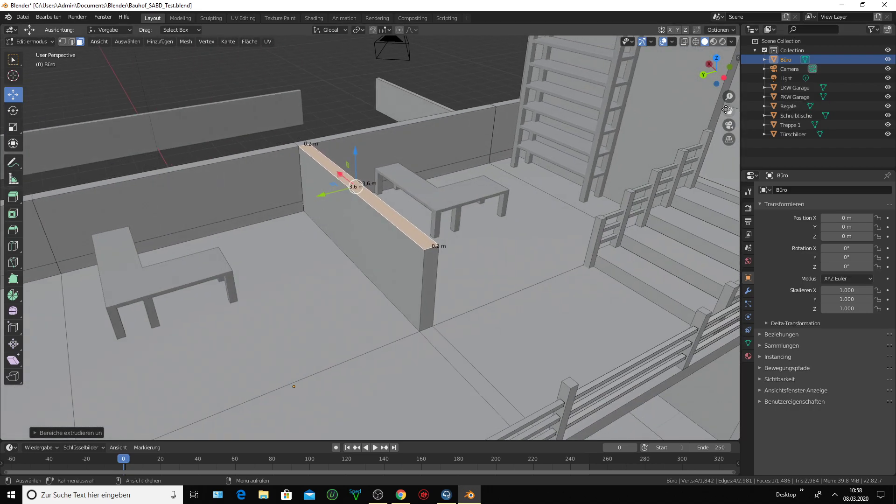
left_click_drag(729, 111, 346, 238)
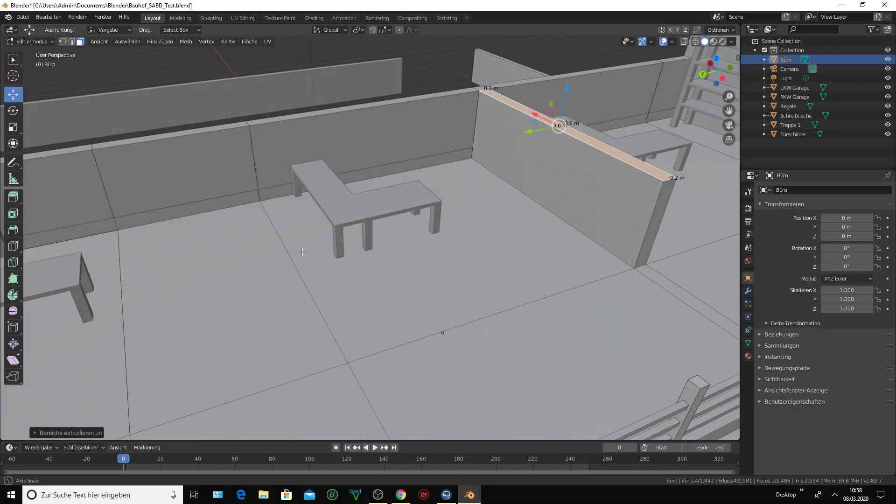
- Close in on the wall beside the desks and activate the Loop Cut tool
middle_click_drag(310, 250, 230, 248)
mouse_move(270, 190)
middle_mouse_down()
mouse_move(233, 201)
mouse_move(265, 159)
middle_mouse_up()
scroll(265, 158, "up", 2)
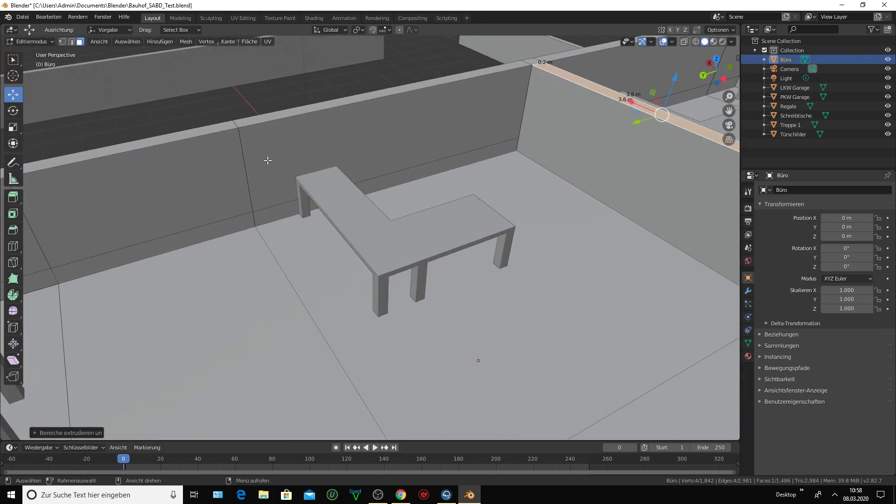
scroll(400, 180, "down", 2)
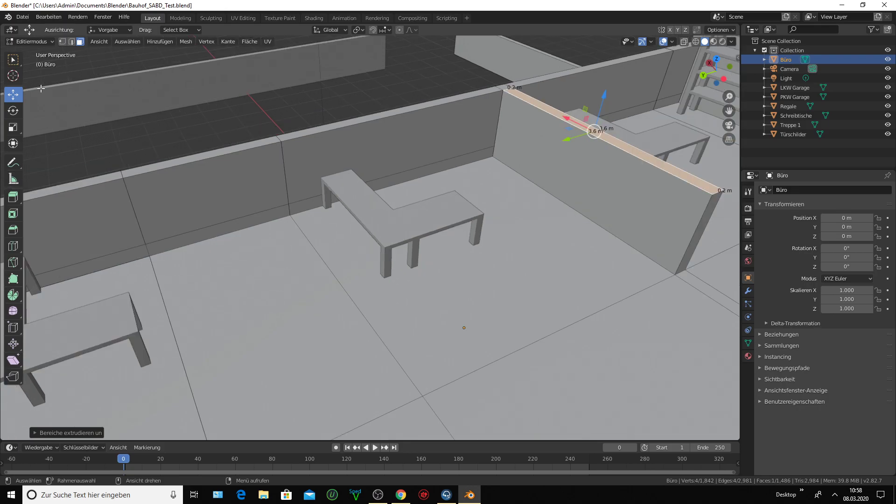
left_click(14, 245)
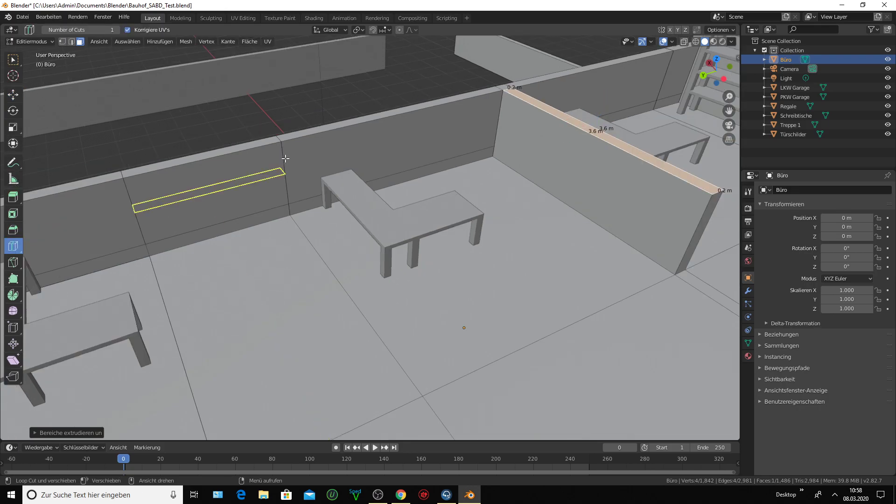
- Loop-cut across the floor and parapet beside the next desk, then shift the loop 0.001 along Y
left_click(306, 142)
left_click(13, 95)
middle_click_drag(453, 244, 456, 244)
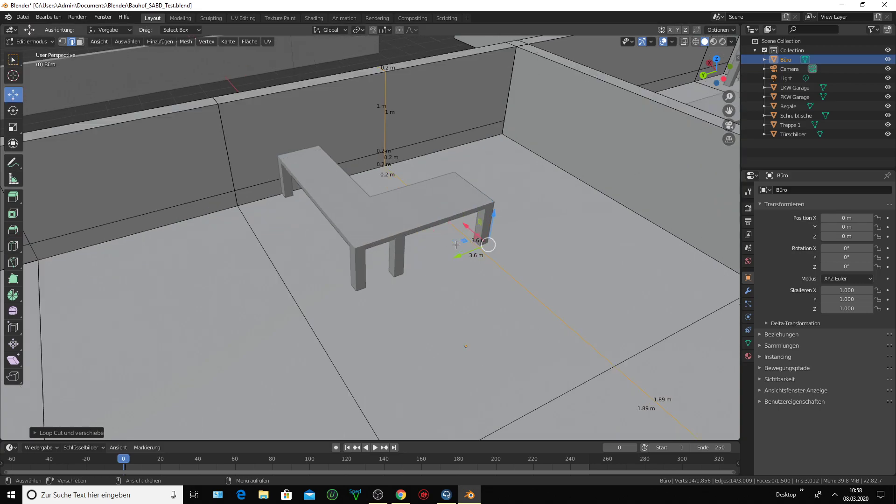
left_click_drag(471, 250, 308, 293)
key("y")
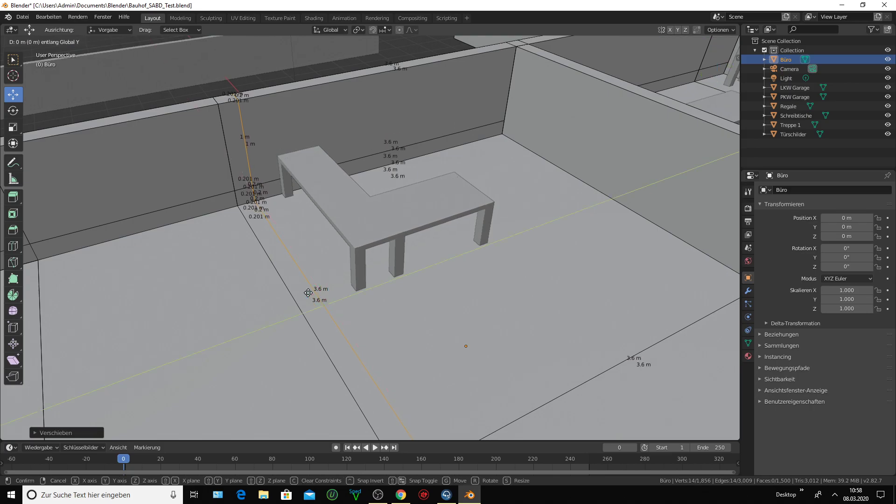
type("0")
type(".")
type("00")
type("1")
key("Return")
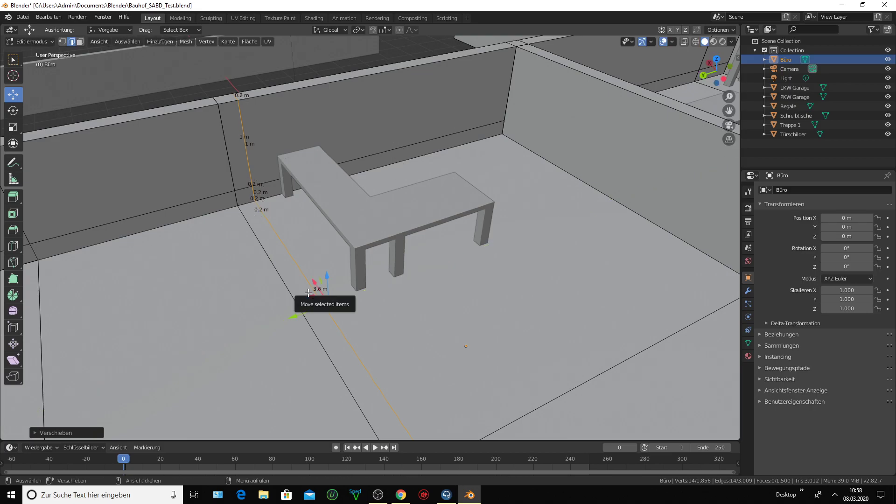
middle_click_drag(297, 254, 326, 245)
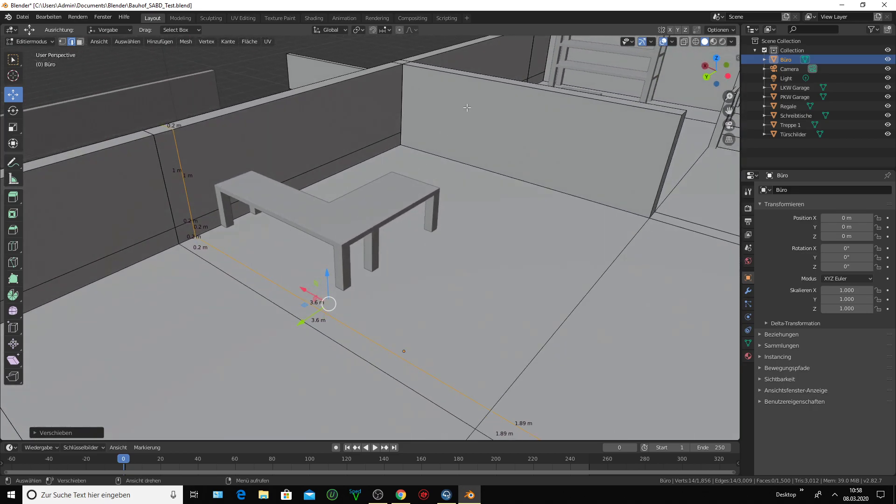
- Extrude the narrow floor strip beside the L-shaped desk into a 1 m high, 3.6 m long wall
left_click(13, 246)
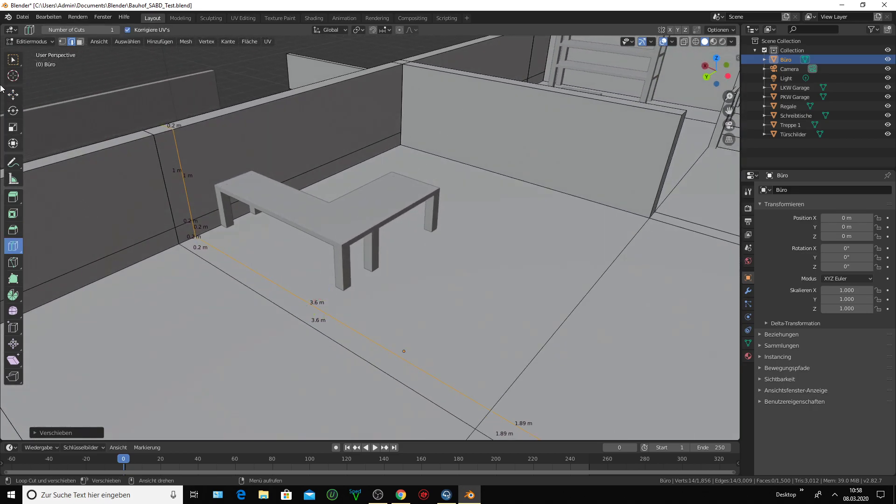
left_click(79, 42)
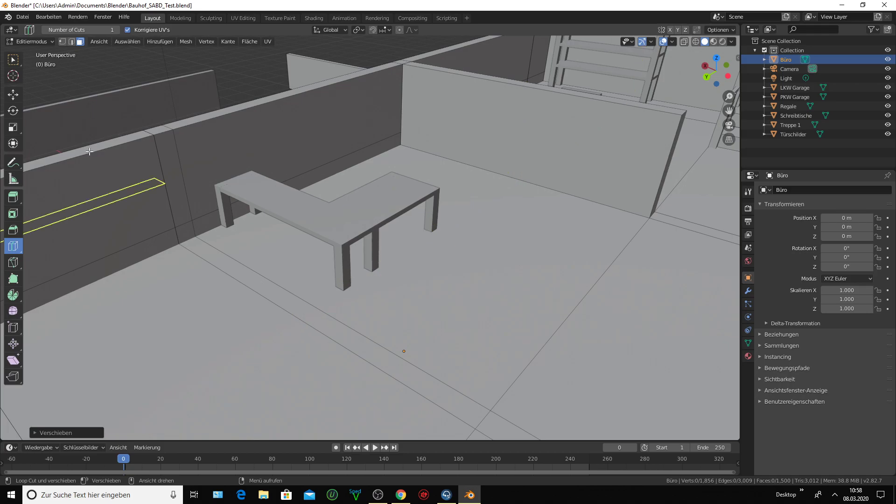
left_click(13, 95)
left_click(232, 265)
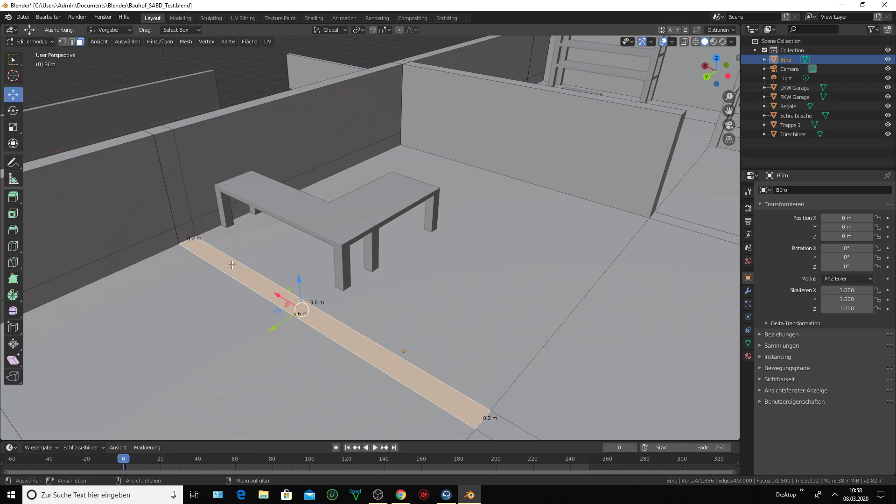
type("e")
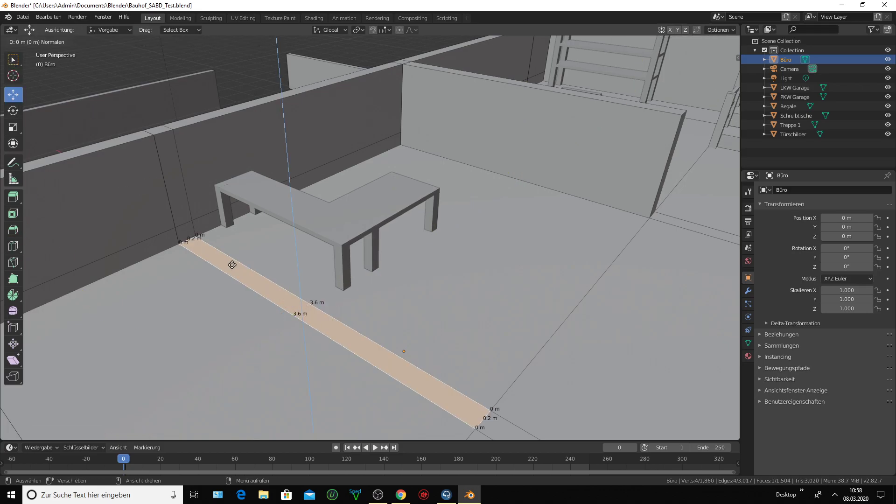
type("1")
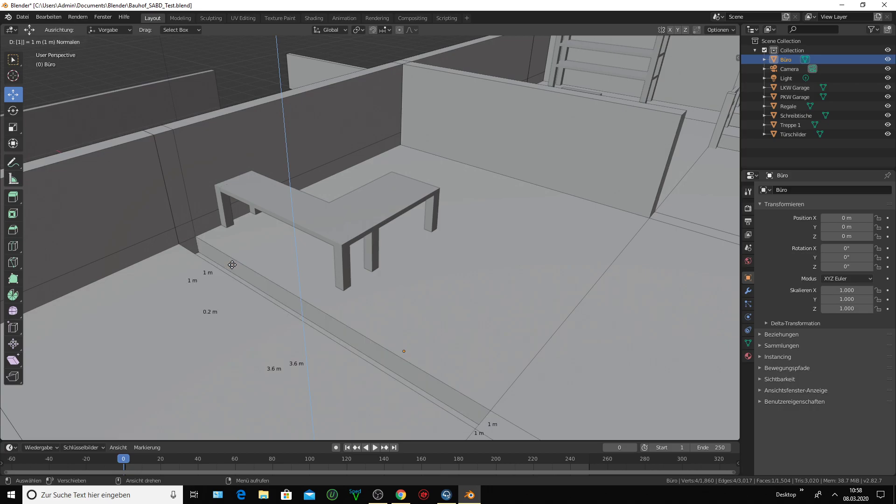
key("BackSpace")
type("-(1")
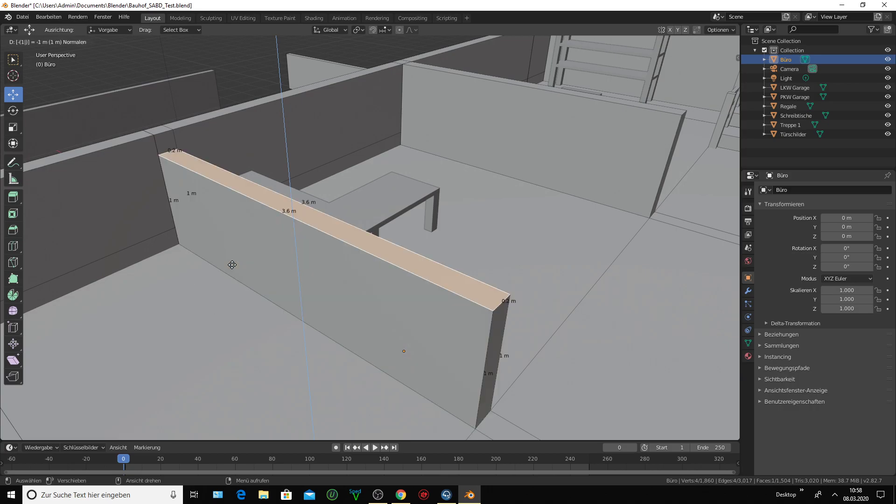
type(".2")
key("Return")
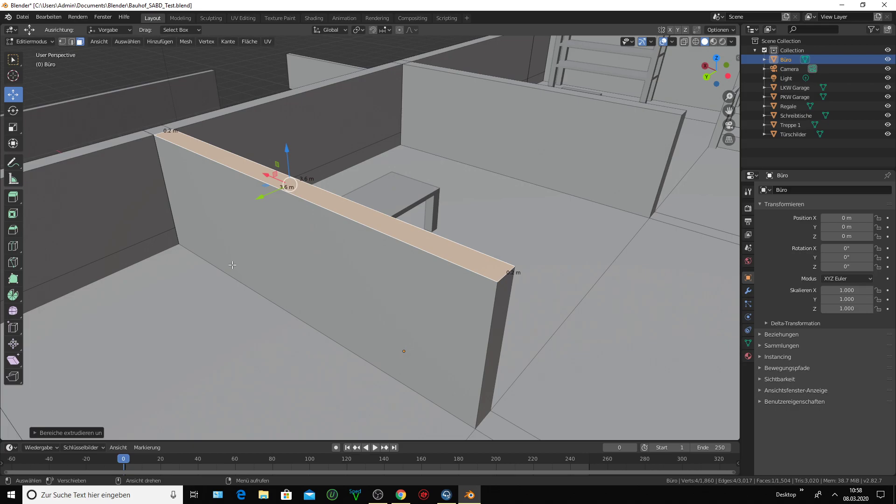
middle_click_drag(311, 265, 372, 253)
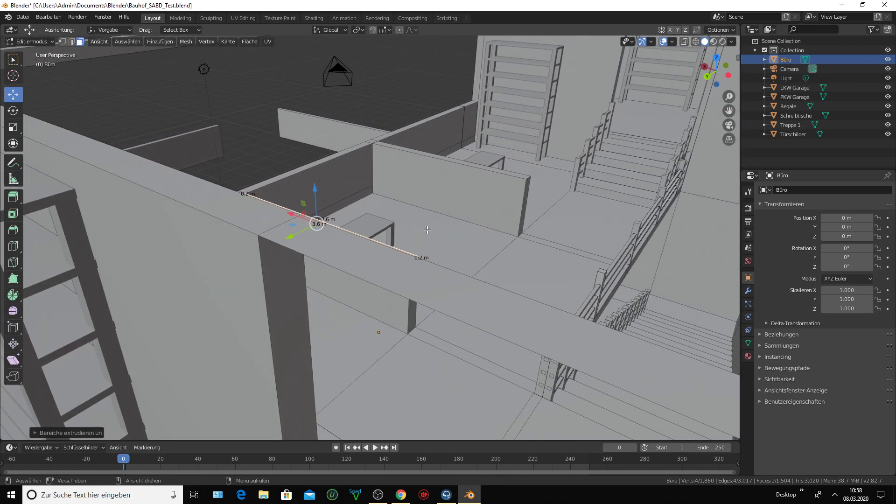
mouse_move(427, 229)
middle_mouse_down()
mouse_move(322, 168)
mouse_move(330, 163)
mouse_move(365, 207)
mouse_move(617, 163)
middle_mouse_up()
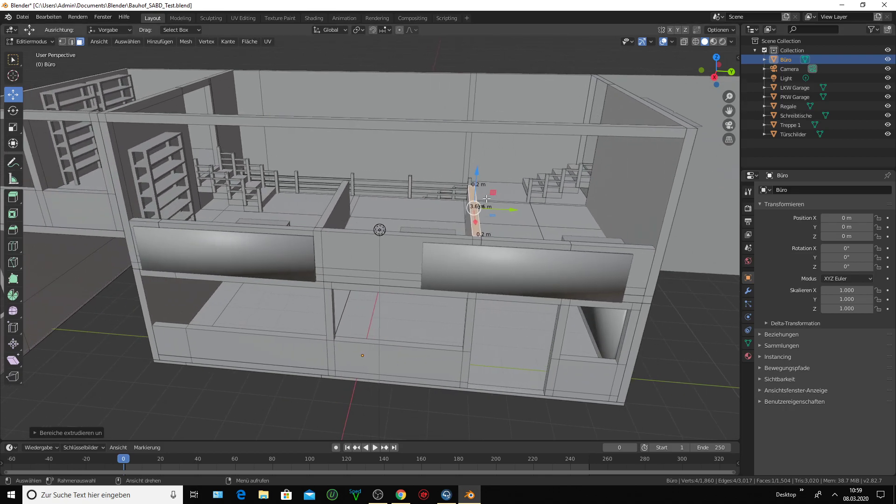
scroll(487, 199, "up", 2)
middle_click_drag(487, 199, 486, 208)
key("ctrl+z")
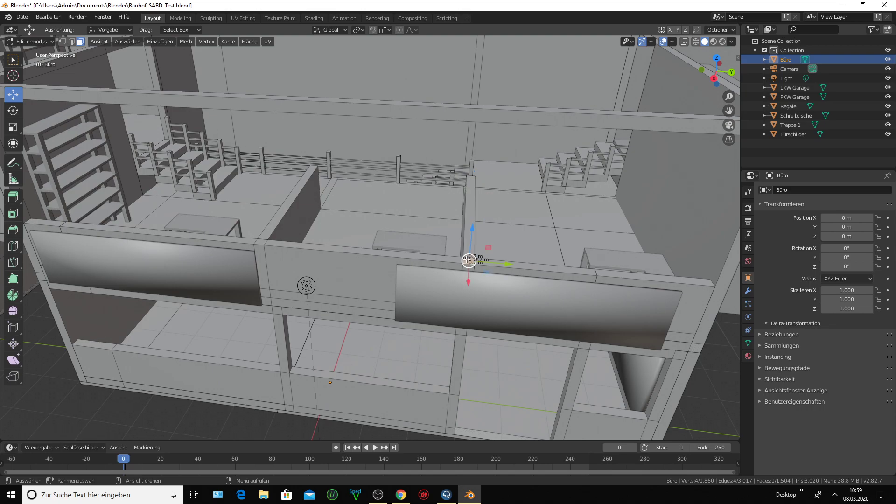
mouse_move(470, 258)
middle_mouse_down()
mouse_move(409, 255)
mouse_move(439, 252)
middle_mouse_up()
- Extrude the selected wall-end face 2.5 m into a pillar reaching the ceiling beam
type("e")
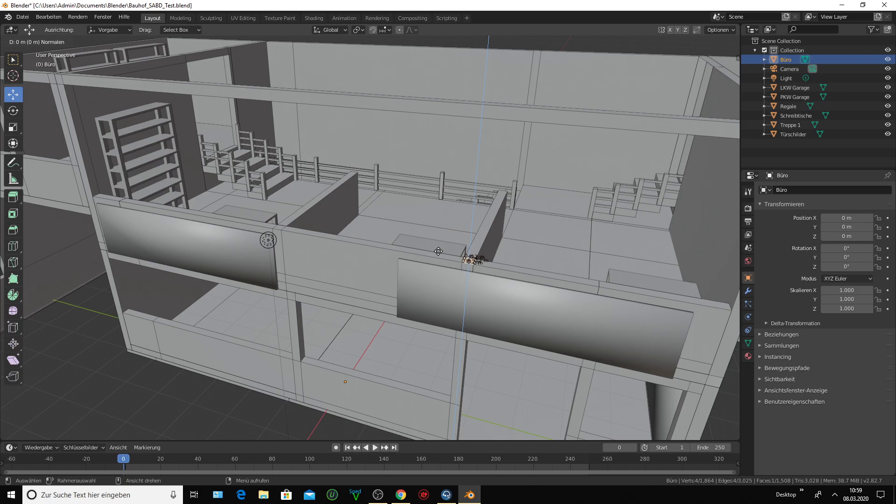
type("-1")
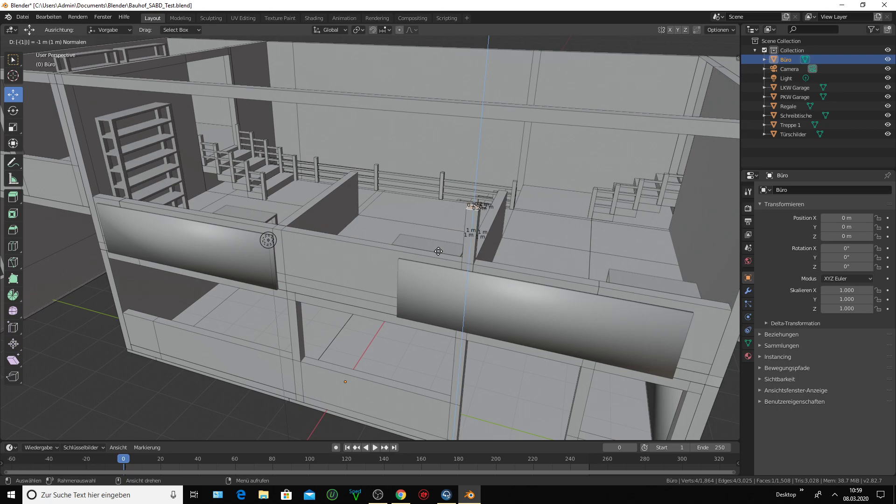
key("BackSpace")
type("2")
key("BackSpace")
type("3")
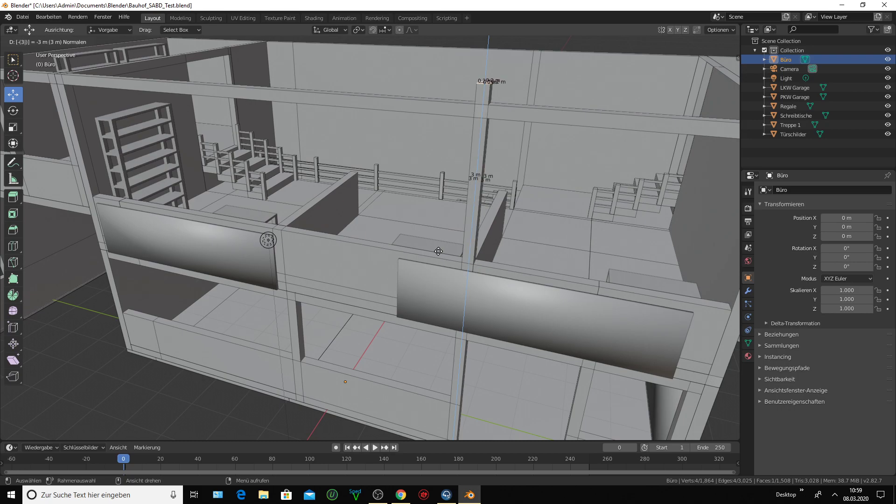
key("BackSpace")
type("2")
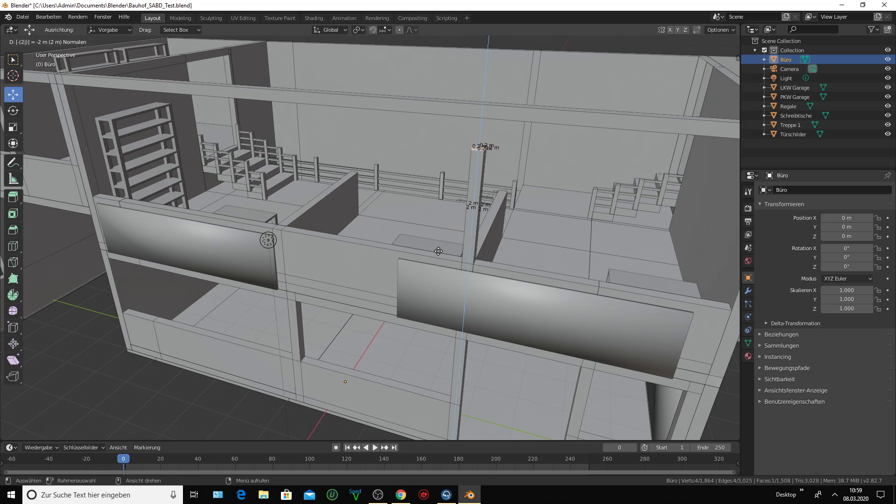
type(".5")
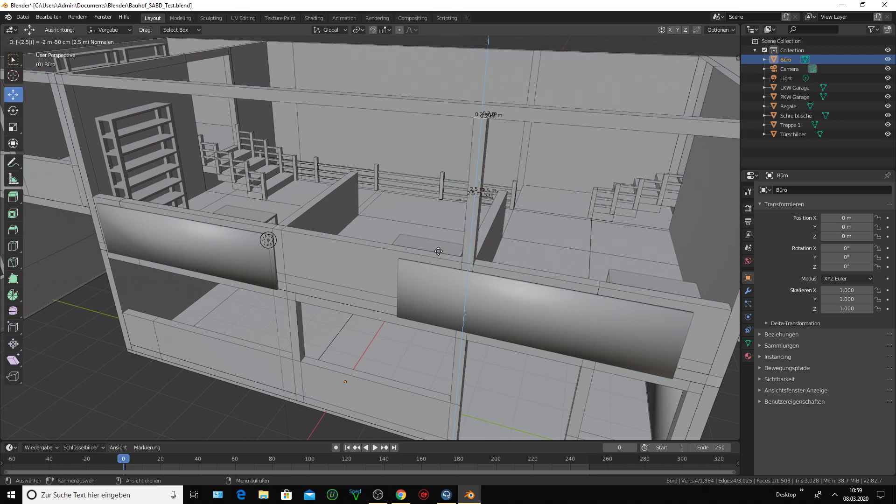
key("Return")
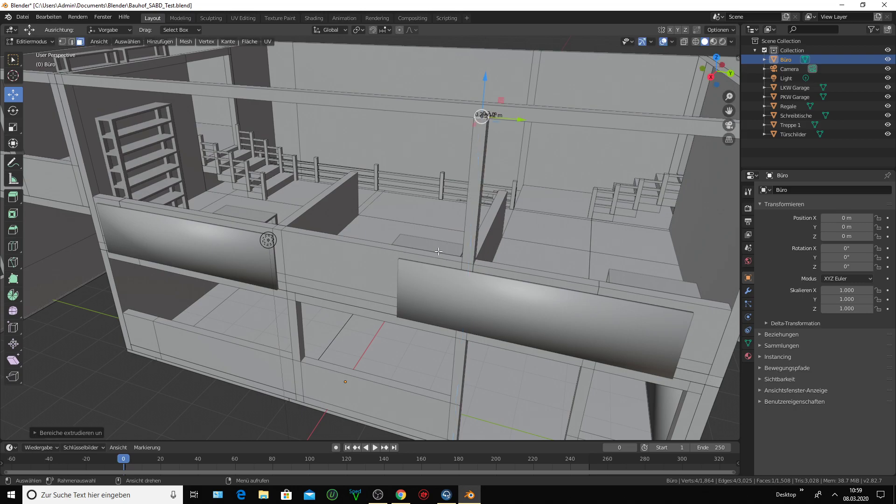
- Orbit and zoom to a closer, more frontal view of the new pillar and building
mouse_move(441, 238)
middle_mouse_down()
mouse_move(517, 195)
mouse_move(494, 216)
middle_mouse_up()
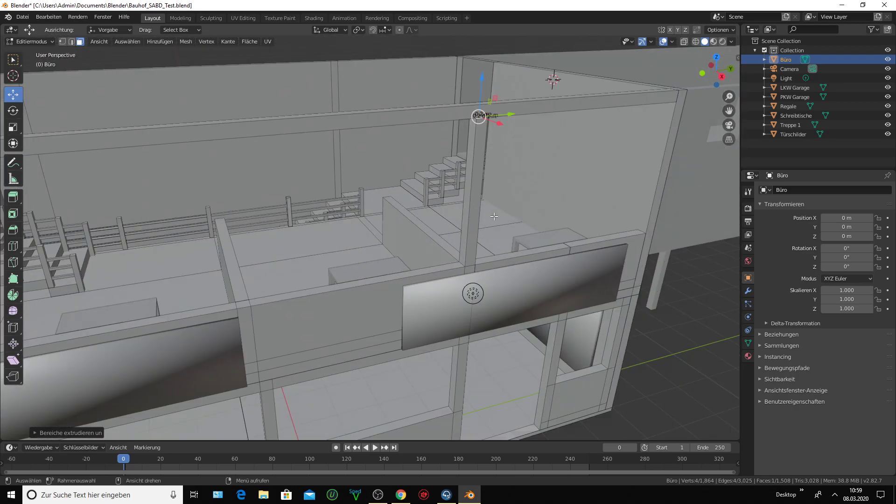
scroll(489, 221, "down", 3)
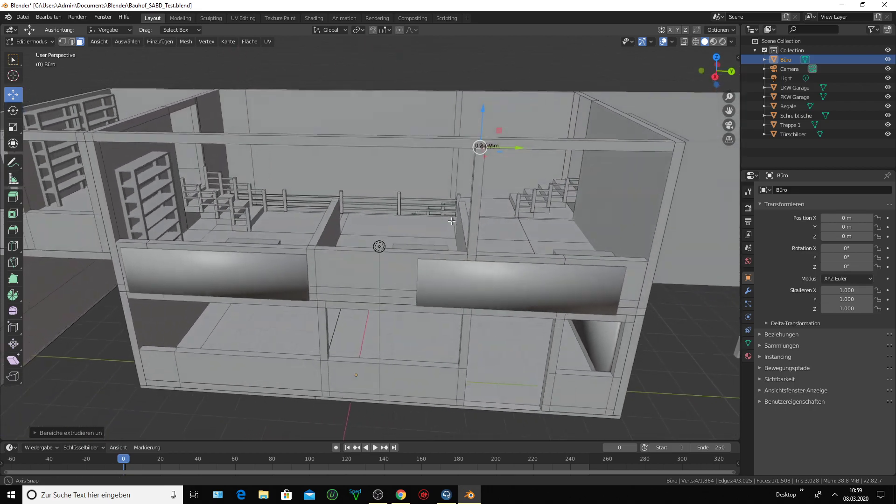
middle_click_drag(489, 220, 550, 223)
middle_click_drag(725, 116, 506, 238)
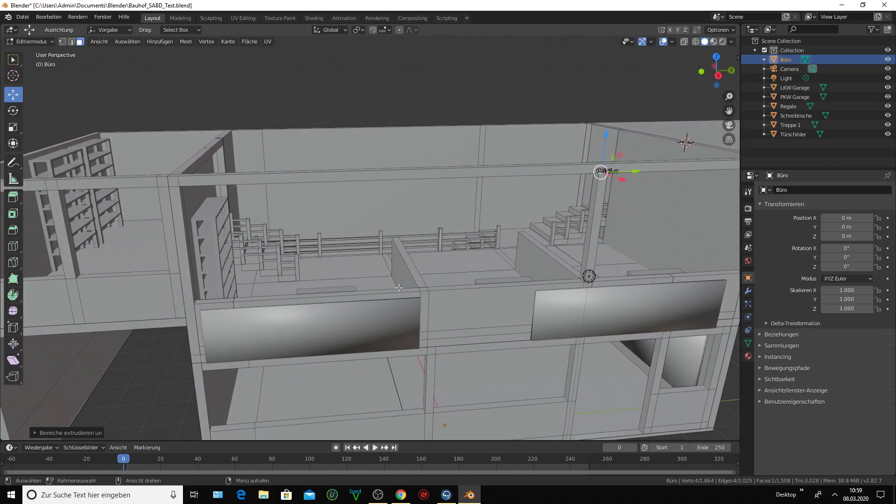
- Extrude the parapet top between the two windows 2.5 m into a second pillar
left_click(427, 289)
middle_click_drag(428, 290, 490, 307)
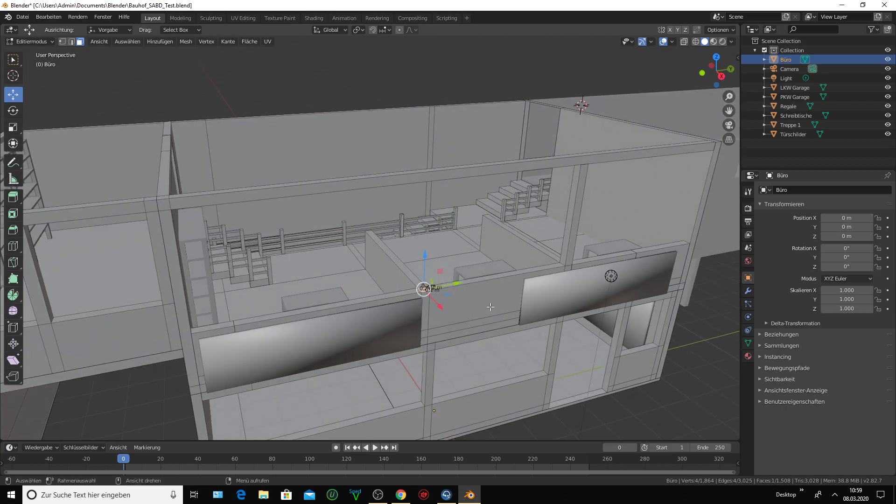
type("e")
type("-2")
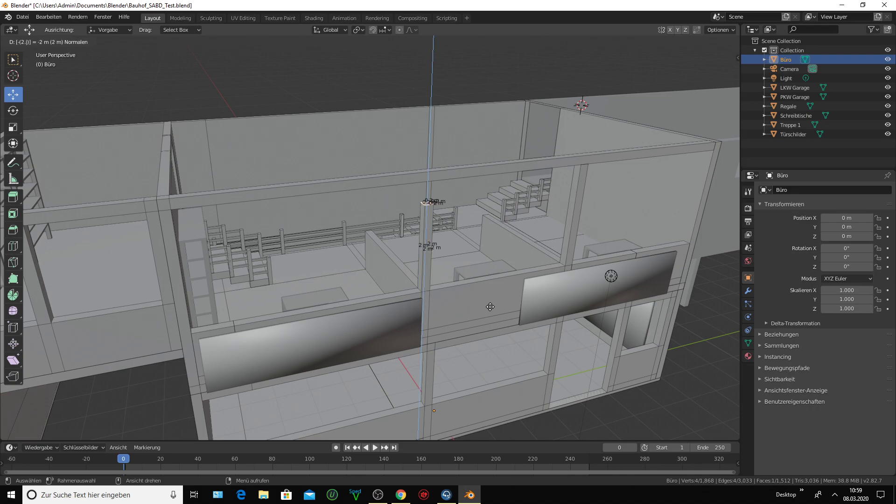
type(".5")
key("Return")
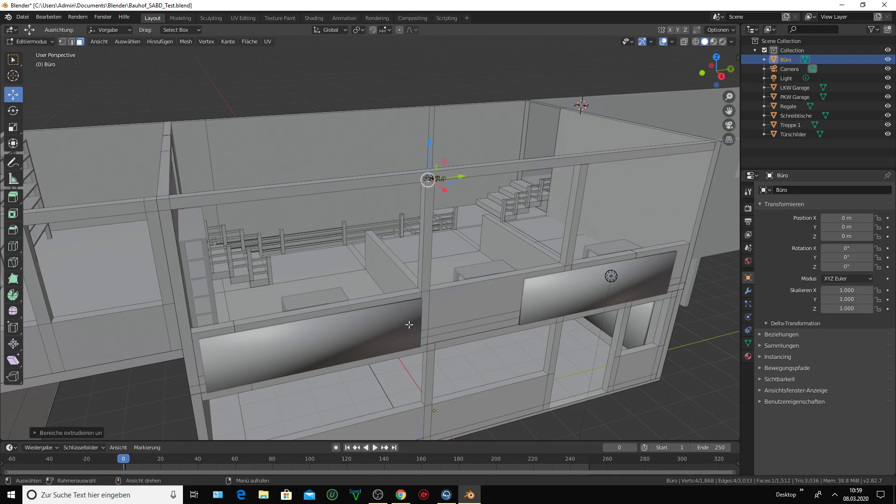
- Orbit, pan and zoom to check the new pillar from several angles
middle_click_drag(409, 322, 384, 318)
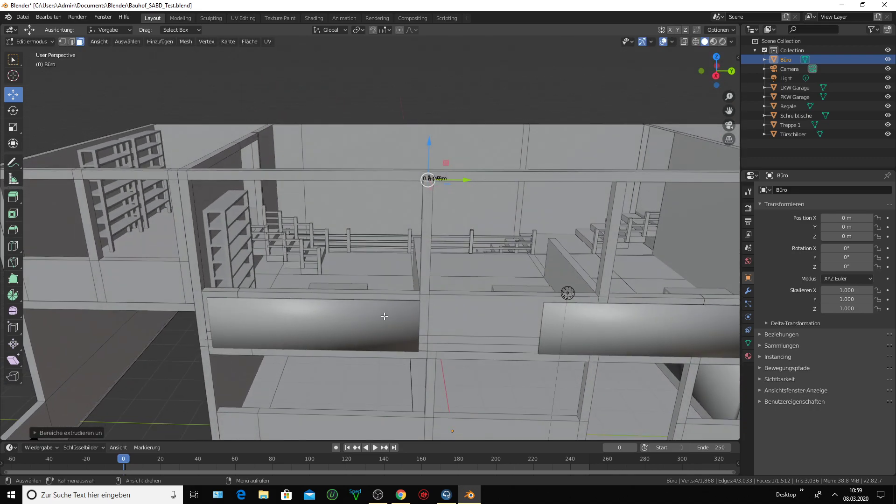
middle_click_drag(303, 300, 307, 304)
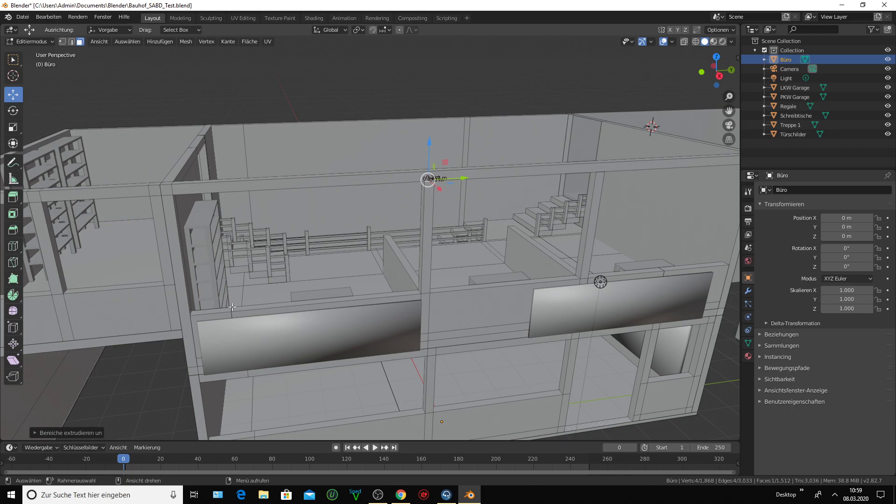
middle_click_drag(251, 282, 252, 280)
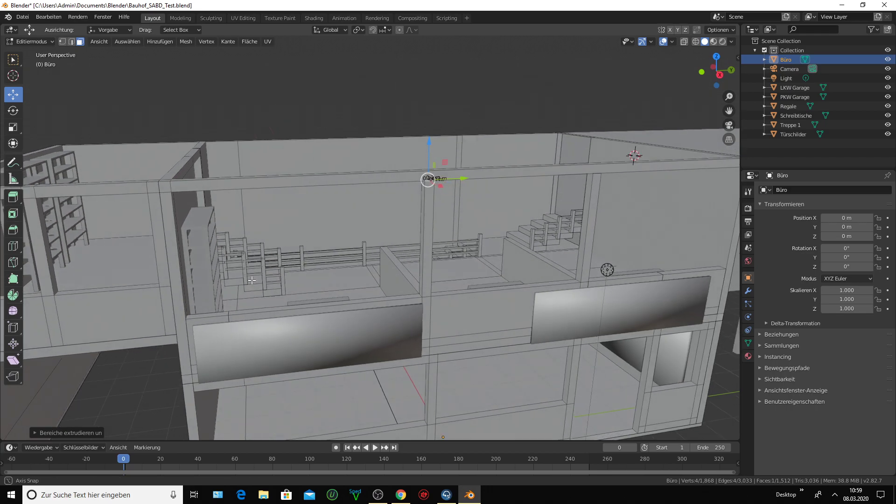
left_click_drag(730, 114, 730, 82)
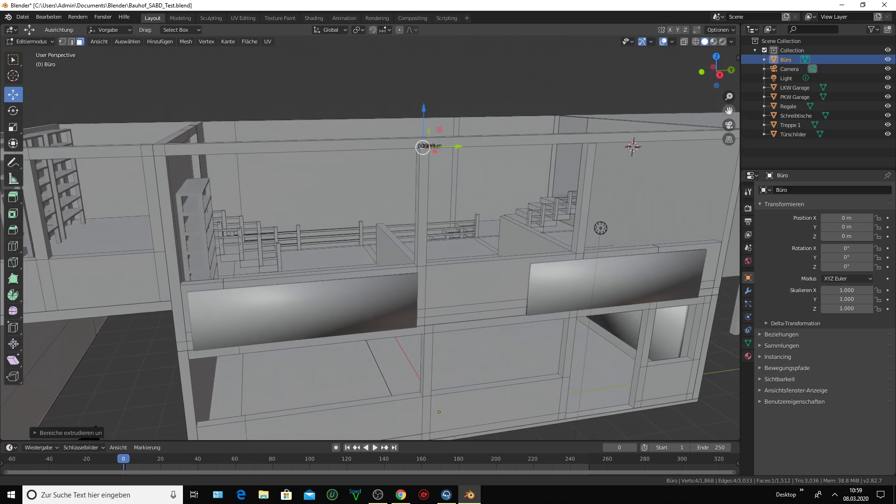
scroll(368, 280, "up", 2)
scroll(368, 280, "down", 2)
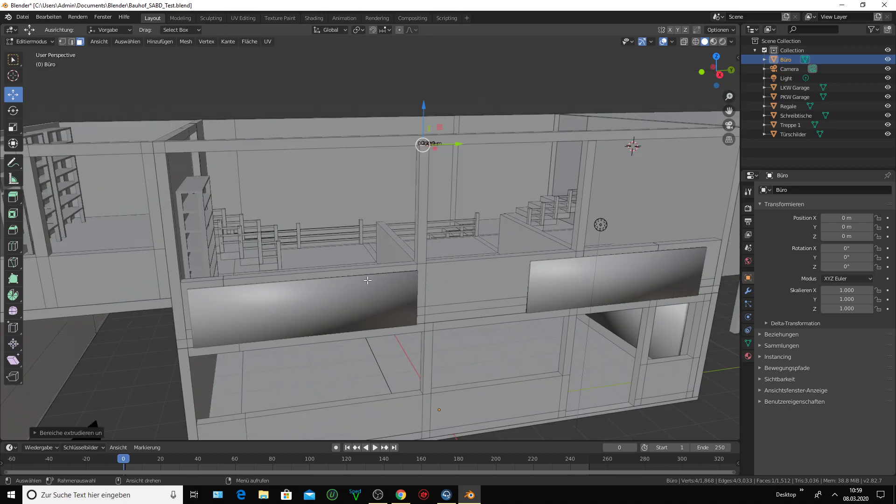
mouse_move(368, 280)
middle_mouse_down()
mouse_move(385, 286)
mouse_move(374, 281)
middle_mouse_up()
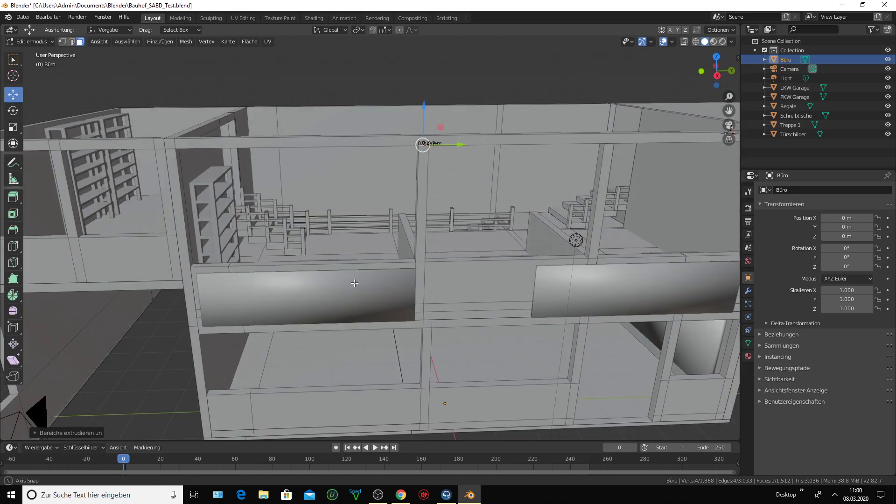
- Add a loop cut across the front parapet and slide it toward the parapet's left end
scroll(373, 281, "up", 3)
scroll(373, 280, "up", 1)
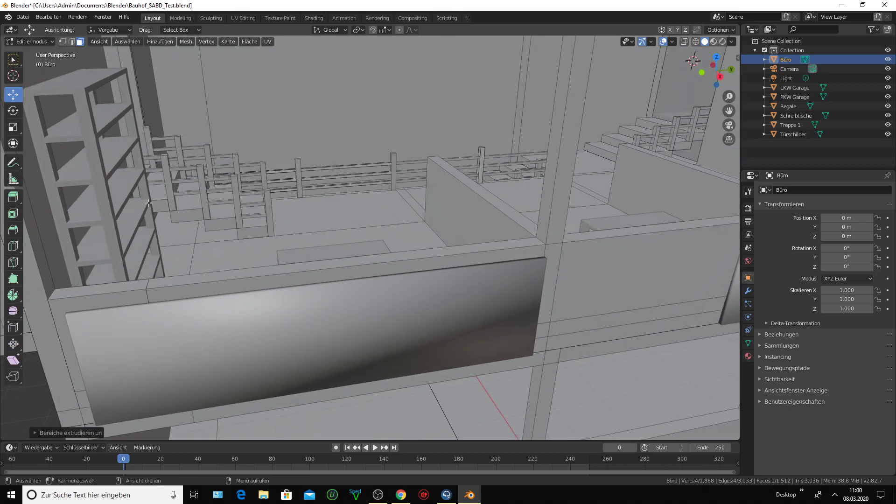
left_click(13, 246)
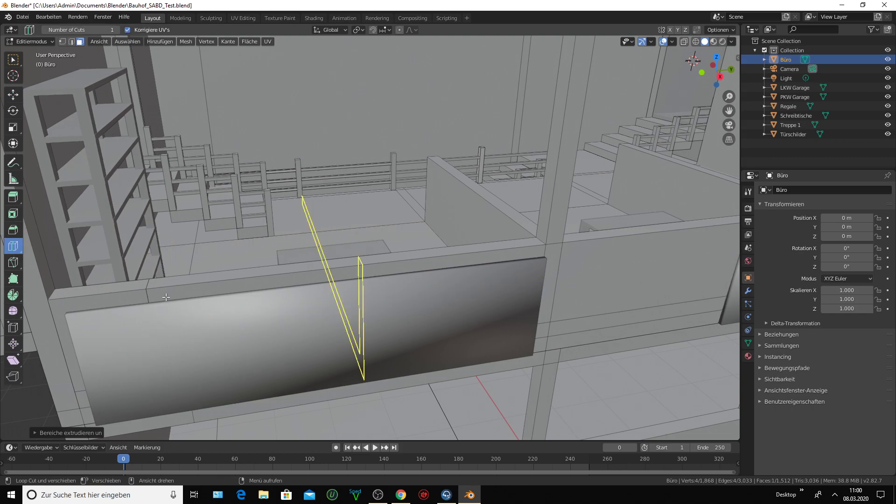
left_click(166, 296)
key("shift+space")
key("g")
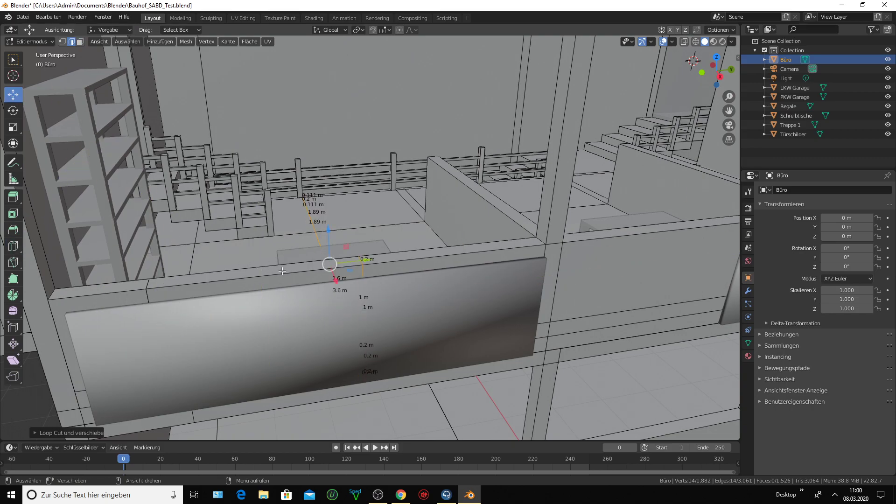
left_click_drag(343, 263, 213, 291)
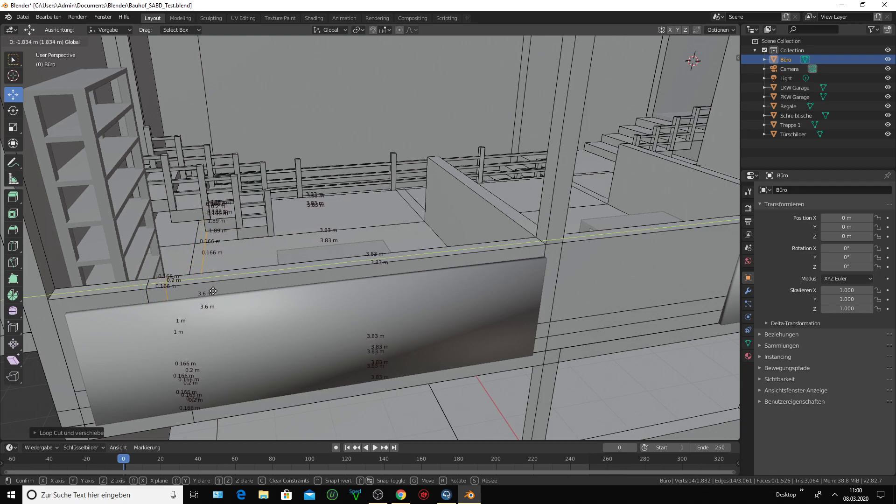
left_click_drag(213, 291, 217, 290)
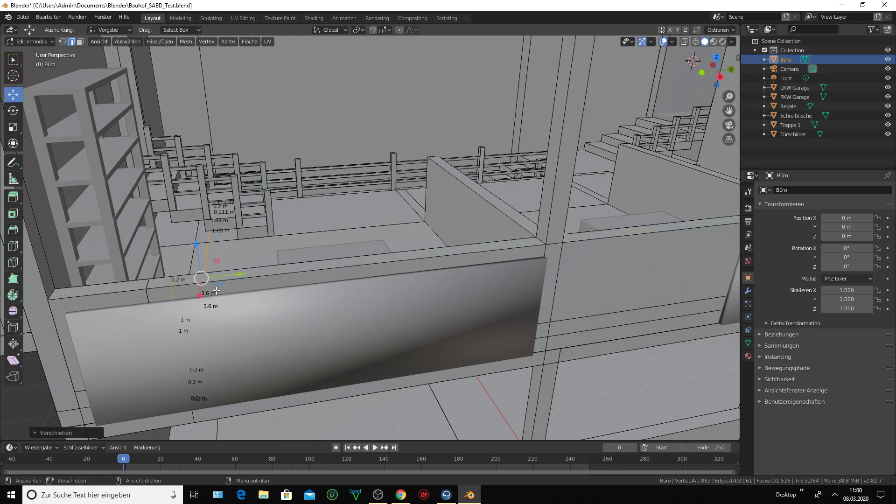
- Shift the loop -0.009 along Y and select the small square face on the parapet top
key("g")
key("y")
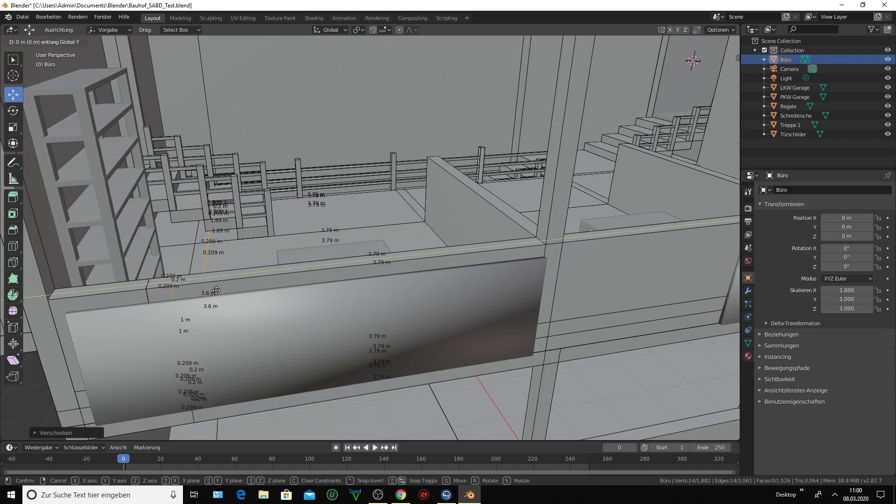
type("-(0.00")
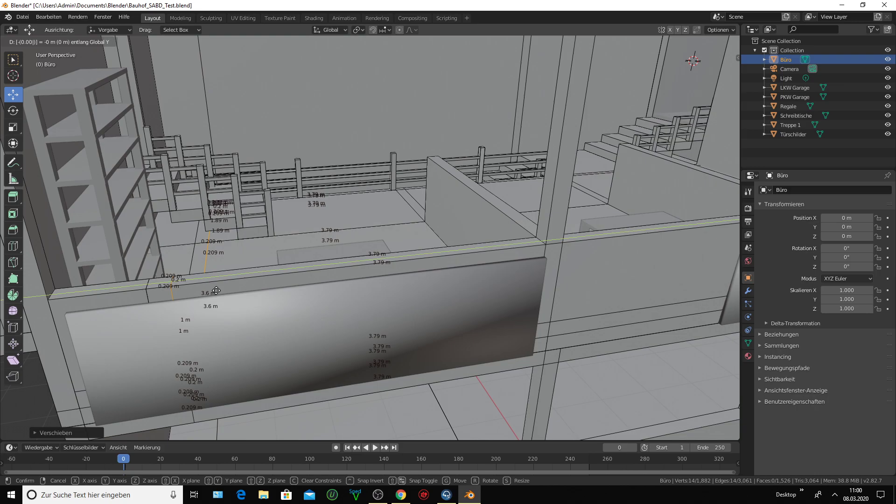
type("9")
key("Return")
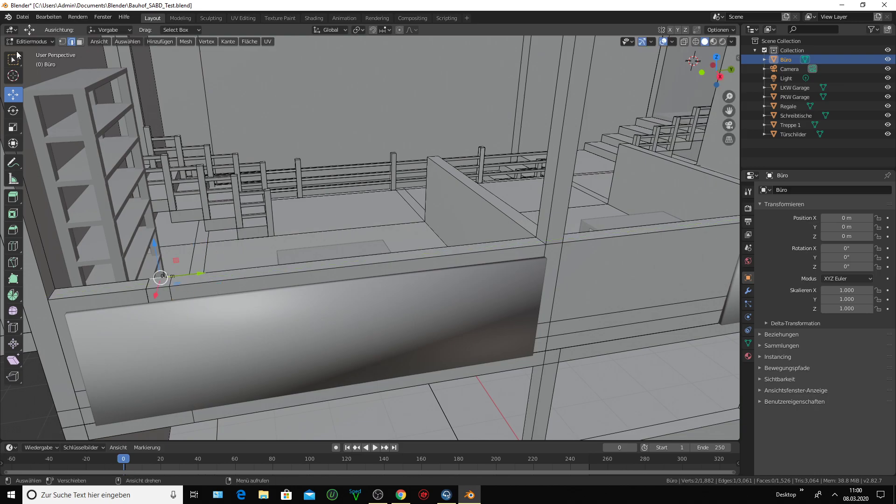
left_click(80, 42)
left_click(159, 286)
scroll(267, 278, "down", 3)
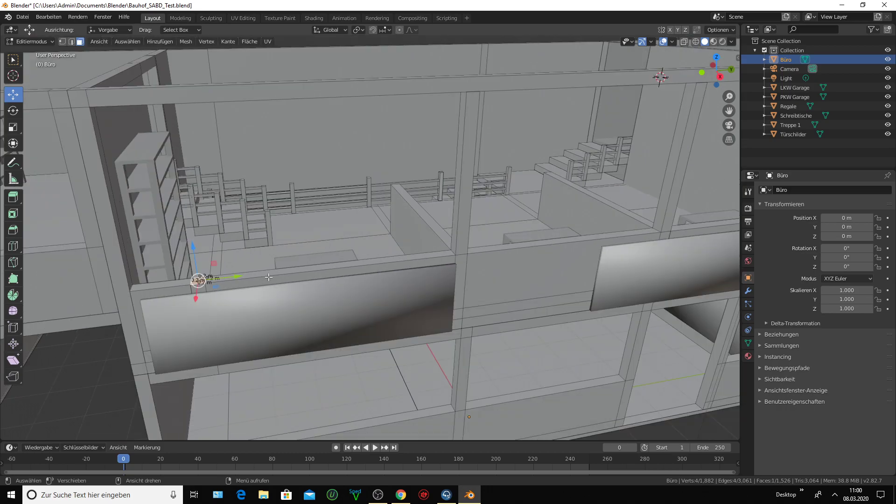
scroll(269, 276, "down", 1)
key("KP_8")
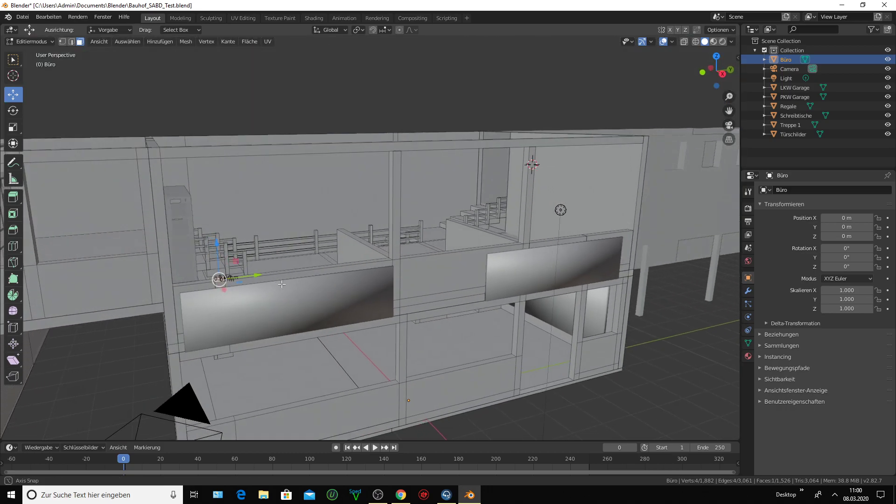
middle_click_drag(269, 277, 276, 283)
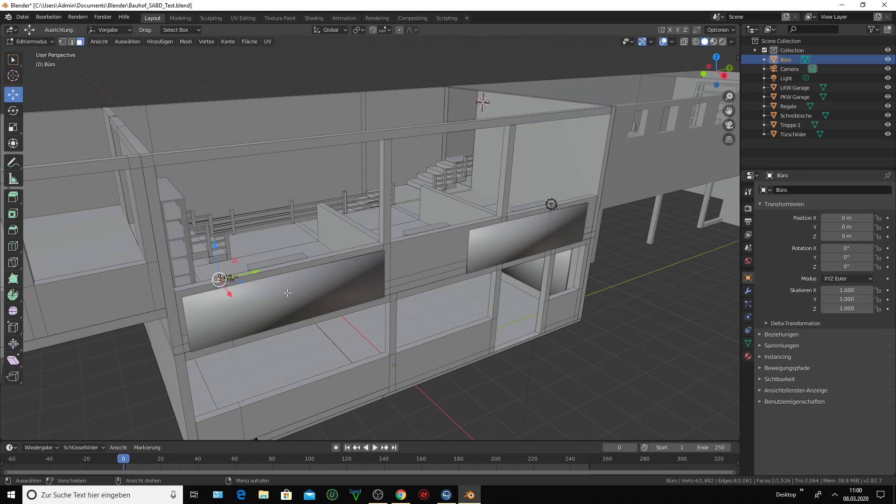
scroll(276, 284, "up", 3)
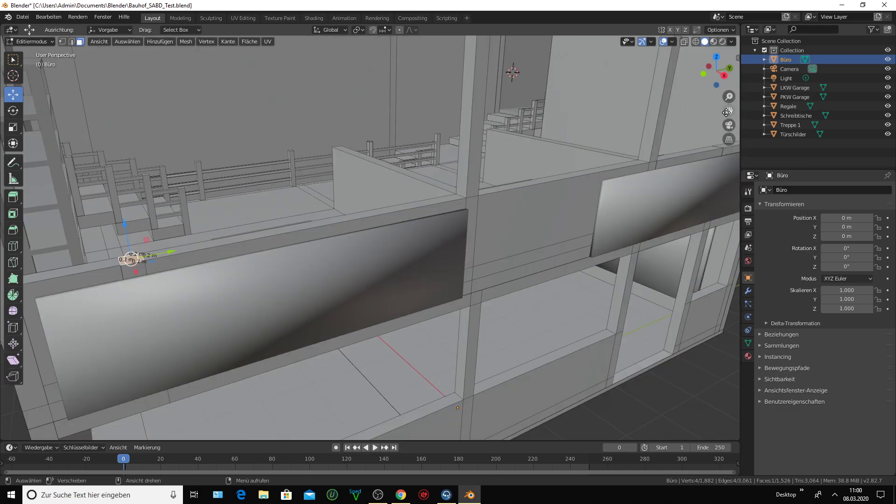
left_click_drag(729, 111, 578, 161)
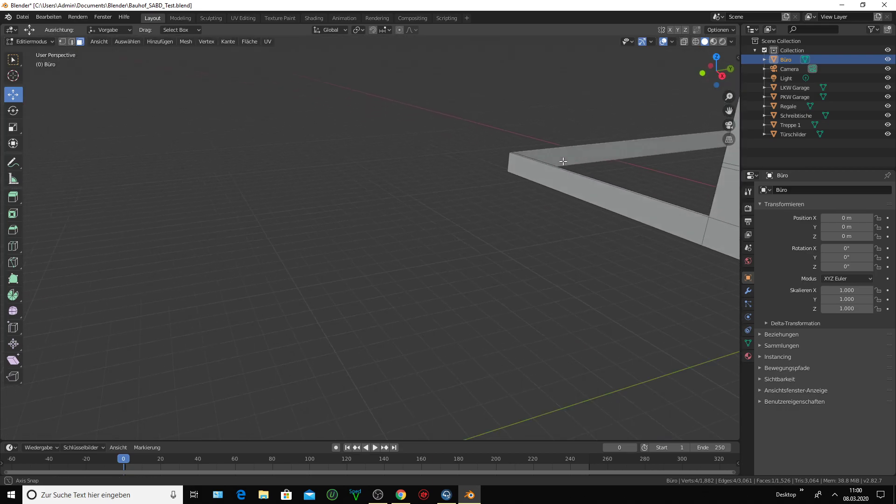
middle_click_drag(578, 161, 607, 168)
left_click_drag(729, 111, 616, 186)
middle_click_drag(513, 187, 532, 158)
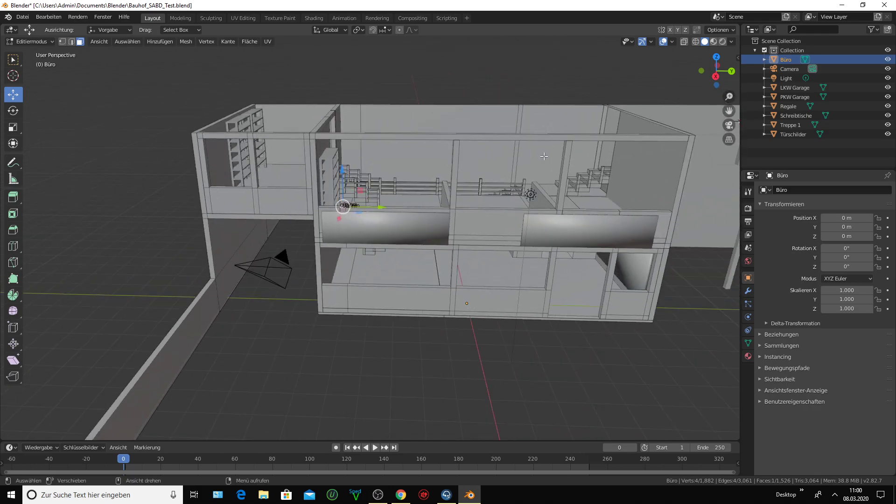
scroll(532, 159, "up", 3)
middle_click_drag(444, 156, 494, 166)
middle_click_drag(474, 170, 481, 171)
scroll(404, 192, "up", 2)
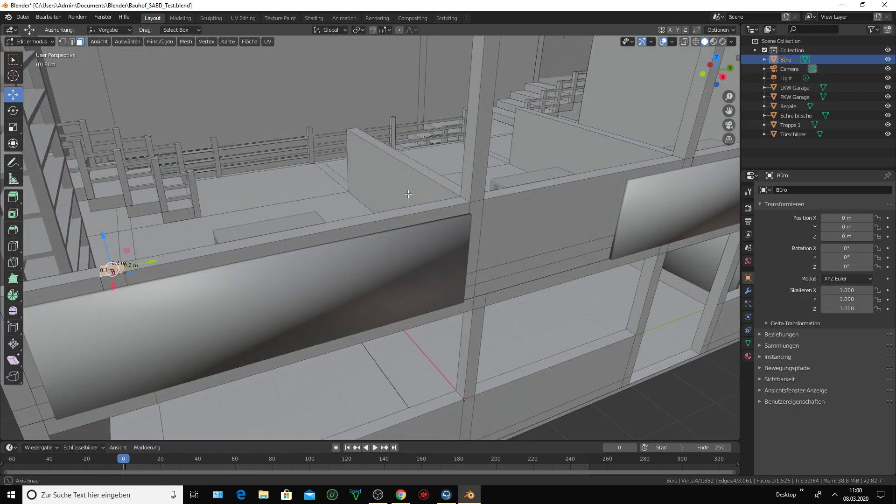
scroll(404, 192, "up", 1)
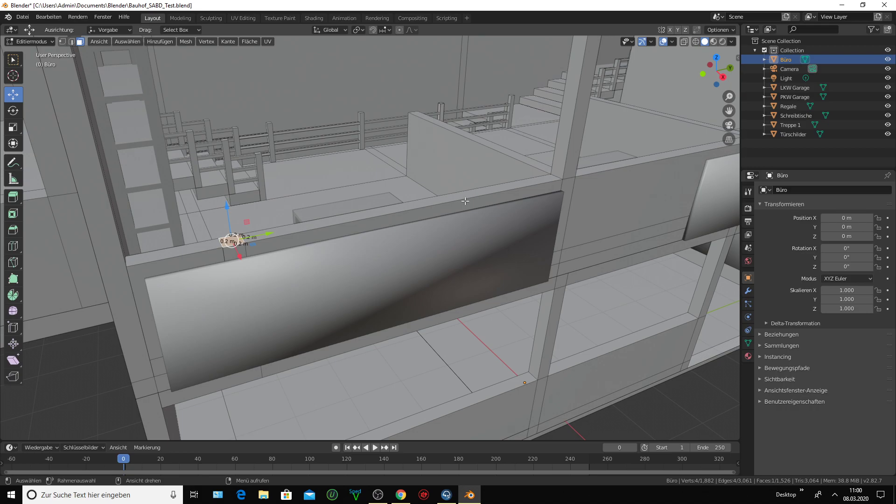
- Extrude the parapet's small square face 2.5 m into a slim pillar reaching the beam
key("e")
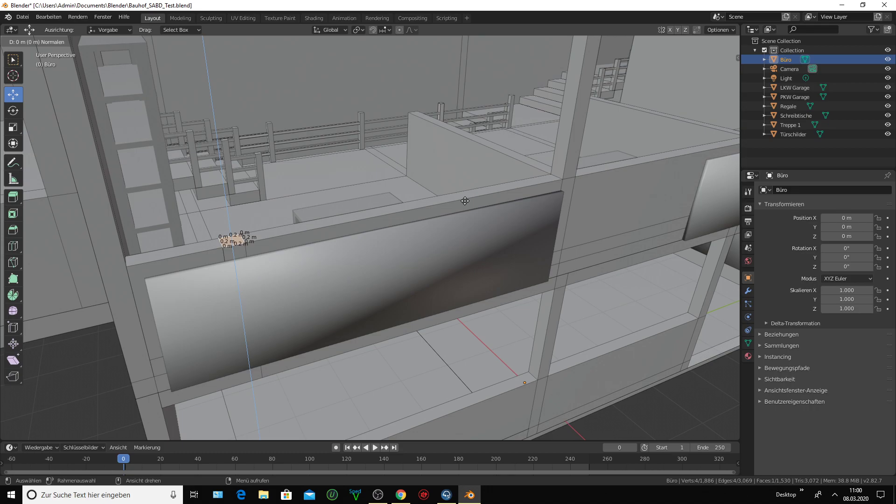
type("-(2.")
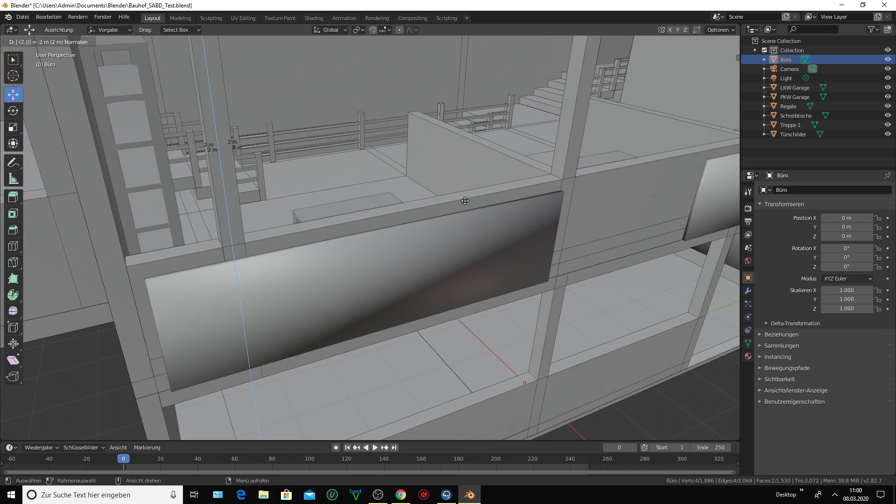
type("5")
key("Return")
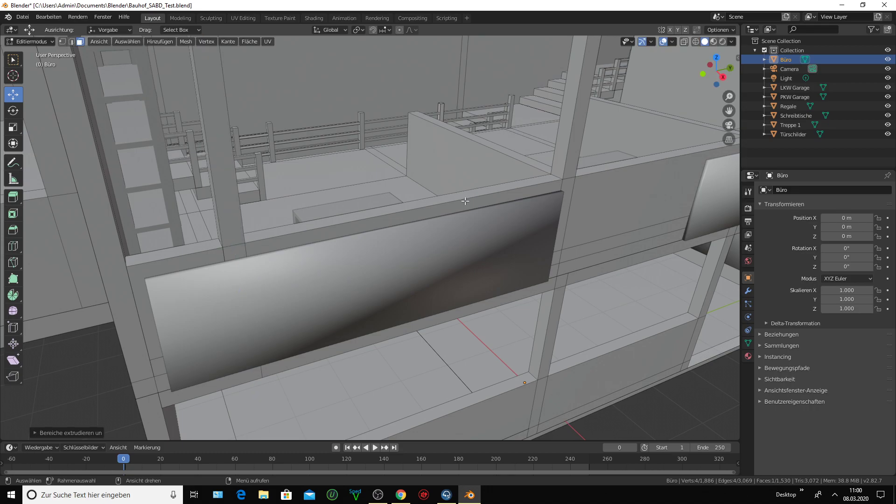
scroll(465, 201, "down", 5)
scroll(437, 196, "up", 1)
scroll(437, 196, "up", 2)
scroll(437, 196, "up", 1)
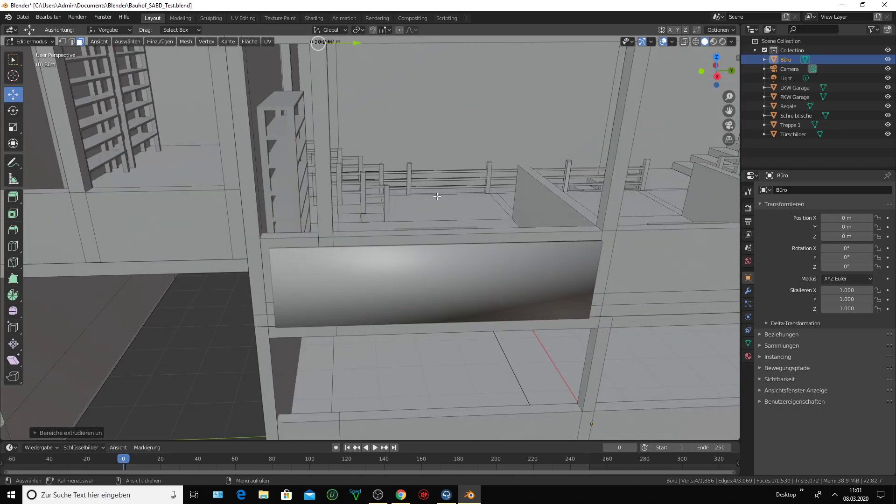
mouse_move(436, 196)
middle_mouse_down()
mouse_move(411, 196)
mouse_move(429, 188)
middle_mouse_up()
scroll(412, 197, "down", 1)
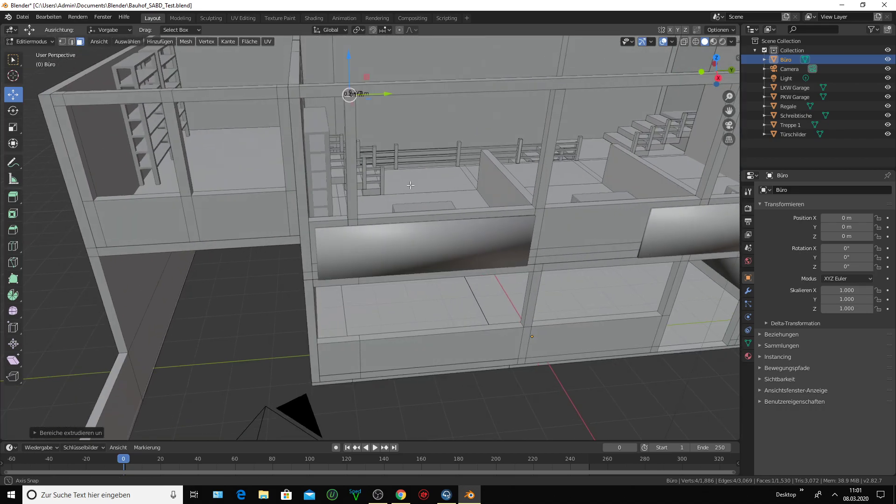
scroll(428, 187, "down", 2)
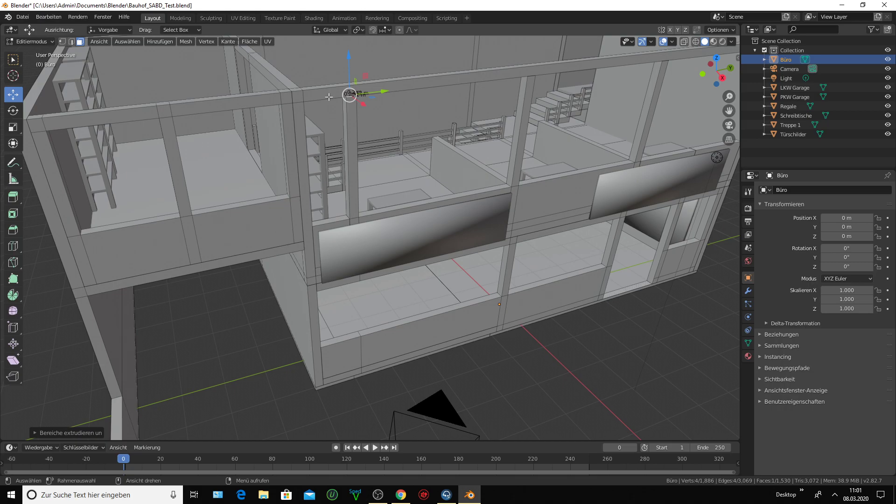
- In Edge select mode, pick a top-beam edge and the new pillar's vertical edge
left_click(71, 42)
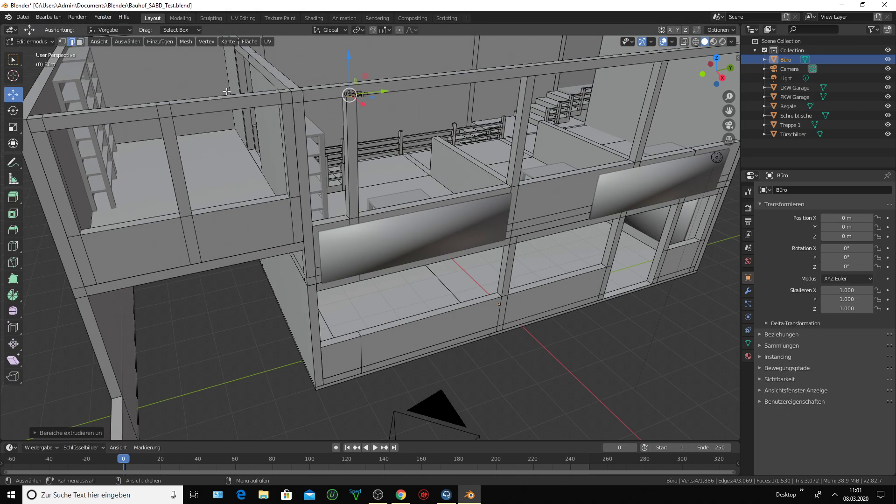
left_click(329, 99)
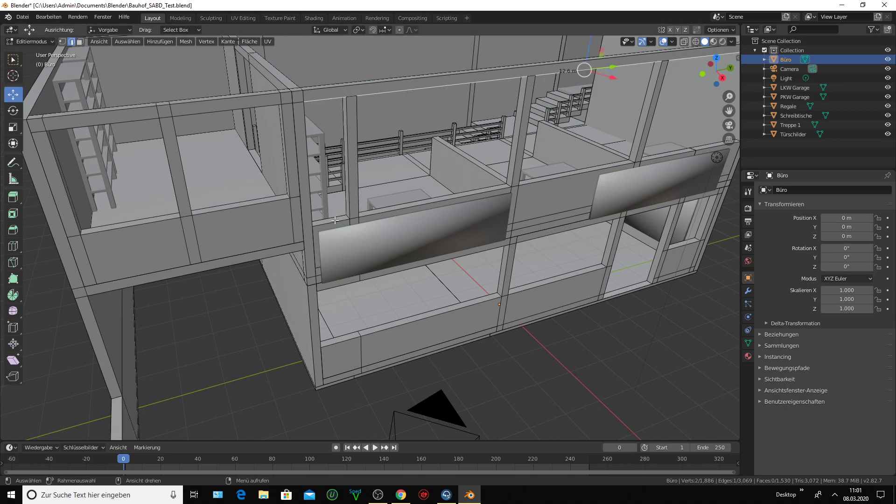
middle_click_drag(349, 161, 309, 159)
left_click(354, 161)
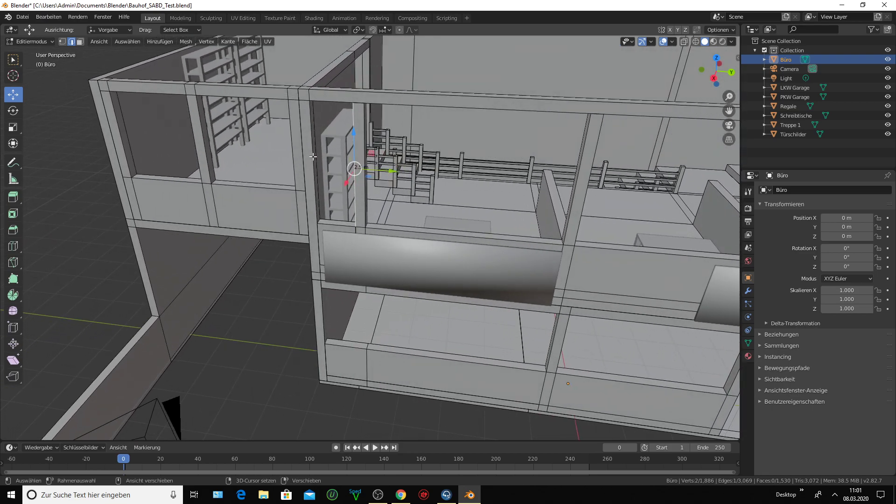
- Fill a face between the new pillar and the neighbouring post's vertical edges
left_click(313, 156, "shift")
key("f")
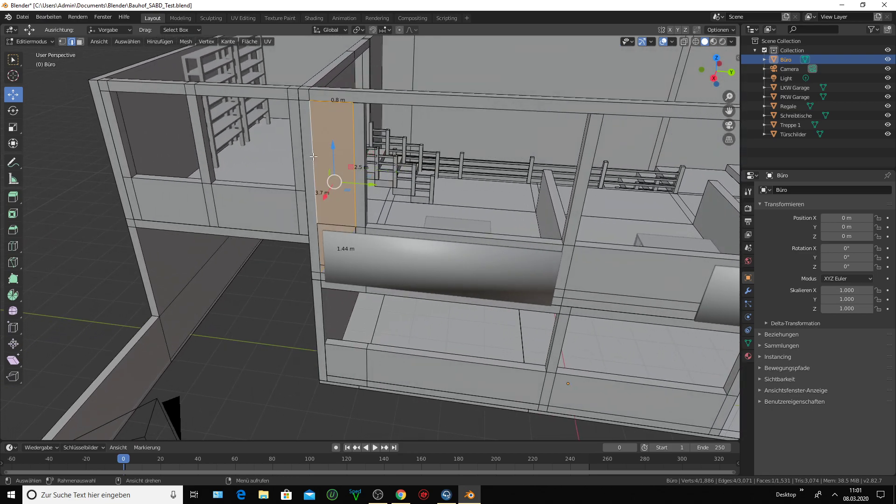
middle_click_drag(335, 154, 203, 157)
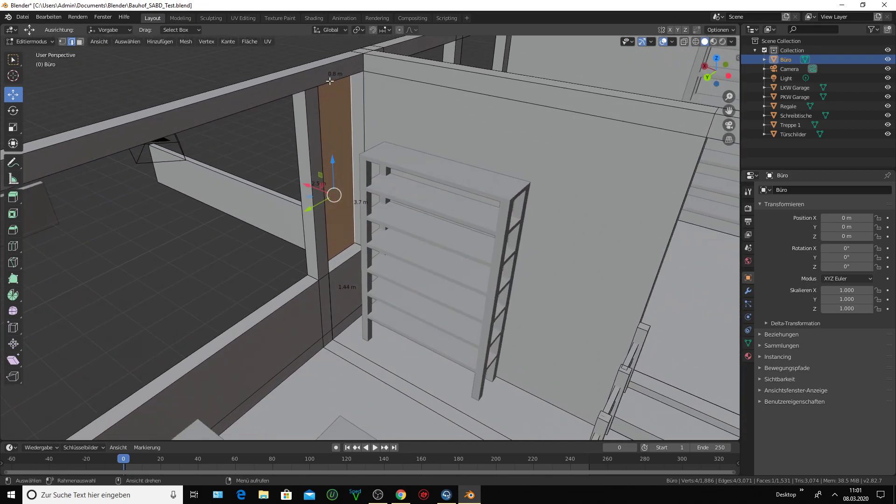
- Fill a second wall face between the doorway post and another vertical edge, then review it
left_click(330, 86)
left_click(322, 124)
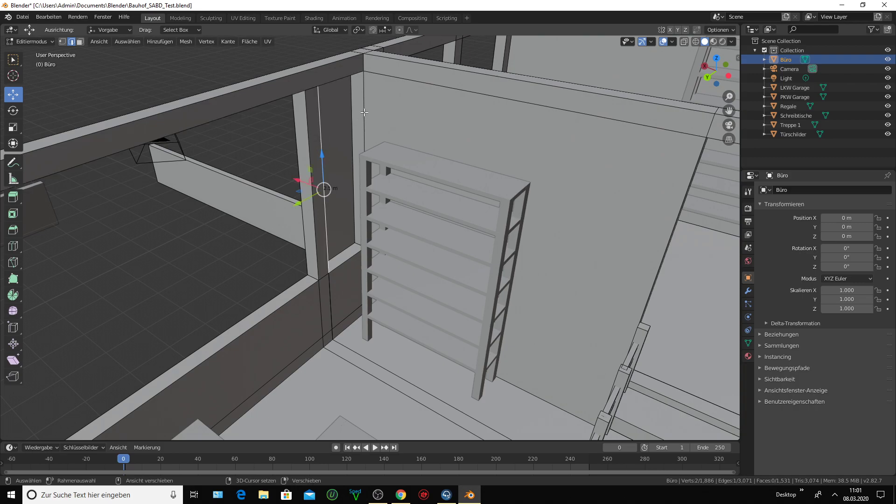
left_click(364, 112, "shift")
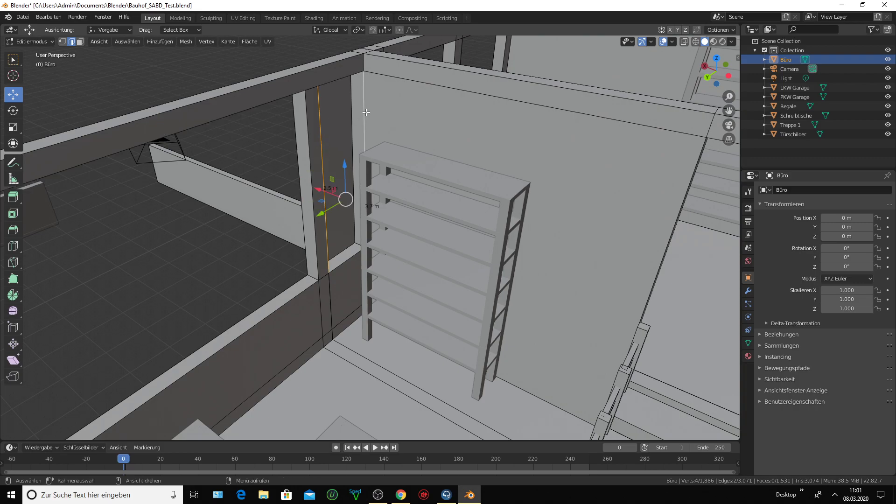
key("f")
mouse_move(361, 137)
middle_mouse_down()
mouse_move(379, 135)
mouse_move(345, 143)
middle_mouse_up()
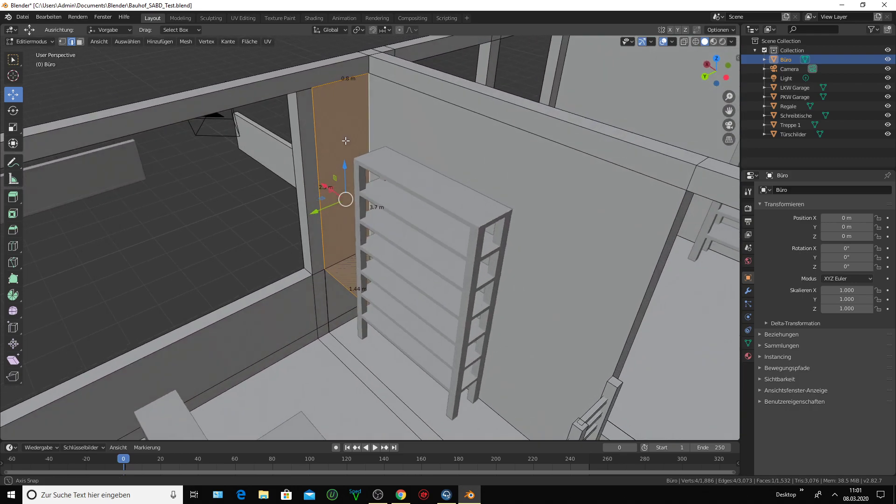
scroll(346, 143, "up", 2)
scroll(346, 154, "up", 2)
scroll(346, 154, "down", 2)
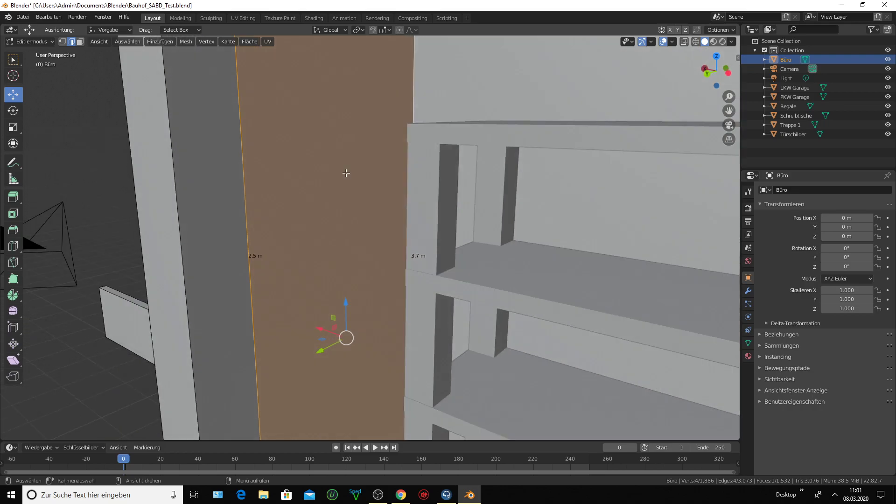
scroll(346, 170, "down", 4)
middle_click_drag(341, 195, 485, 194)
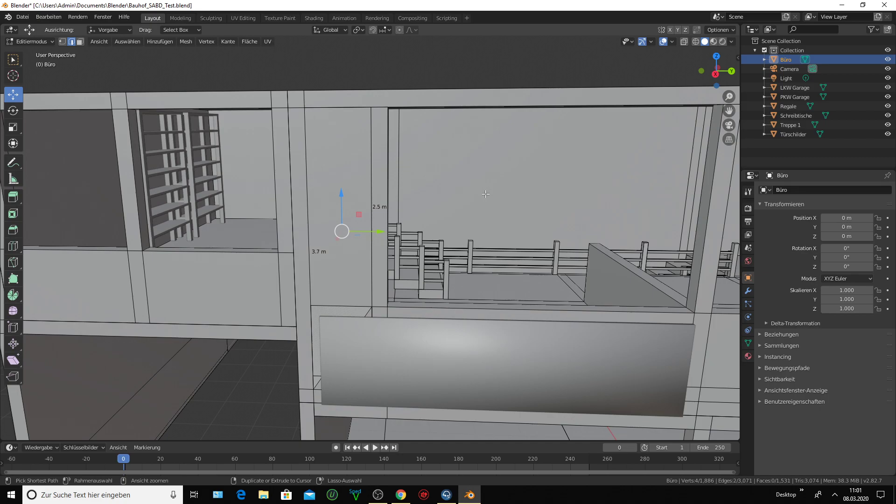
key("ctrl+z")
key("ctrl+z")
key("ctrl+z")
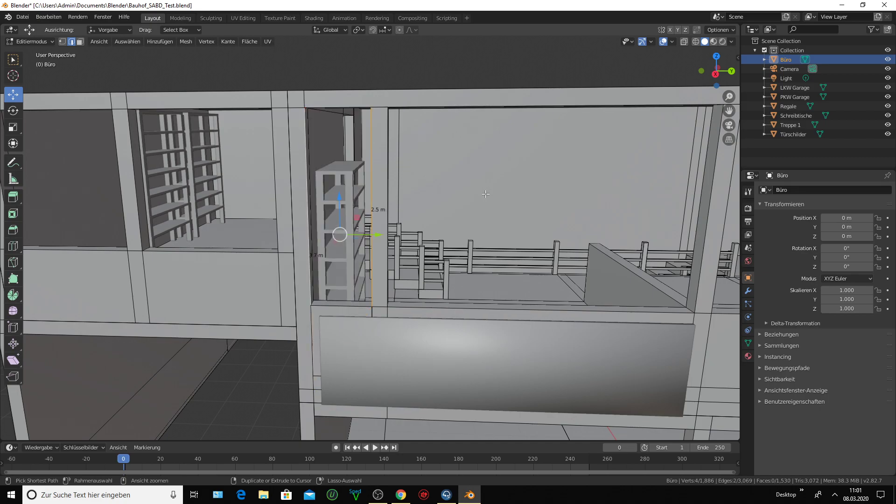
middle_click_drag(485, 194, 476, 252)
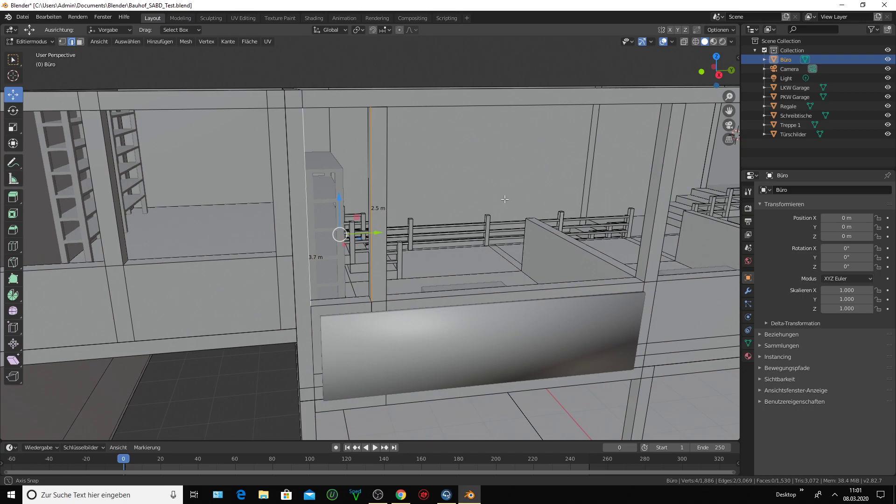
scroll(416, 276, "up", 2)
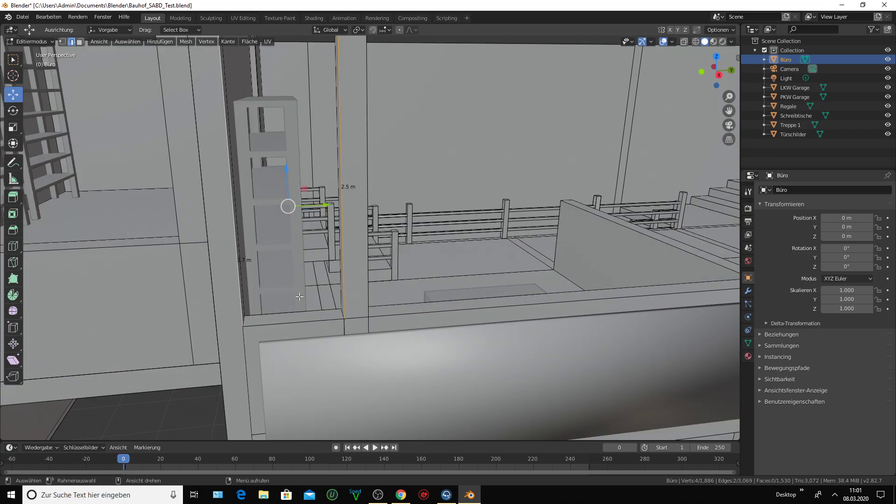
mouse_move(300, 297)
middle_mouse_down()
mouse_move(273, 299)
mouse_move(335, 302)
mouse_move(324, 303)
mouse_move(278, 268)
middle_mouse_up()
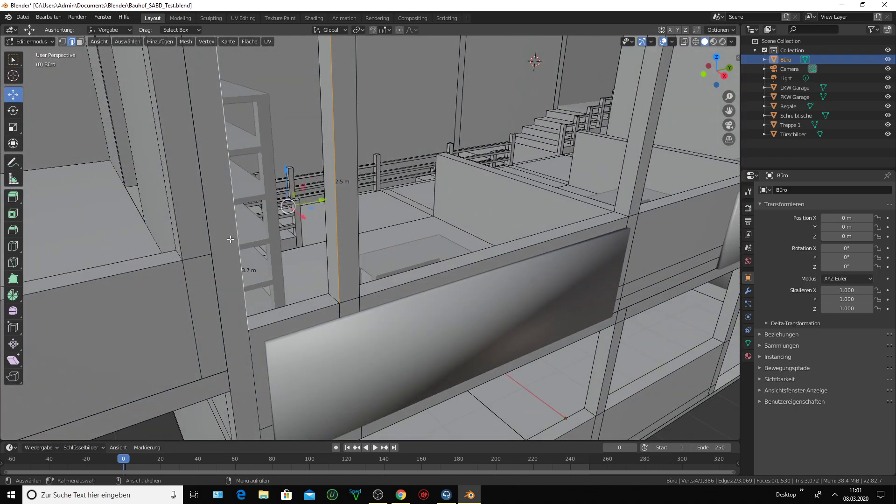
left_click(324, 141)
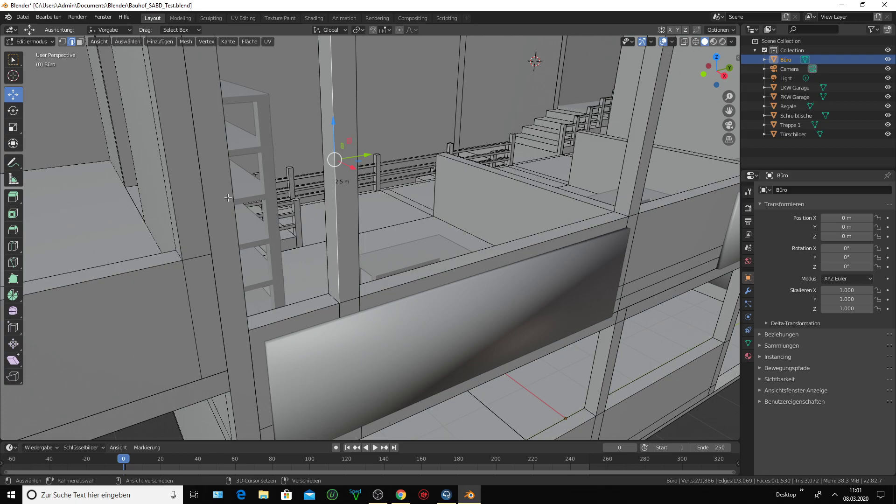
middle_click_drag(228, 197, 265, 210)
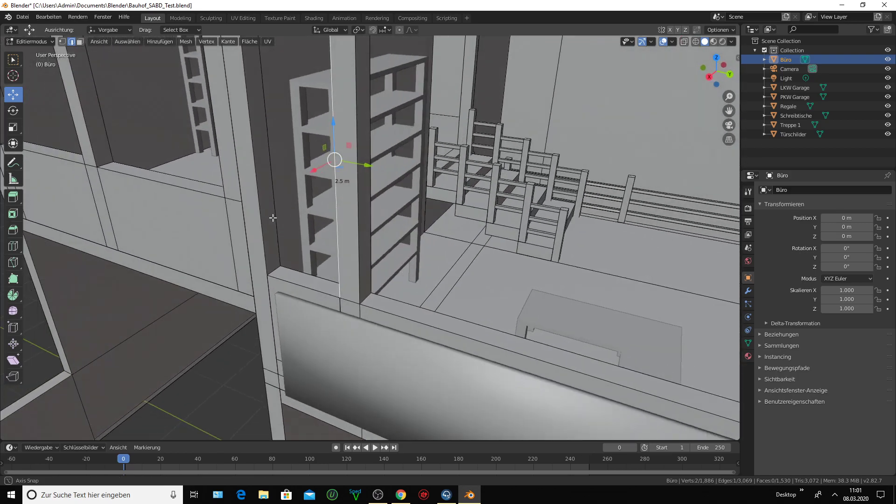
left_click(262, 207, "shift")
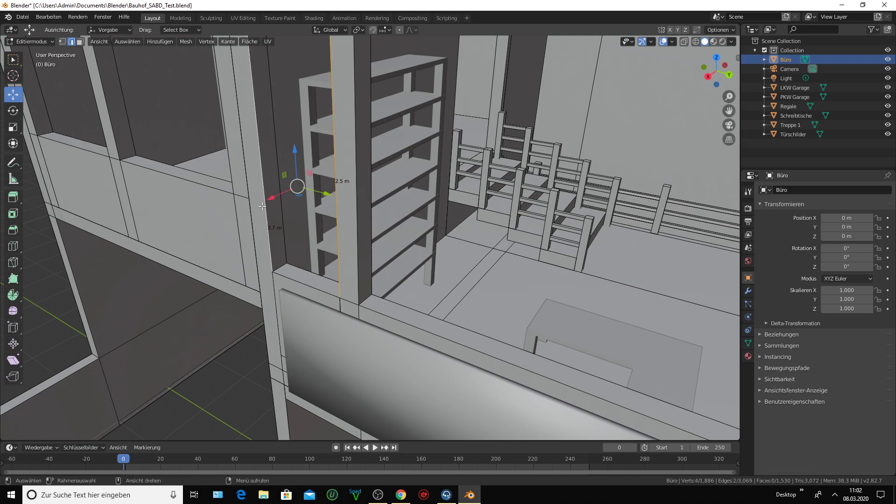
key("f")
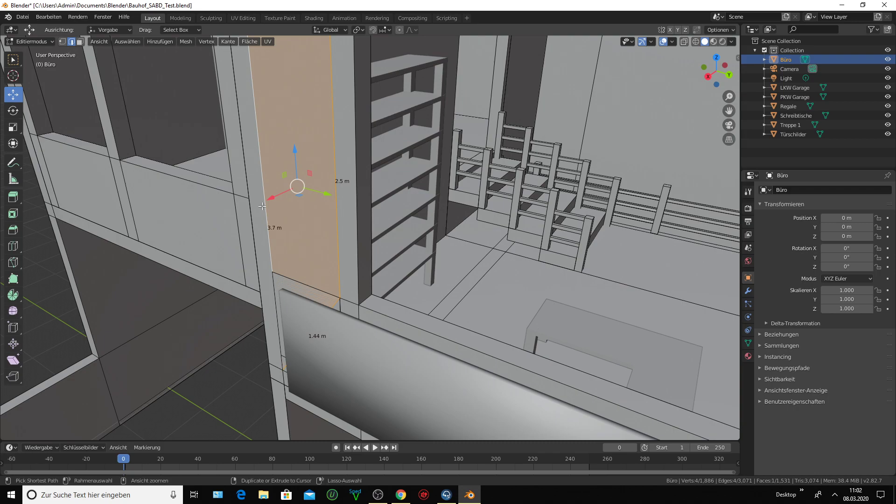
key("ctrl+x")
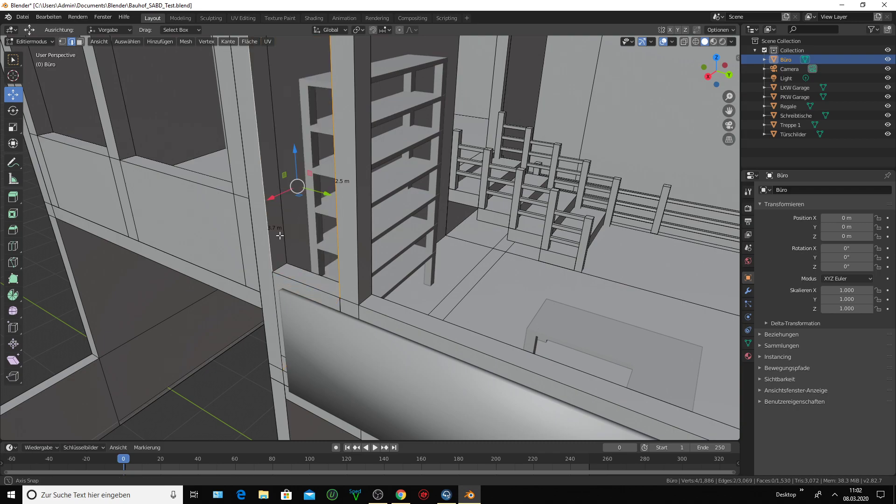
middle_click_drag(280, 236, 725, 158)
- Inspect the beam's bottom edge and the parapet-top edge beside the pillar and shelf
left_click_drag(728, 111, 400, 141)
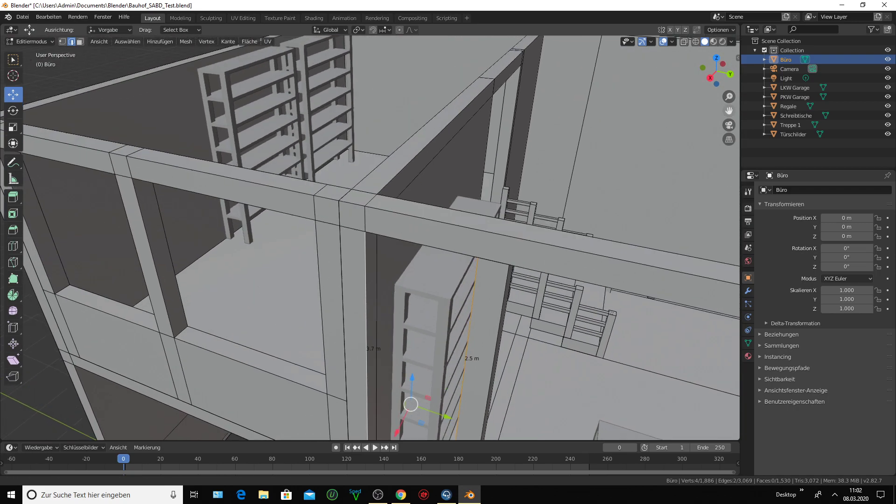
left_click(393, 160)
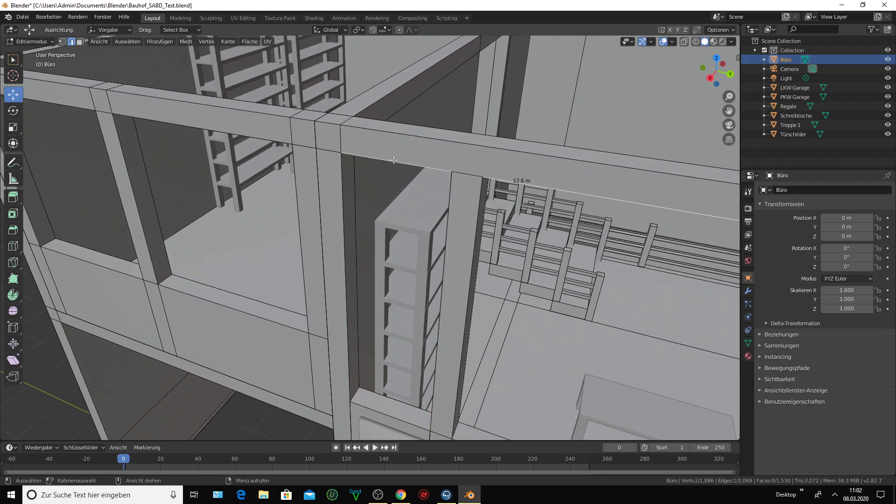
middle_click_drag(394, 160, 403, 212)
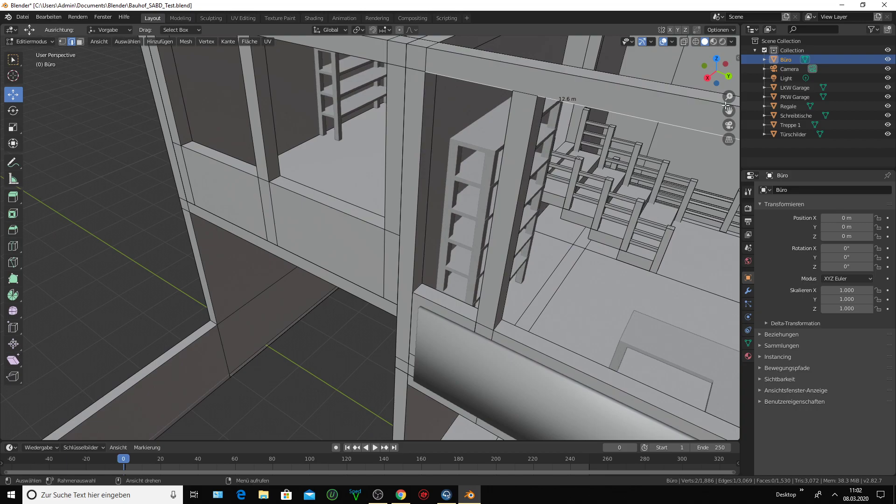
mouse_move(403, 213)
middle_mouse_down()
mouse_move(586, 159)
mouse_move(536, 186)
mouse_move(512, 221)
mouse_move(521, 214)
middle_mouse_up()
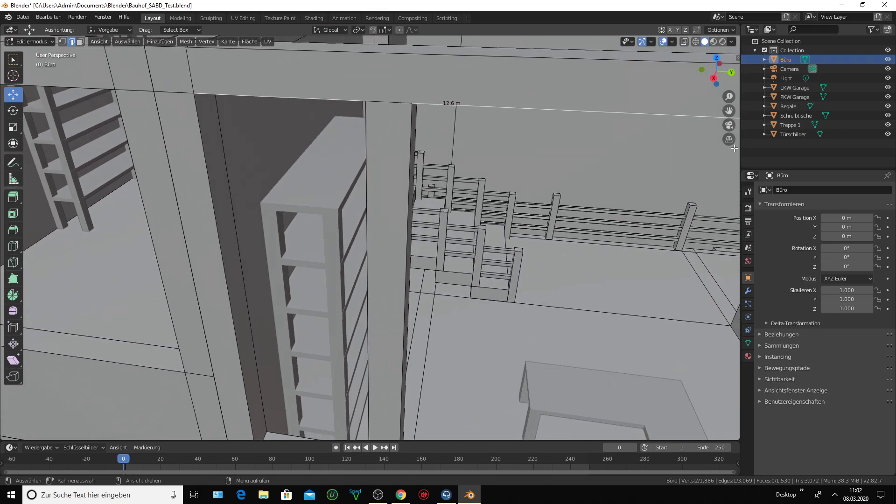
left_click_drag(728, 116, 545, 280)
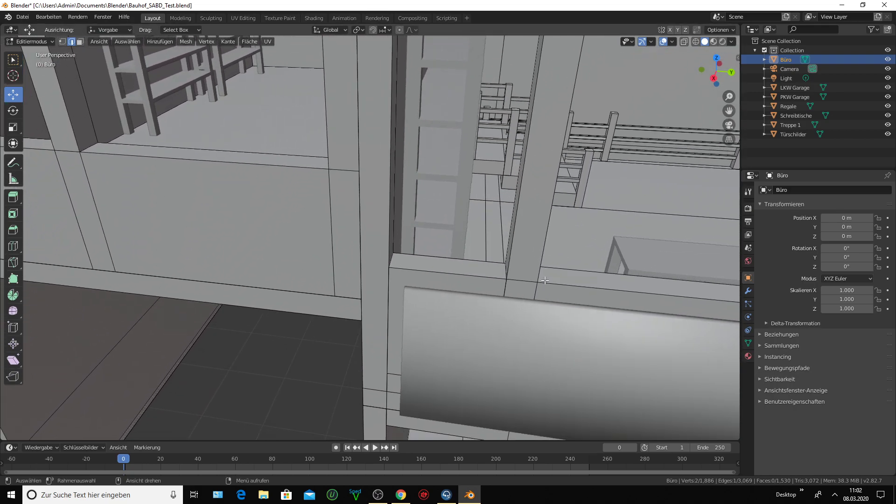
left_click(490, 284)
middle_click_drag(488, 281, 500, 282)
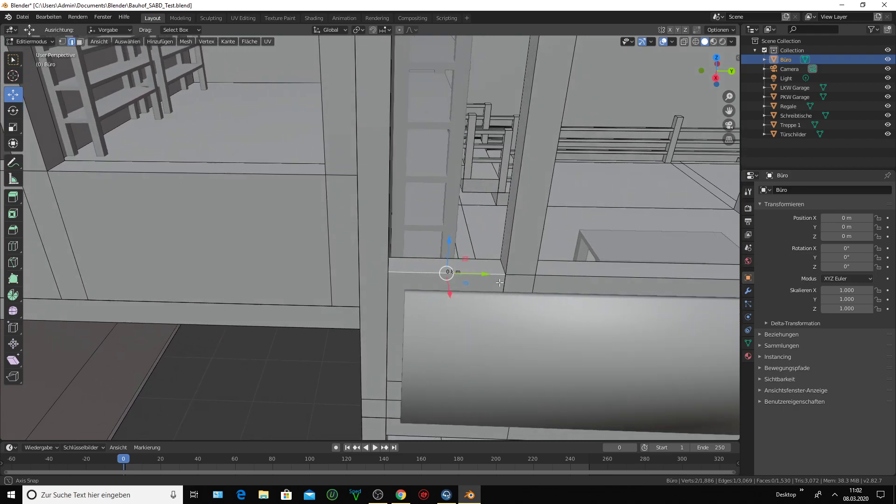
scroll(498, 223, "down", 3)
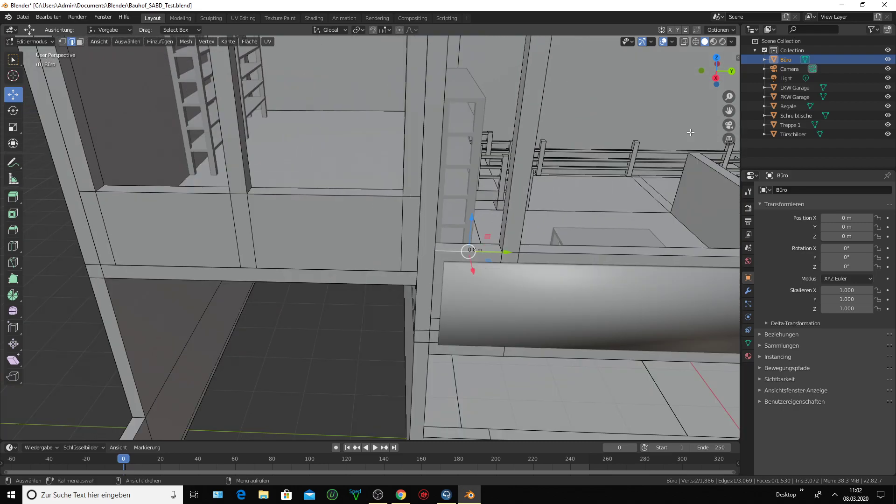
- Survey the office floor from above, then select the parapet face beside the shelf in Face mode
left_click_drag(726, 113, 673, 198)
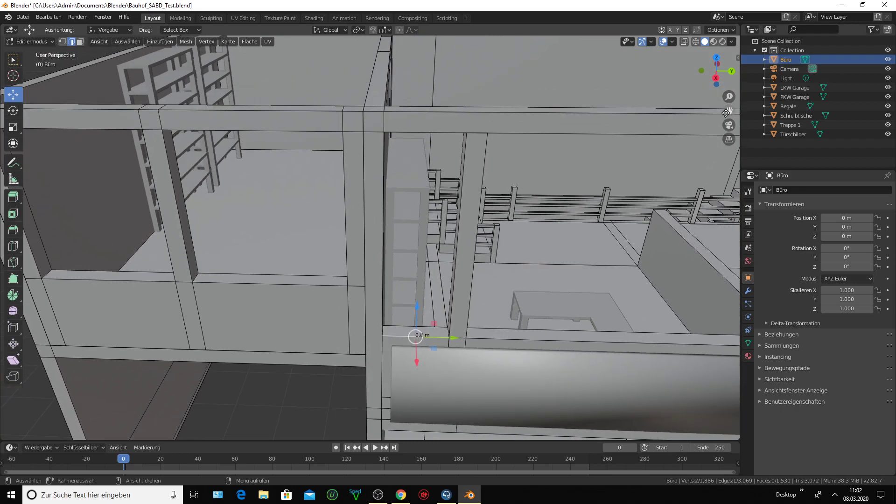
scroll(550, 170, "down", 2)
mouse_move(554, 167)
middle_mouse_down()
mouse_move(394, 170)
mouse_move(388, 179)
middle_mouse_up()
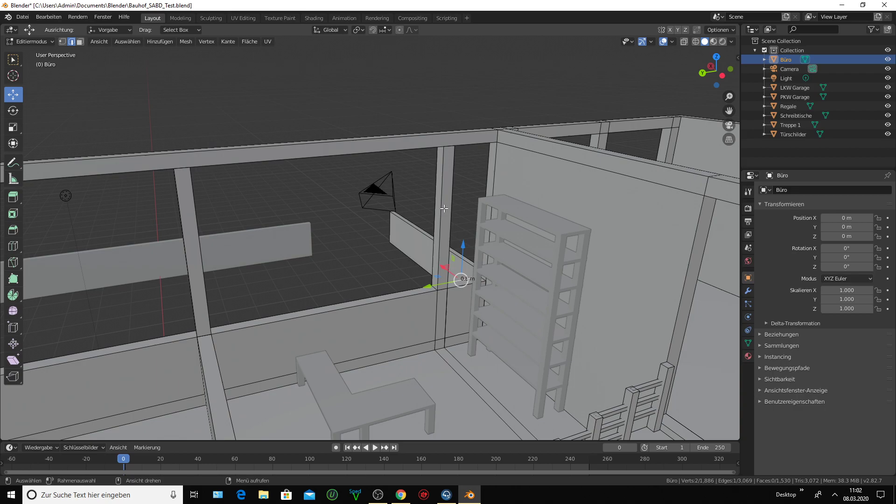
scroll(432, 264, "down", 1)
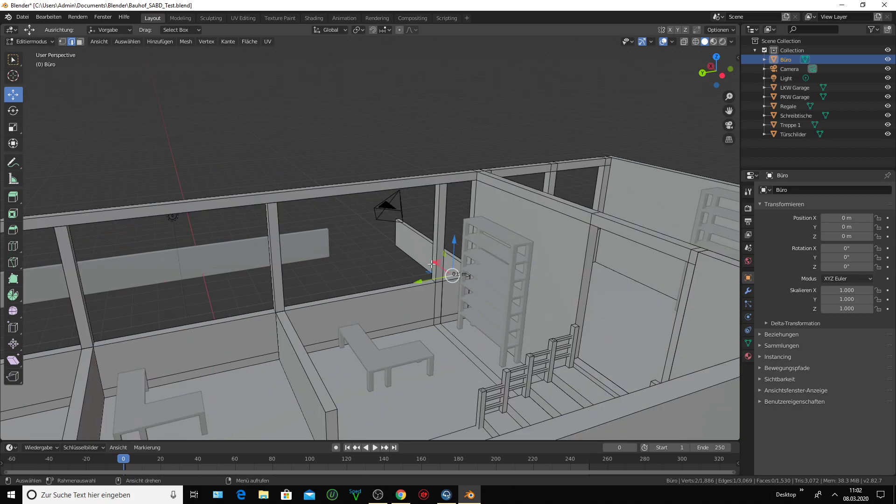
mouse_move(432, 264)
middle_mouse_down()
mouse_move(378, 275)
mouse_move(400, 276)
middle_mouse_up()
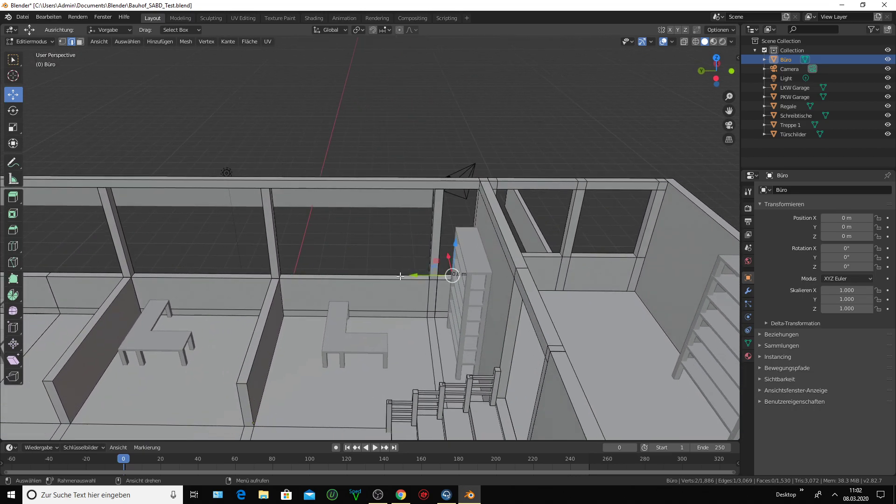
scroll(400, 276, "up", 3)
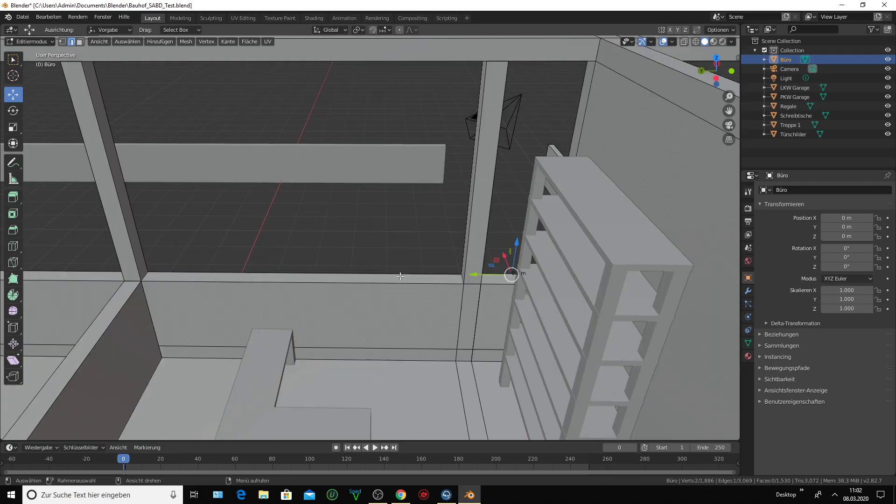
left_click(80, 41)
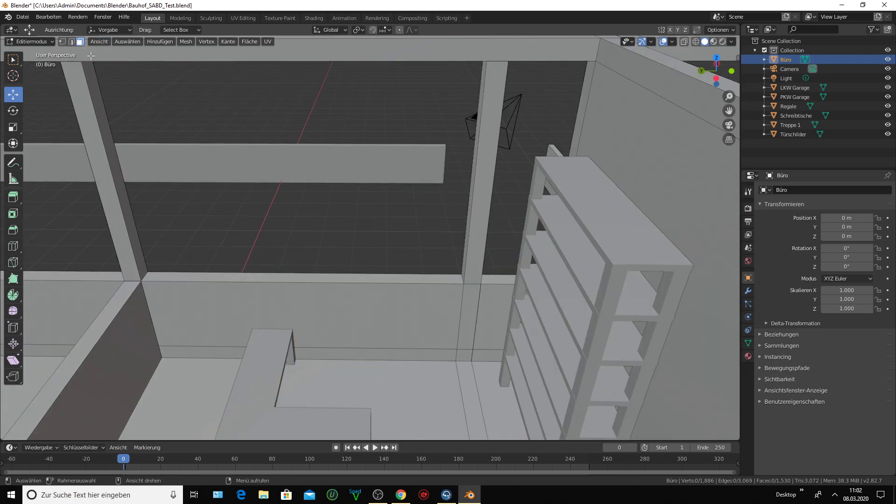
left_click(486, 303)
mouse_move(465, 299)
middle_mouse_down()
mouse_move(565, 284)
mouse_move(589, 299)
middle_mouse_up()
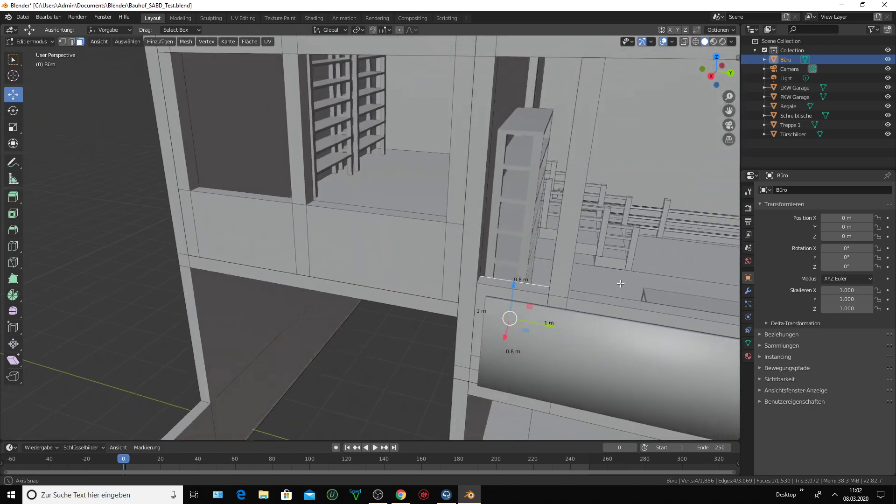
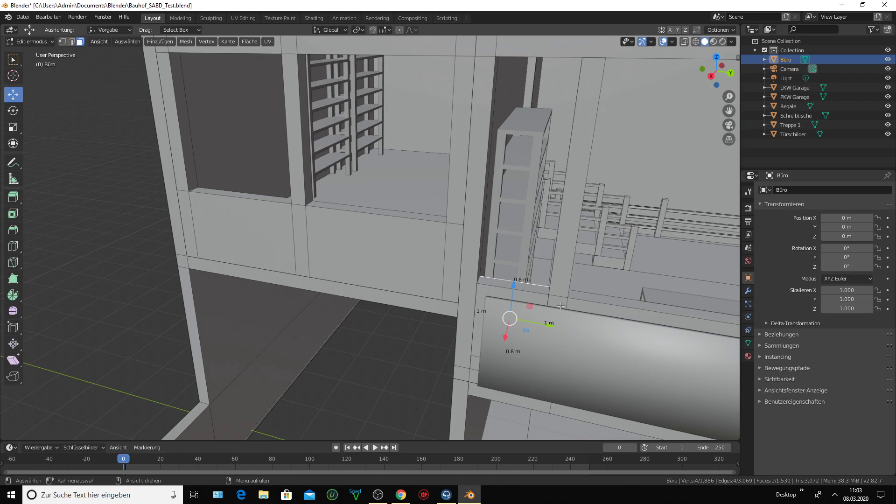
- Save the building file, then delete the first small stray face at the wall corner
left_click(25, 18)
left_click(38, 79)
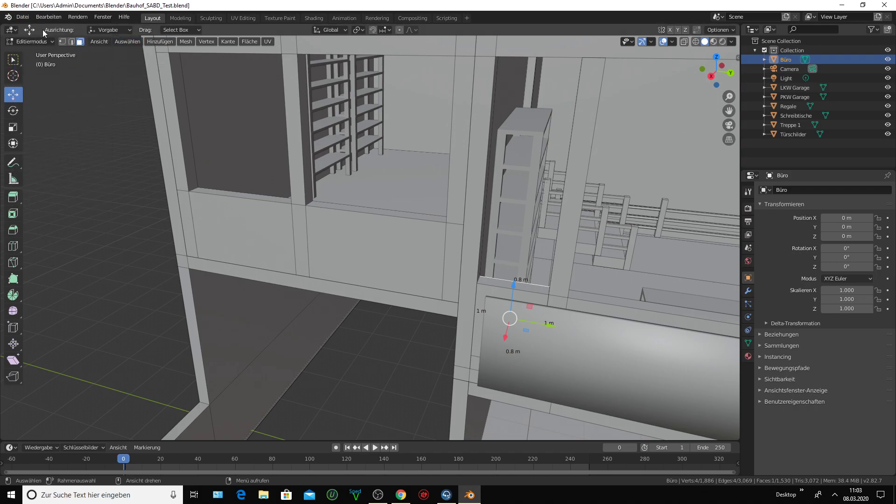
left_click(80, 41)
left_click(491, 290)
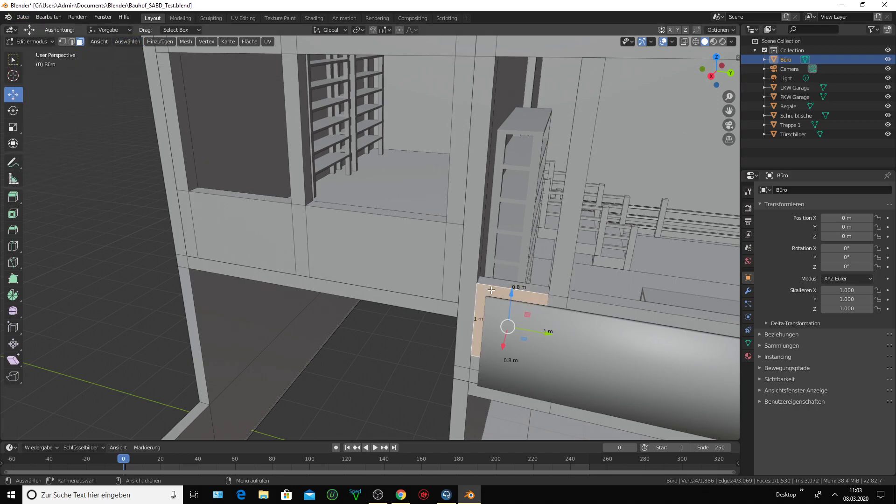
key("x")
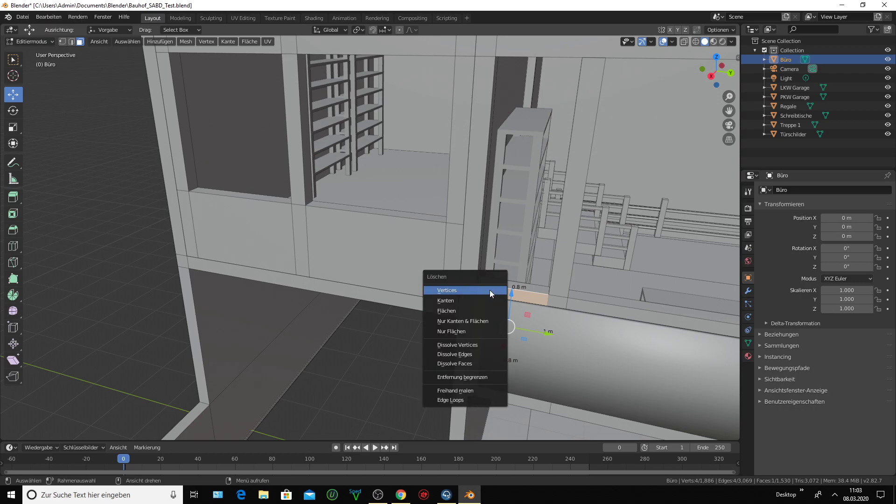
left_click(461, 331)
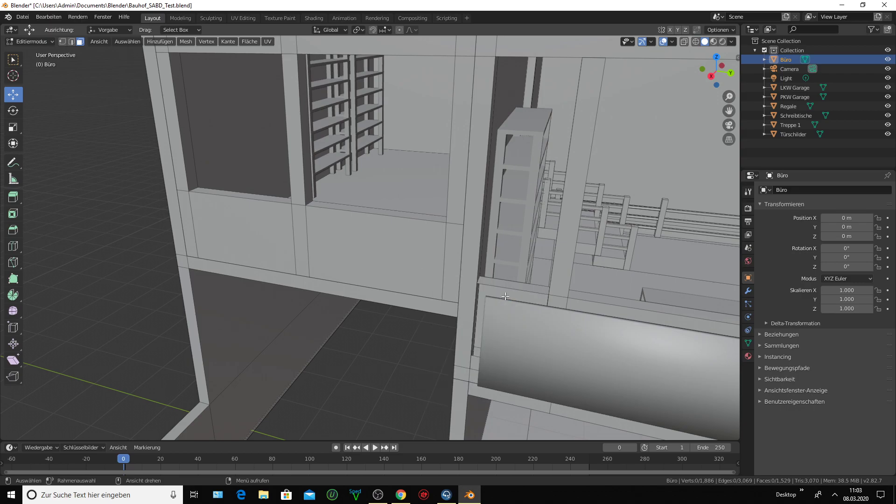
- Delete two more small stray slab faces at the wall corner by the shelf
left_click(505, 296)
key("x")
left_click(503, 295)
left_click(519, 287)
key("x")
mouse_move(519, 287)
middle_mouse_down()
mouse_move(541, 293)
mouse_move(530, 293)
middle_mouse_up()
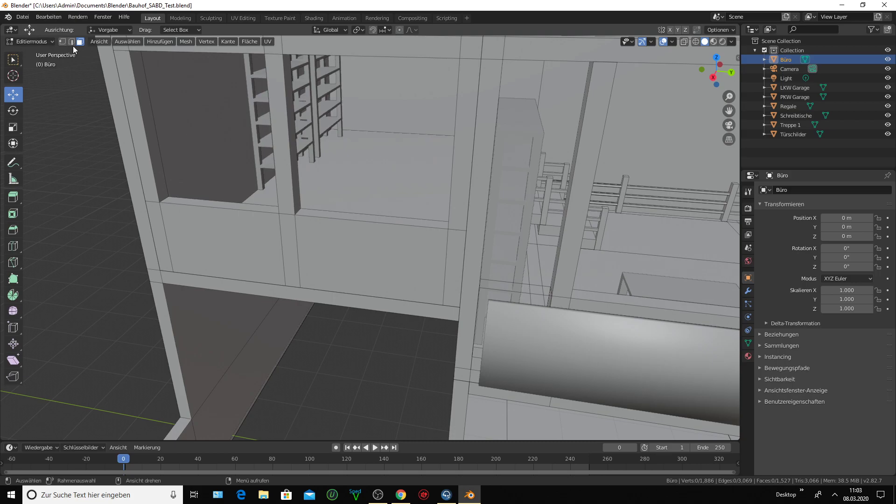
- Delete the two stray edges at the wall corner, leaving 3,067 edges
left_click(71, 41)
left_click(545, 286)
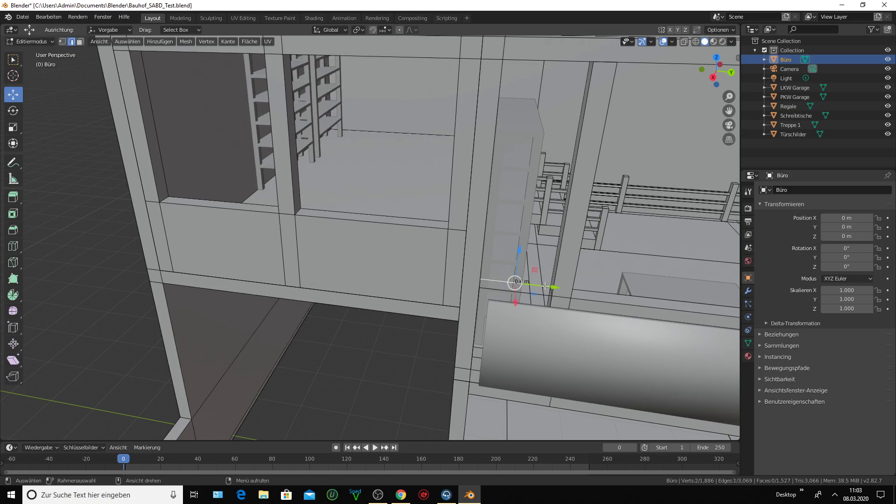
key("x")
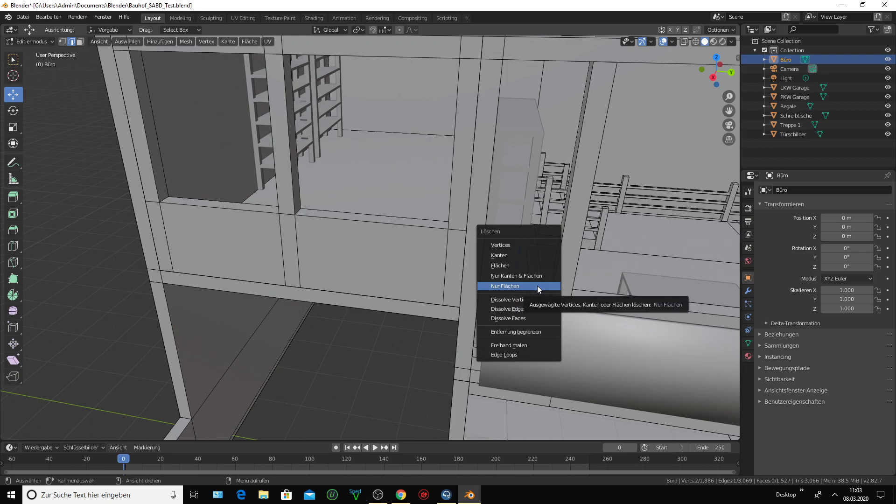
left_click(520, 256)
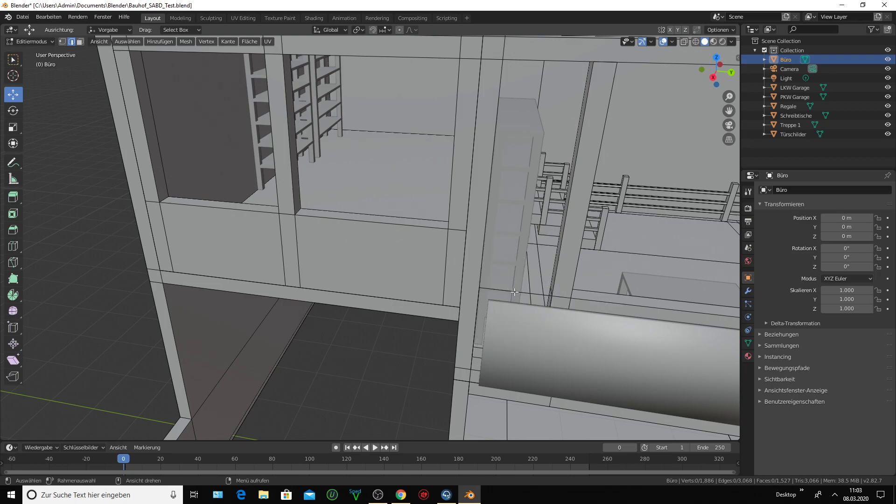
left_click(515, 292)
key("x")
left_click(514, 292)
middle_click_drag(515, 292, 463, 274)
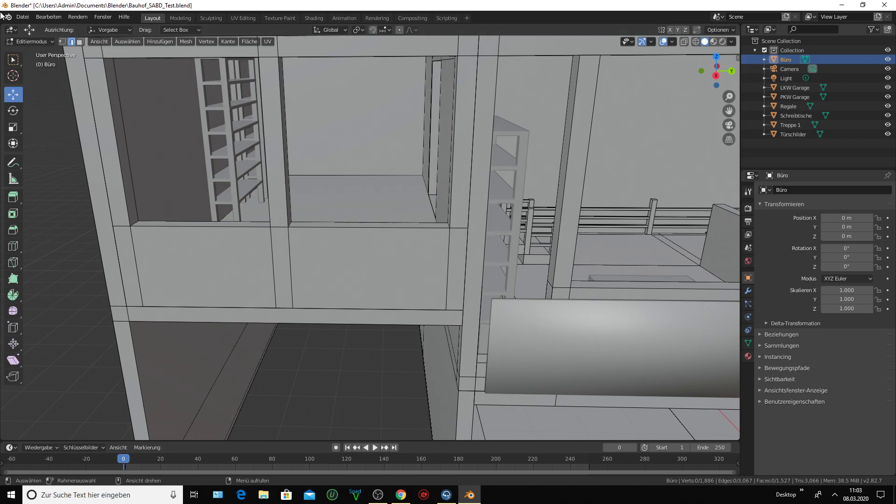
- Delete two small stray faces at the wall base beside the shelves
left_click(82, 42)
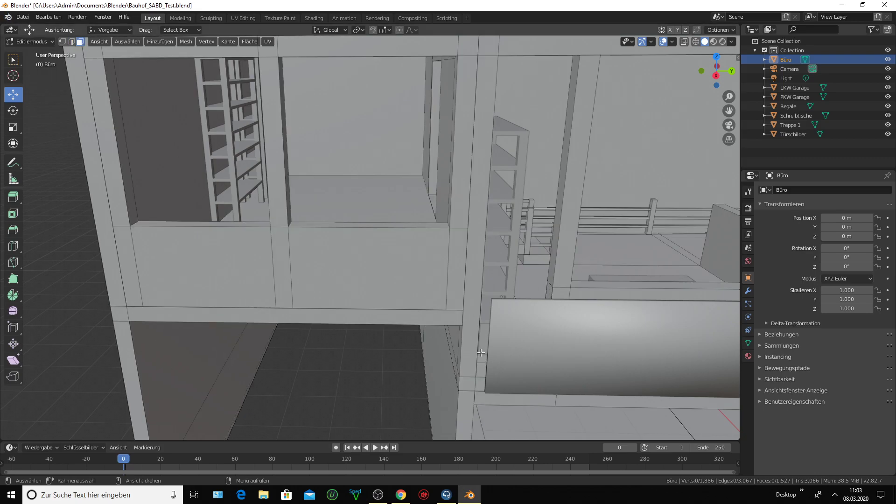
left_click(486, 367)
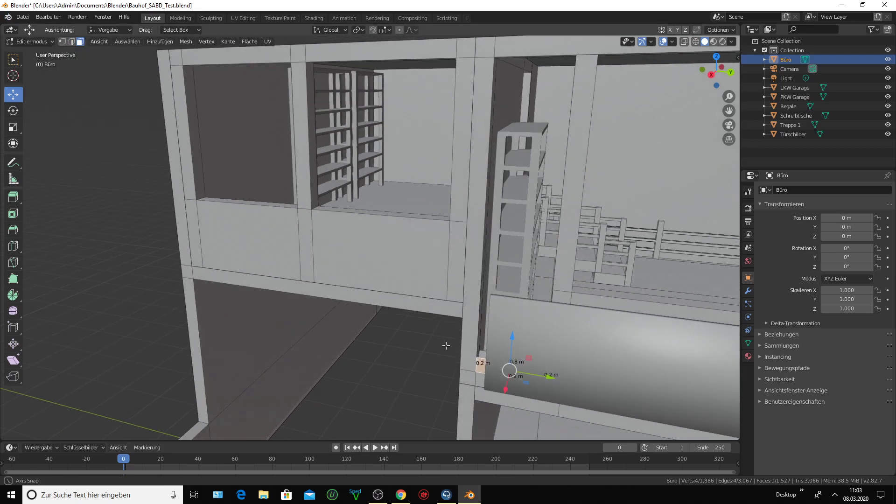
mouse_move(486, 367)
middle_mouse_down()
mouse_move(376, 344)
mouse_move(314, 337)
mouse_move(302, 345)
middle_mouse_up()
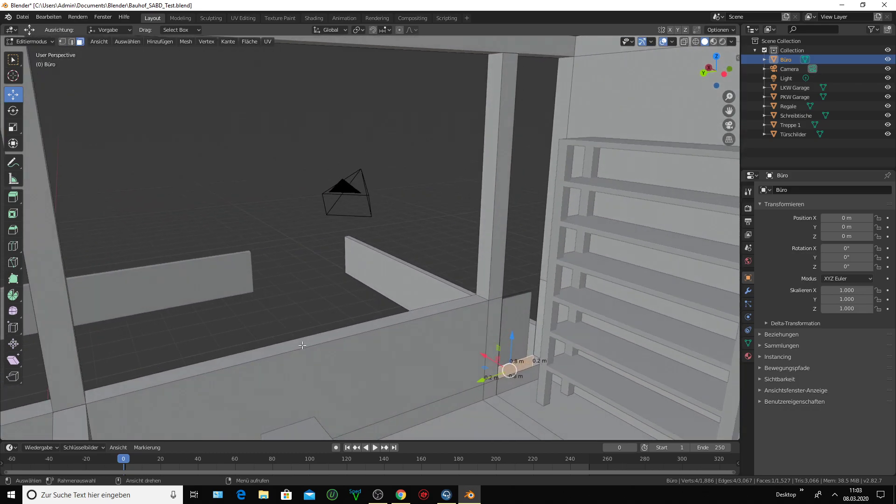
key("x")
left_click(283, 375)
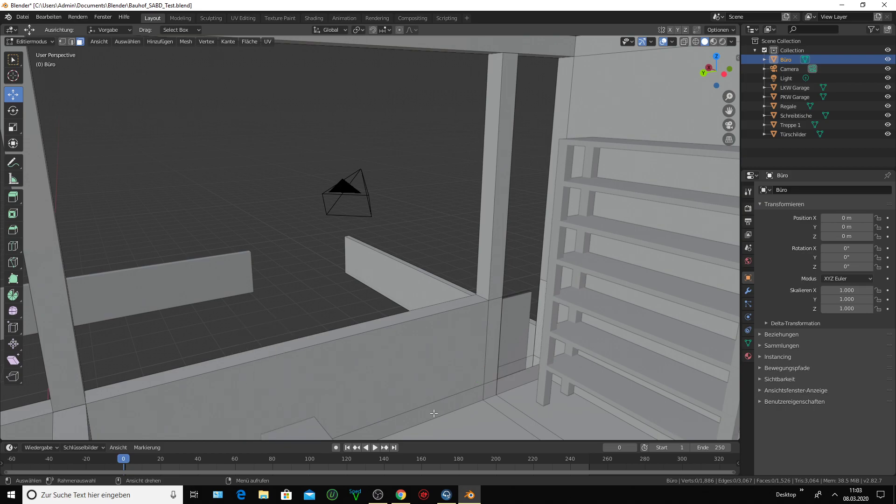
left_click(526, 381)
key("x")
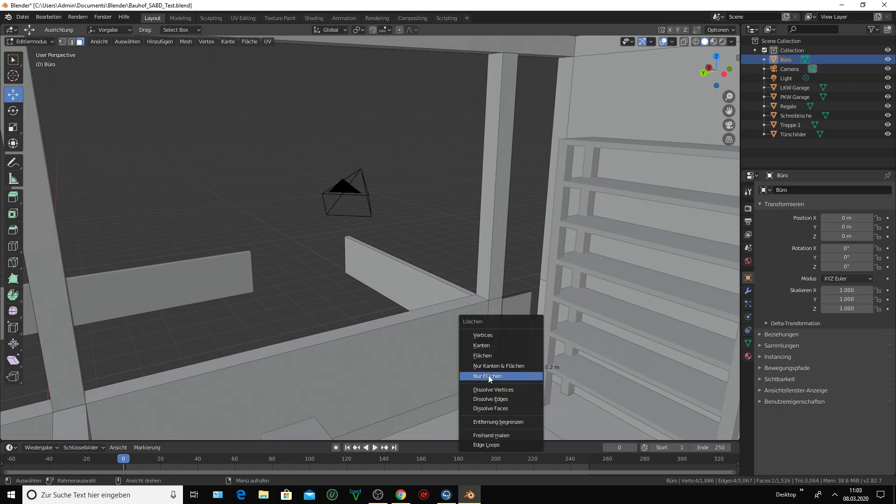
left_click(500, 372)
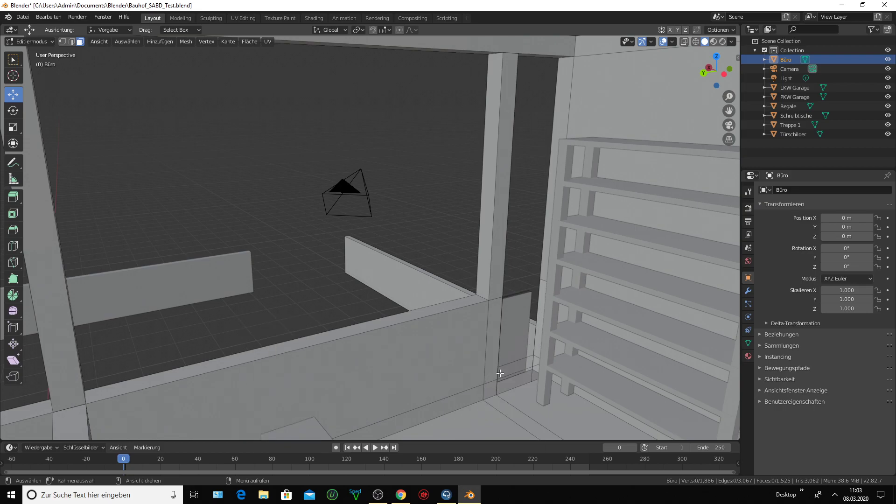
- Delete two stray edges at the wall base
left_click(71, 41)
left_click(522, 369)
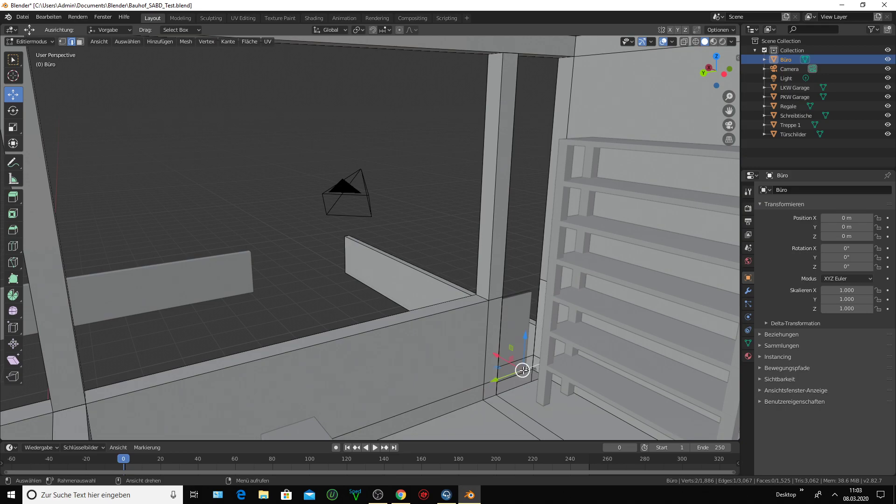
key("x")
left_click(477, 340)
left_click(514, 361)
key("x")
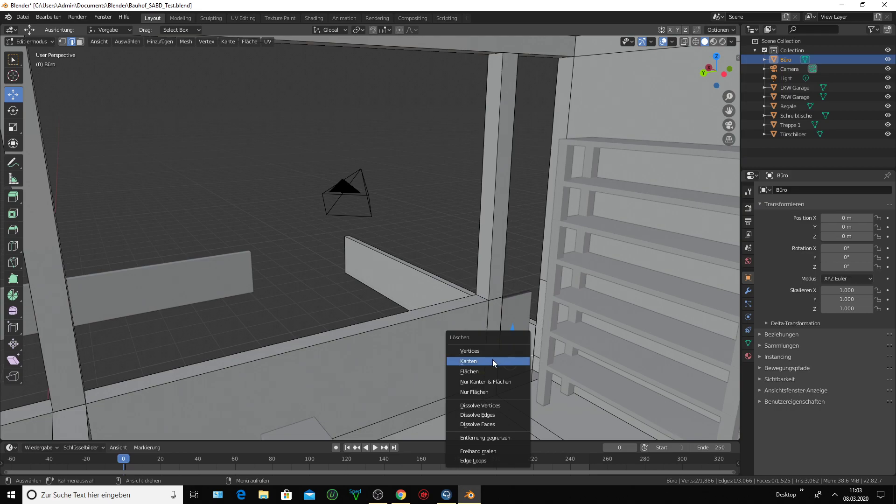
left_click(519, 363)
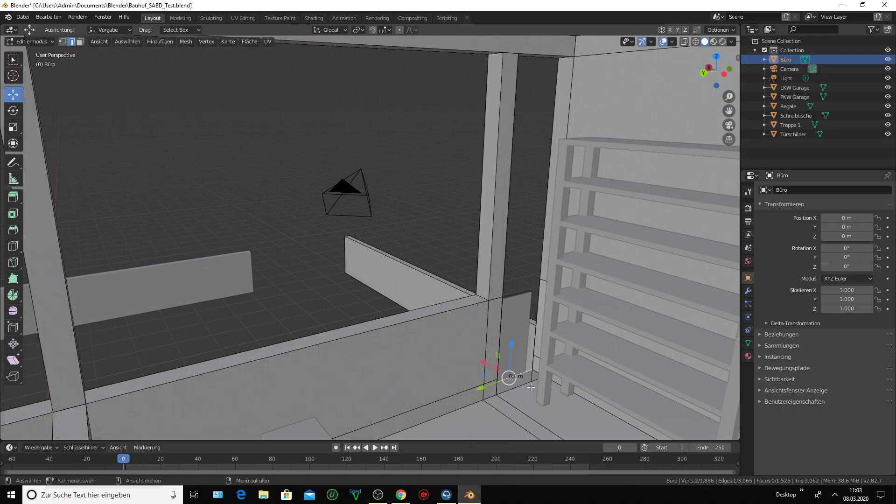
- Fill a new corner face between two remaining edges
left_click(523, 385, "shift")
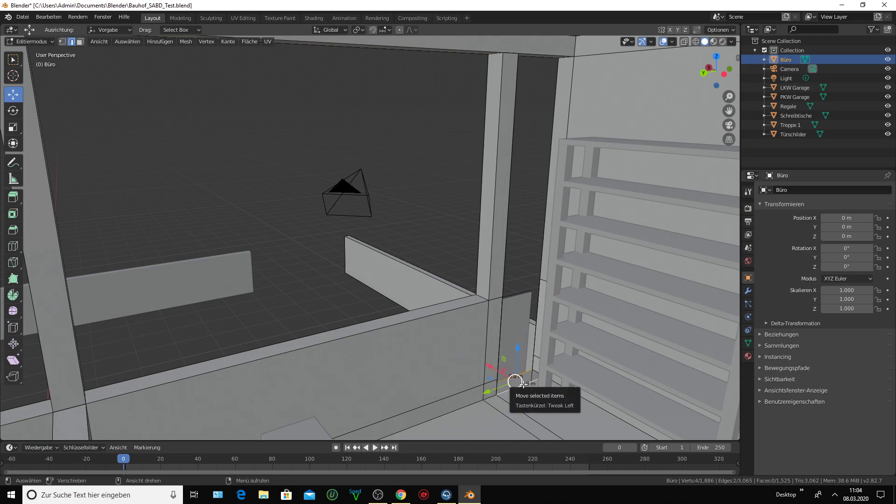
key("f")
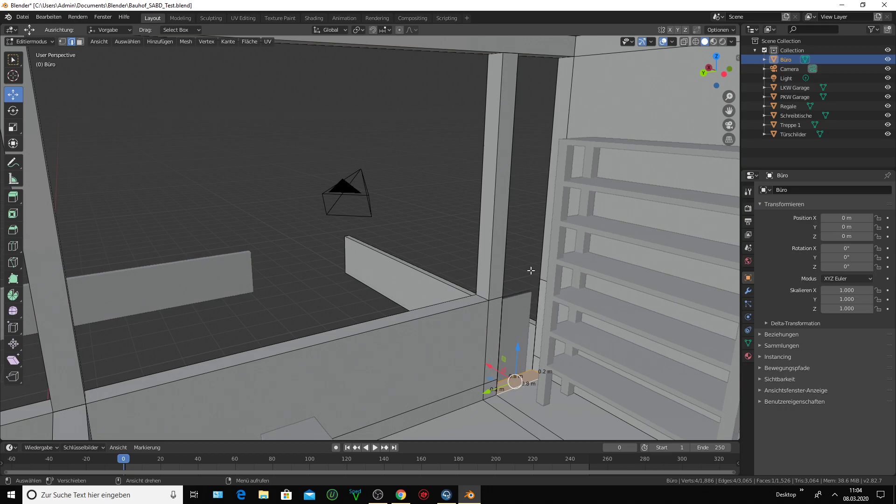
left_click(500, 288)
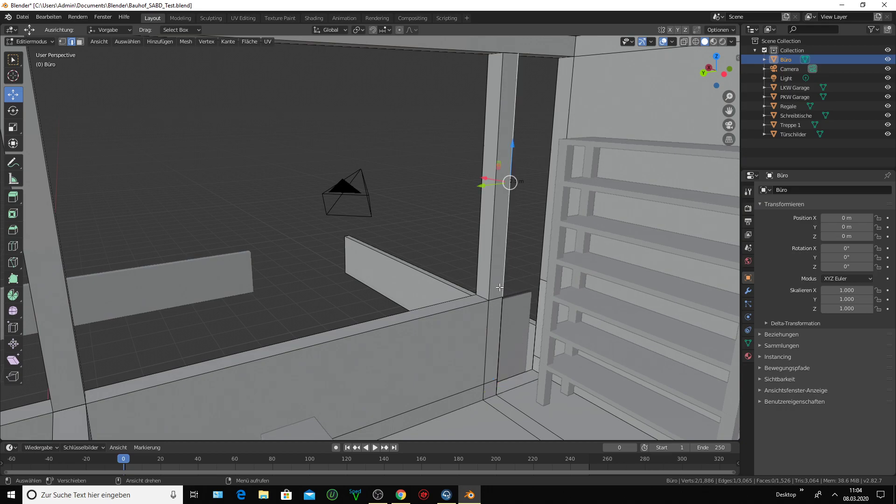
- Fill a face from the lower segments, the 3.7 m, 1 m and 0.2 m edges
left_click(499, 319, "shift")
left_click(495, 385, "shift")
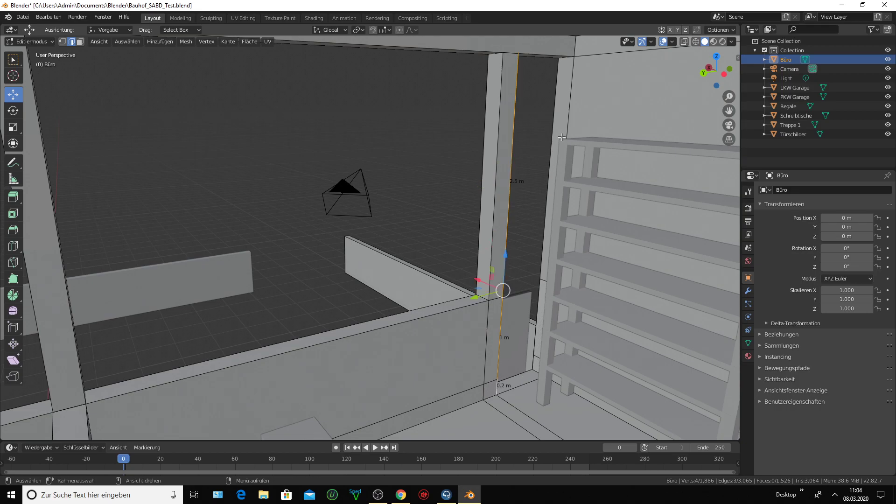
left_click(562, 137, "shift")
middle_click_drag(582, 220, 593, 236)
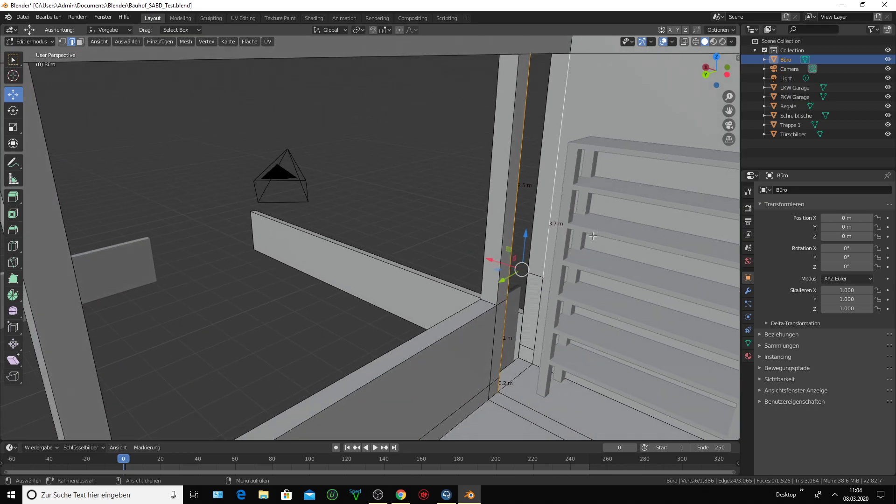
left_click(544, 309, "shift")
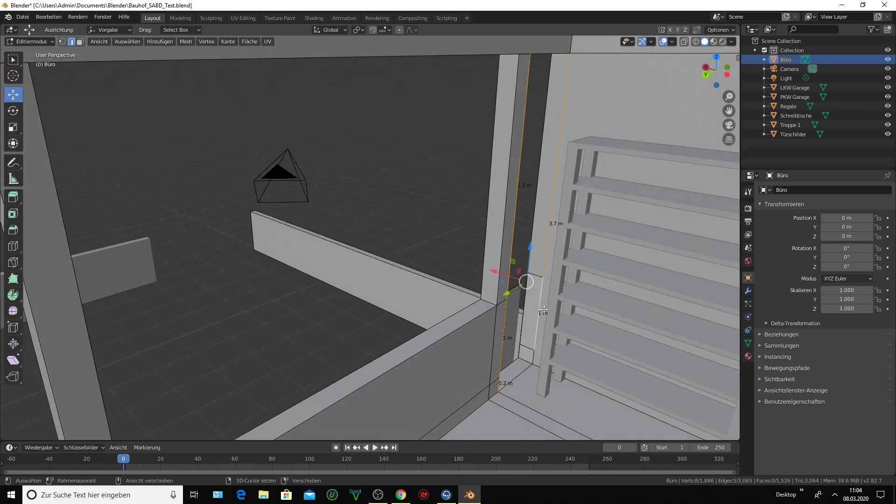
left_click(536, 359, "shift")
key("f")
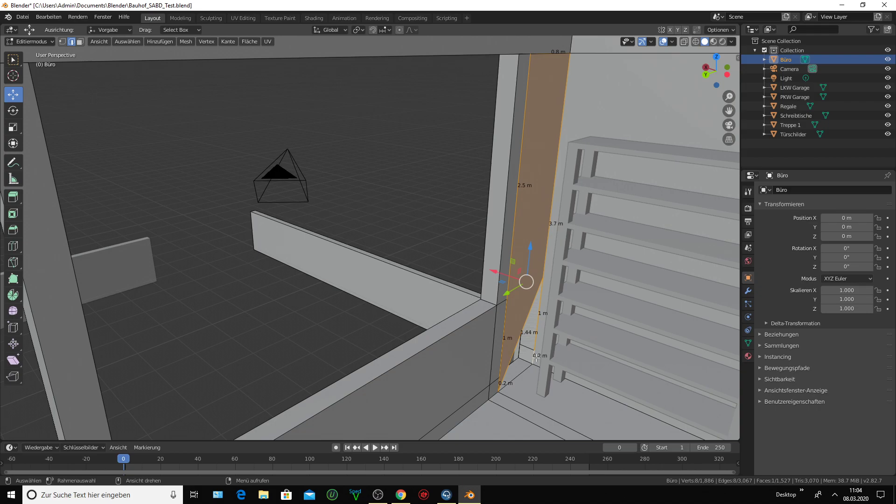
- Inspect the new face, then fill the triangular gap using the slanted edge
middle_click_drag(534, 357, 536, 336)
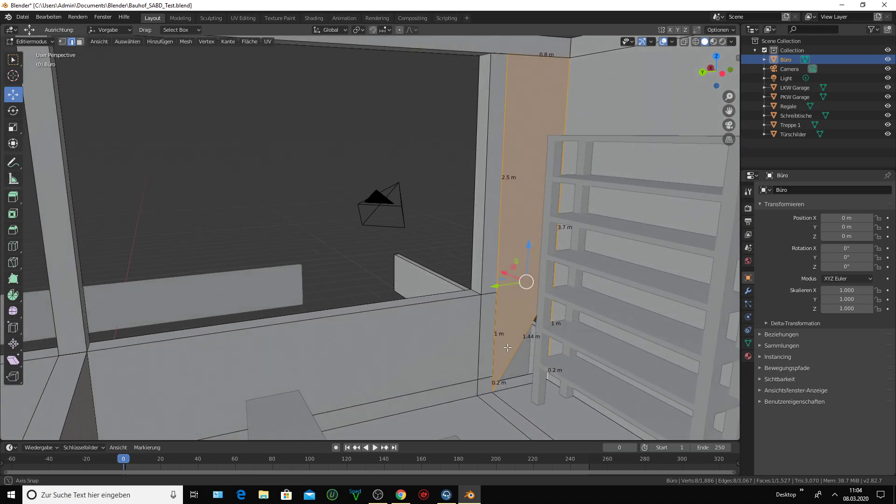
scroll(492, 280, "up", 2)
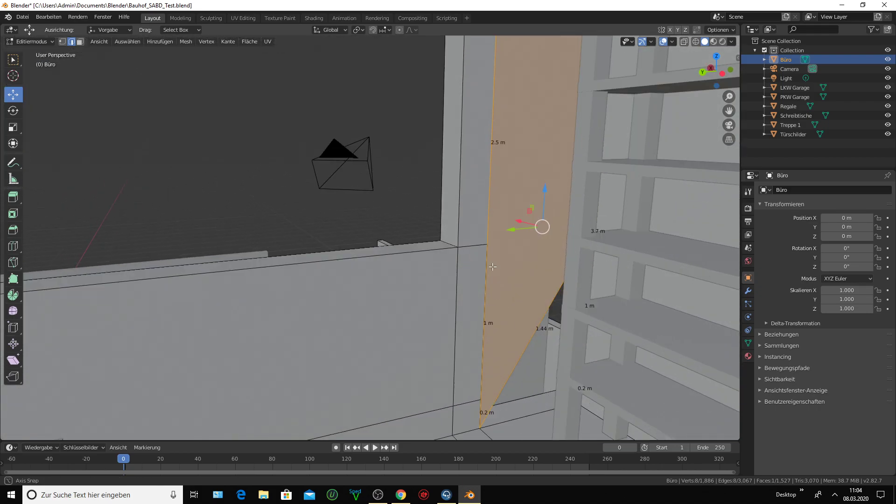
middle_click_drag(492, 266, 511, 275)
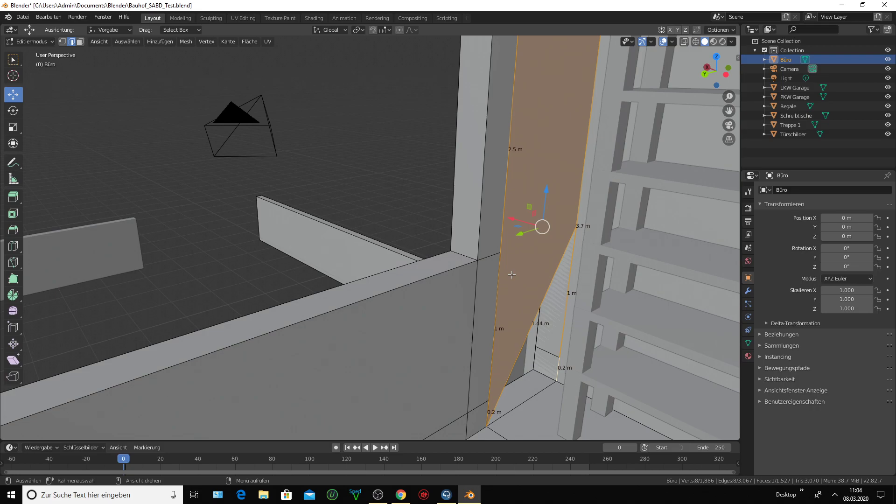
scroll(512, 275, "up", 3)
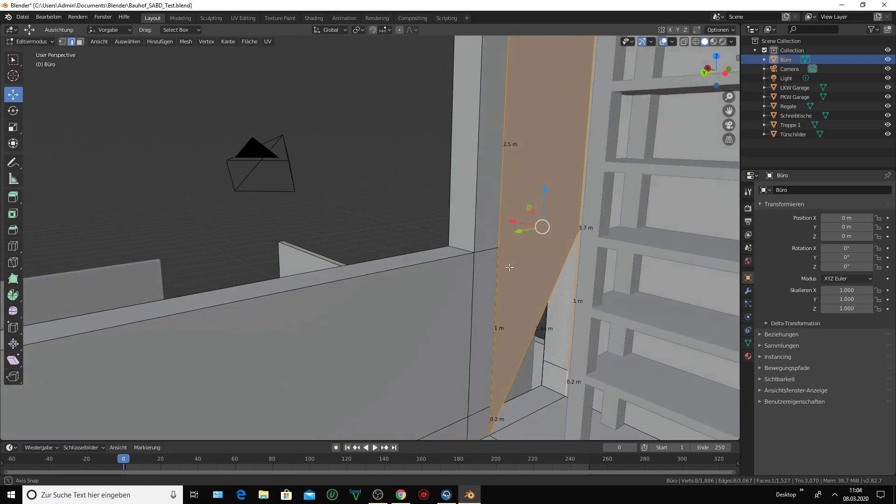
mouse_move(512, 275)
middle_mouse_down()
mouse_move(570, 283)
mouse_move(651, 275)
mouse_move(642, 277)
middle_mouse_up()
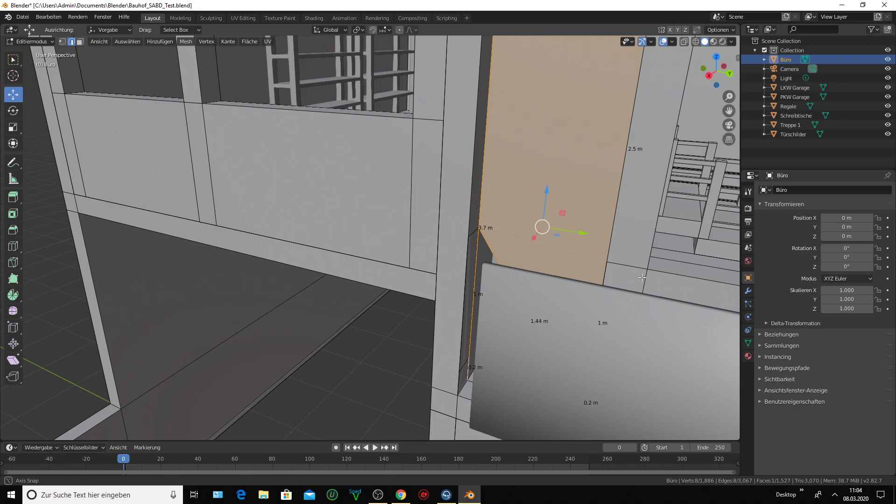
middle_click_drag(641, 277, 508, 280)
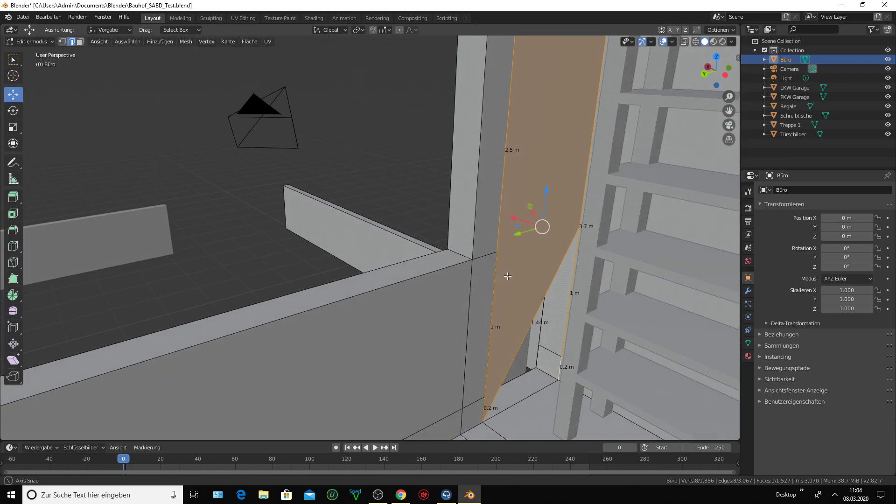
left_click(536, 385)
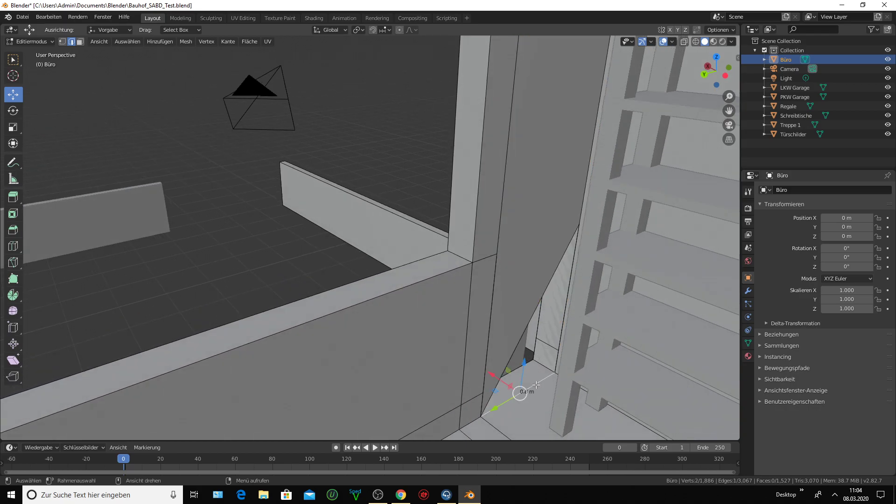
left_click(536, 307, "shift")
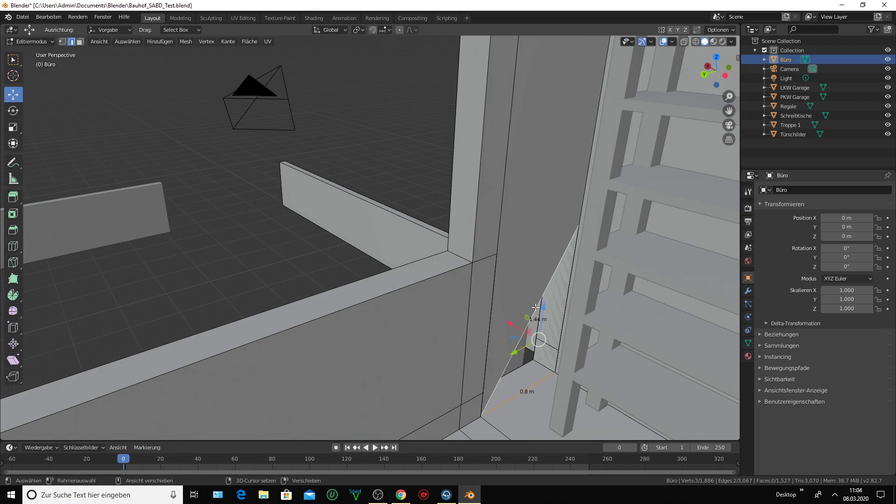
key("f")
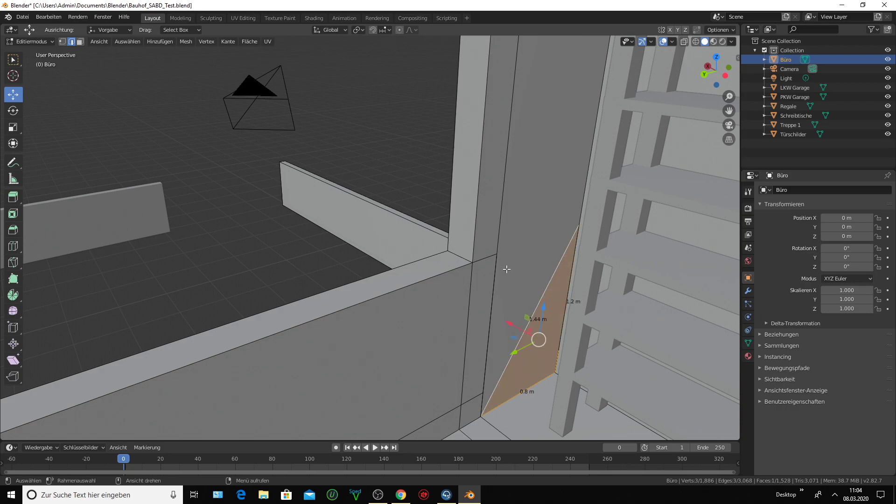
middle_click_drag(506, 269, 656, 267)
- Fill the tall wall panel face from the 3.7 m, 2.5 m, 1 m and 0.2 m edges
left_click(505, 229)
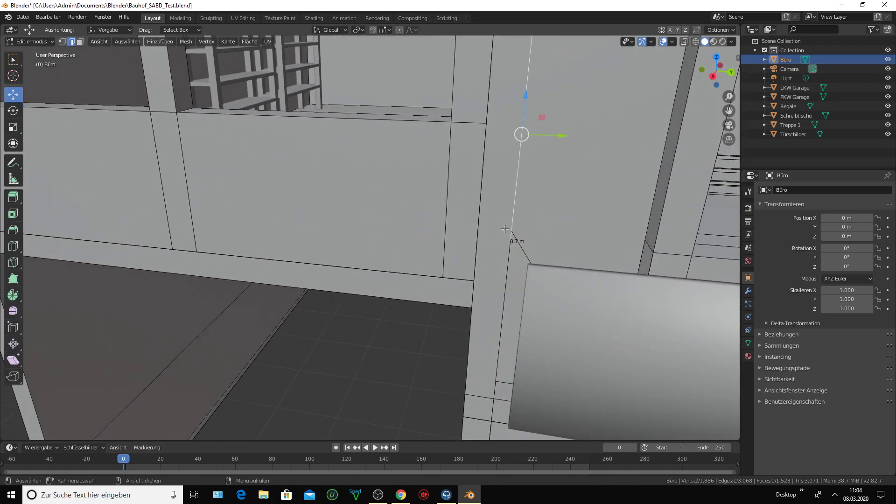
mouse_move(505, 229)
middle_mouse_down()
mouse_move(410, 233)
mouse_move(594, 181)
middle_mouse_up()
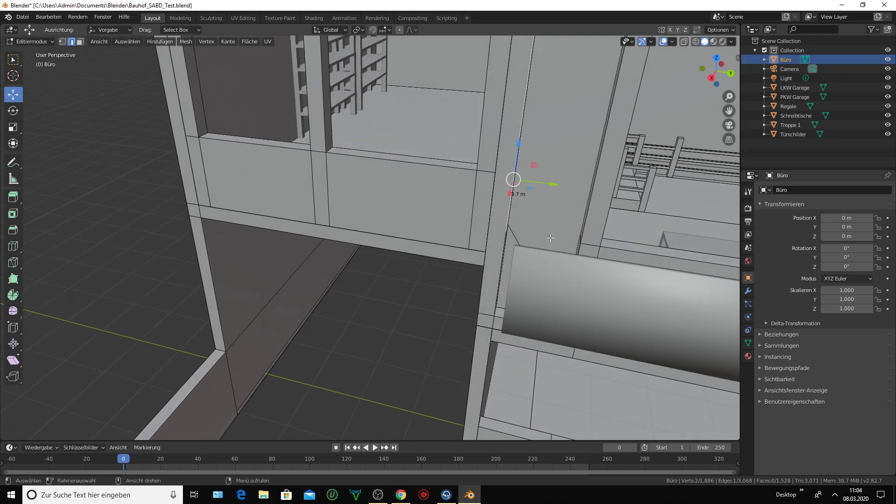
left_click(593, 180, "shift")
scroll(565, 205, "up", 3, "ctrl")
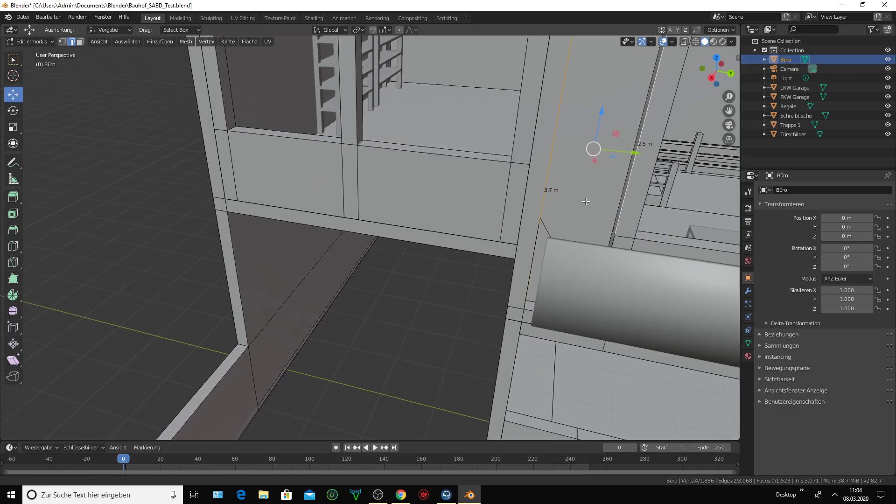
left_click(551, 255, "shift")
scroll(550, 256, "up", 4)
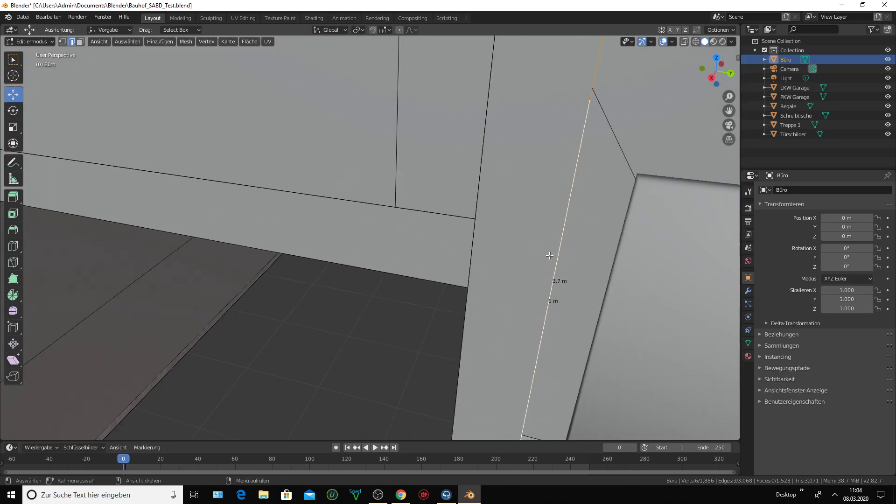
scroll(560, 257, "down", 3)
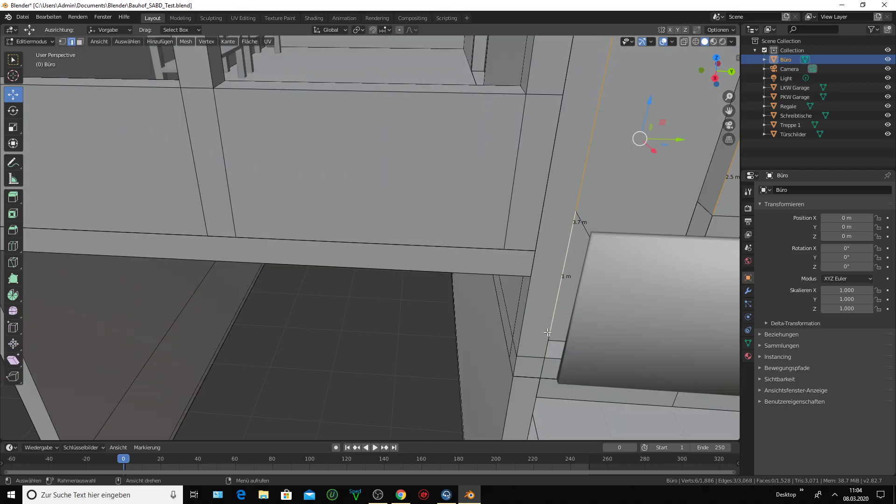
left_click(549, 347, "shift")
scroll(565, 254, "down", 4, "ctrl")
scroll(564, 254, "down", 1, "ctrl")
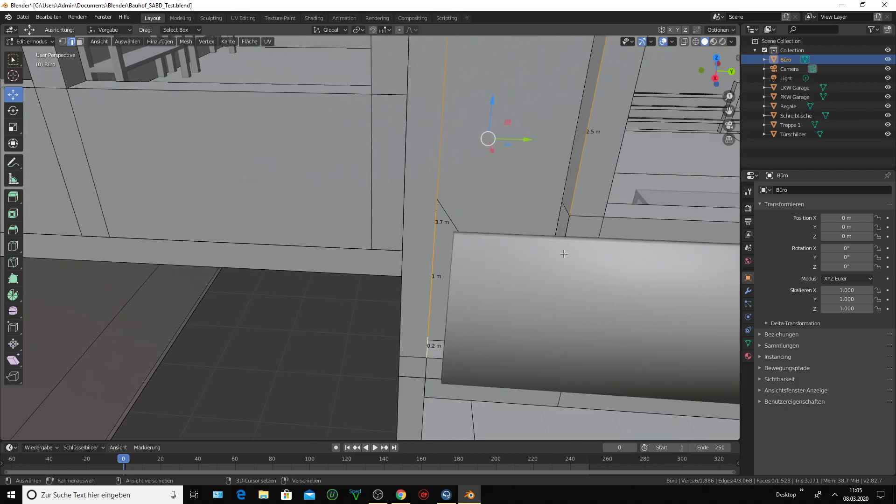
left_click(572, 228, "shift")
scroll(560, 243, "down", 2, "ctrl")
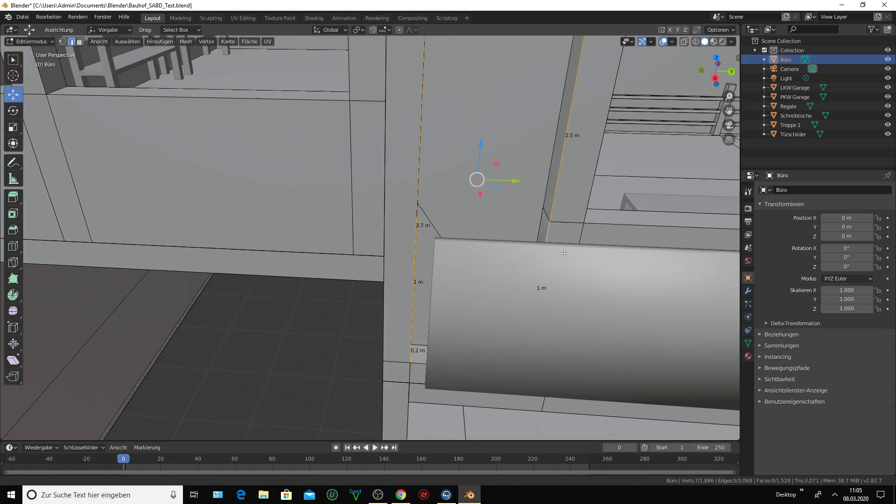
scroll(537, 248, "down", 2, "ctrl")
scroll(508, 261, "down", 3, "ctrl")
mouse_move(508, 261)
middle_mouse_down()
mouse_move(342, 251)
mouse_move(341, 260)
mouse_move(400, 269)
mouse_move(386, 263)
mouse_move(479, 246)
middle_mouse_up()
key("f")
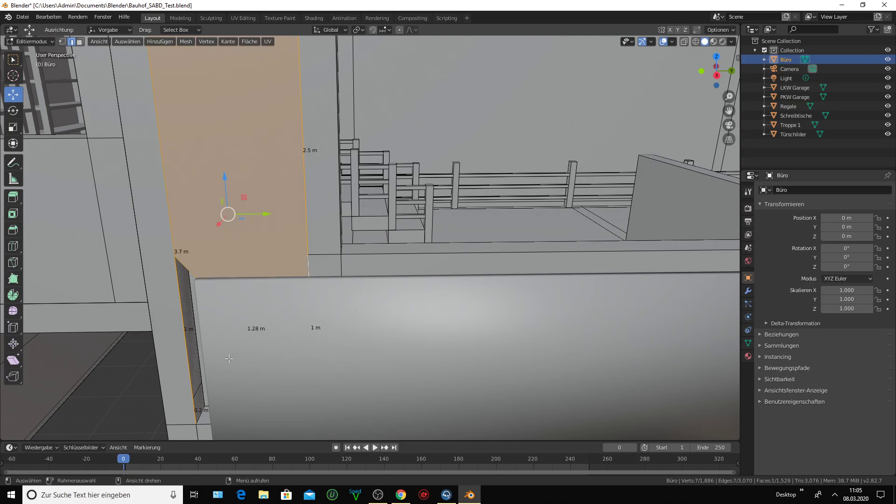
- Fill the narrow parapet strip between the 1.28 m and 0.8 m edges
left_click(197, 367)
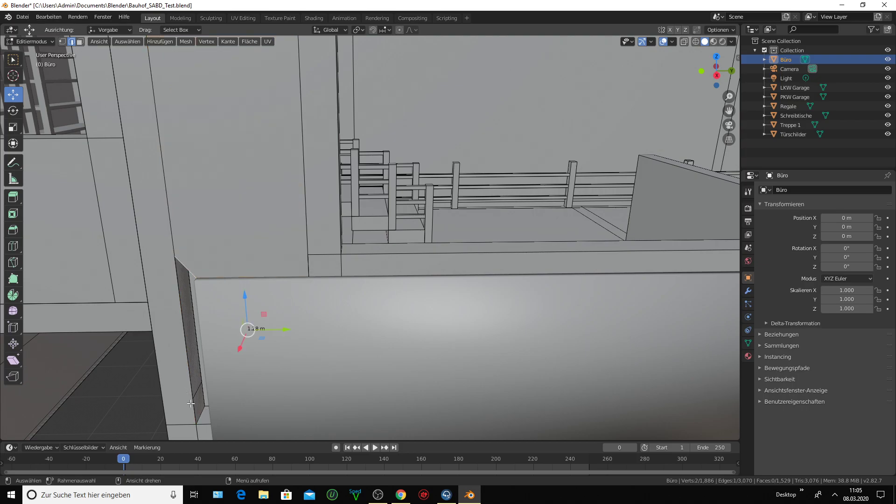
left_click(202, 422, "shift")
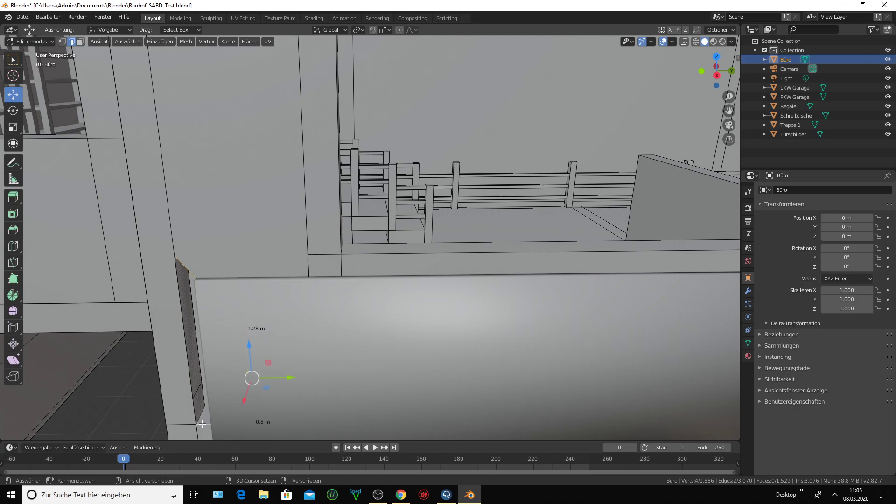
key("f")
scroll(222, 325, "down", 2)
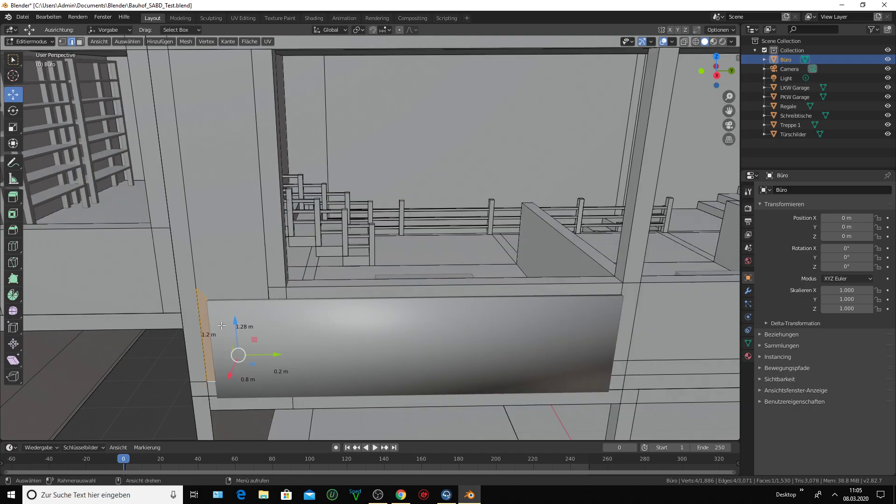
left_click(276, 230)
scroll(358, 243, "down", 3)
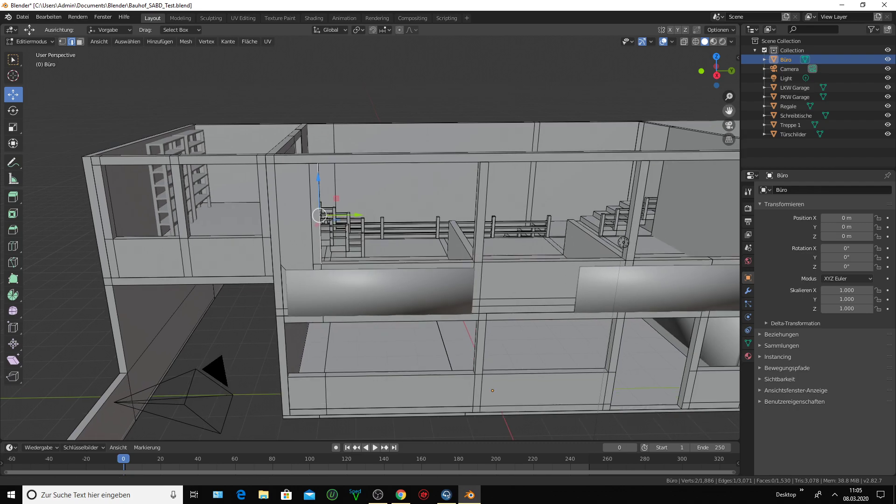
left_click_drag(721, 109, 678, 148)
scroll(474, 240, "up", 3)
mouse_move(474, 240)
middle_mouse_down()
mouse_move(168, 276)
mouse_move(149, 243)
mouse_move(208, 235)
mouse_move(138, 240)
mouse_move(546, 179)
middle_mouse_up()
scroll(153, 225, "down", 2)
scroll(153, 225, "down", 2)
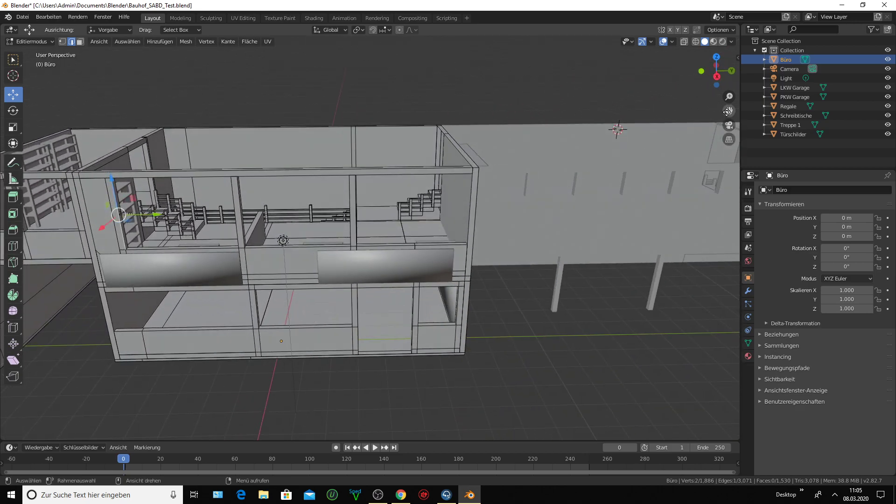
left_click_drag(728, 112, 700, 163)
middle_click_drag(364, 218, 177, 254)
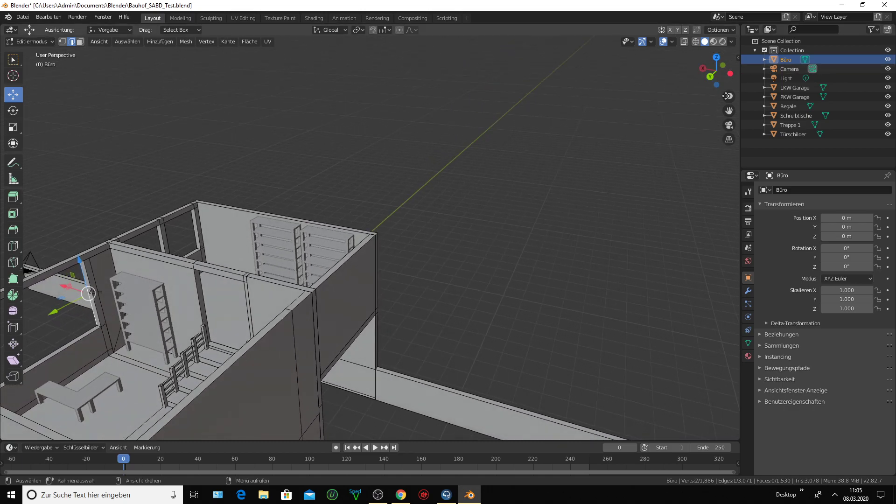
scroll(400, 191, "up", 3)
scroll(400, 190, "up", 2)
scroll(400, 190, "up", 2)
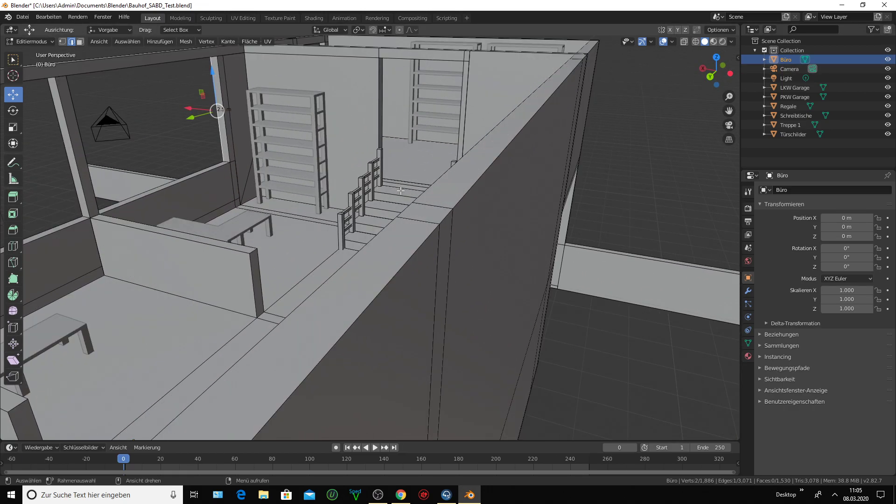
middle_click_drag(400, 190, 326, 201)
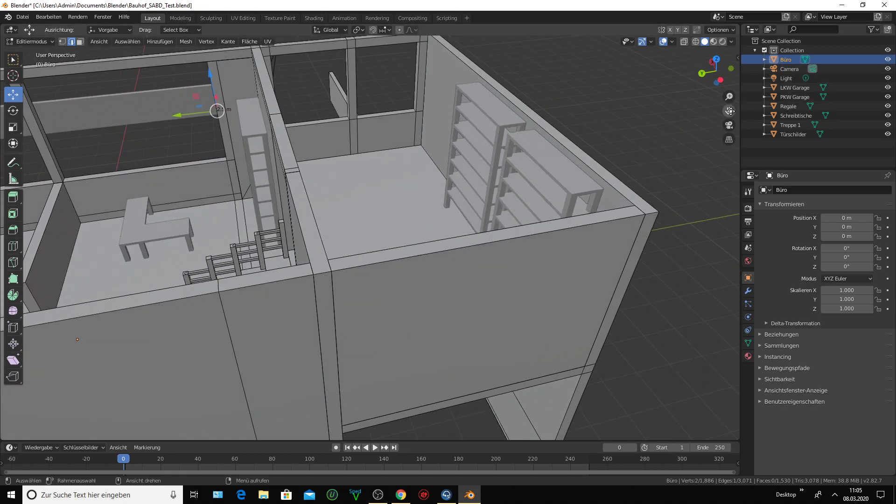
left_click_drag(729, 111, 394, 192)
scroll(394, 193, "up", 2)
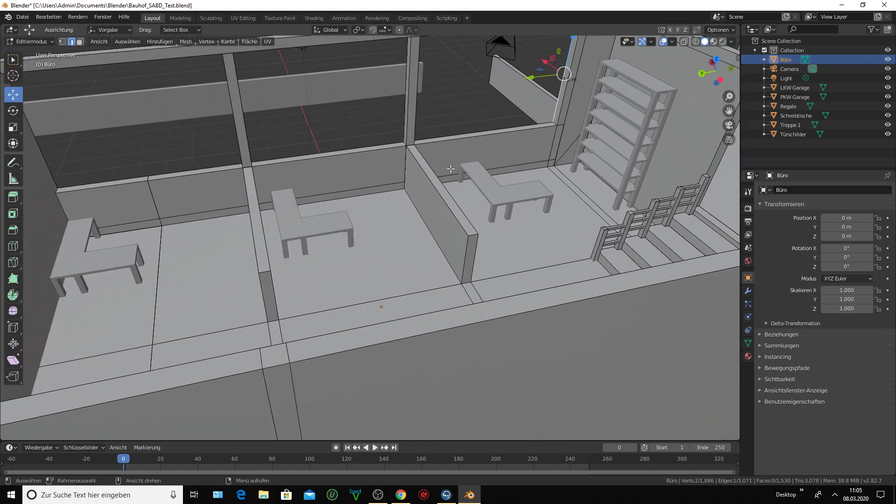
scroll(450, 169, "down", 1)
scroll(443, 169, "down", 1)
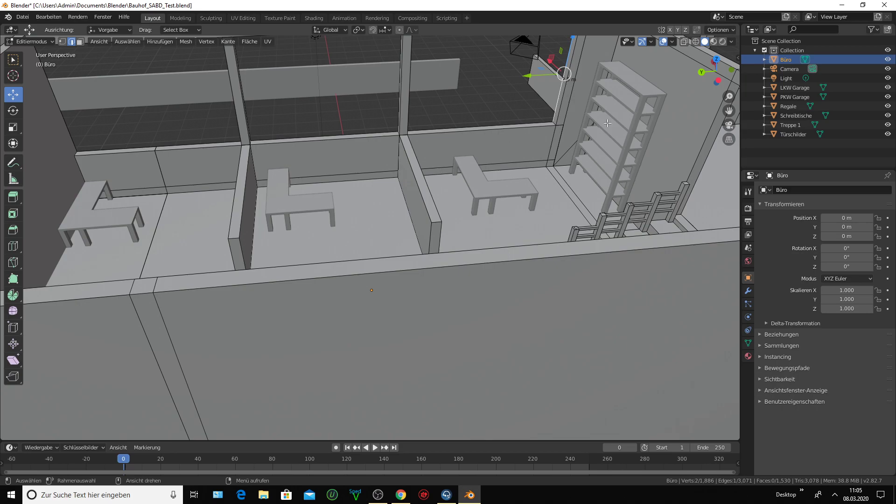
left_click_drag(729, 110, 583, 170)
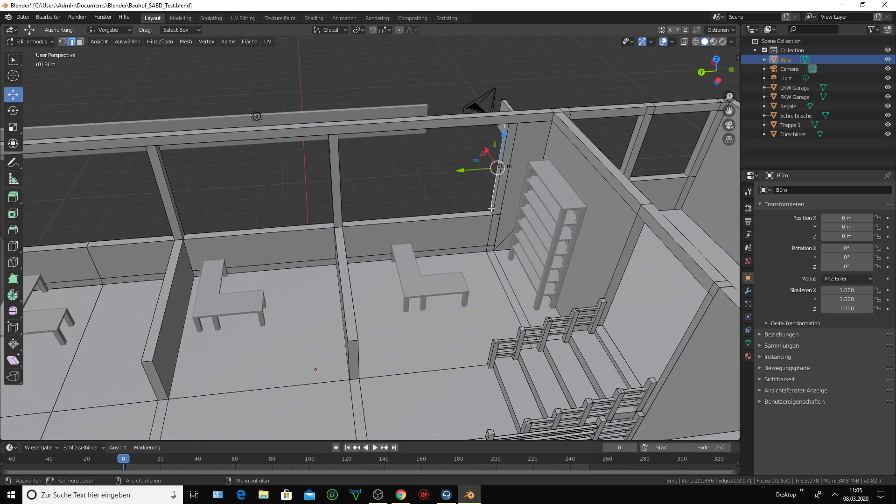
scroll(491, 209, "up", 2)
middle_click_drag(461, 211, 539, 197)
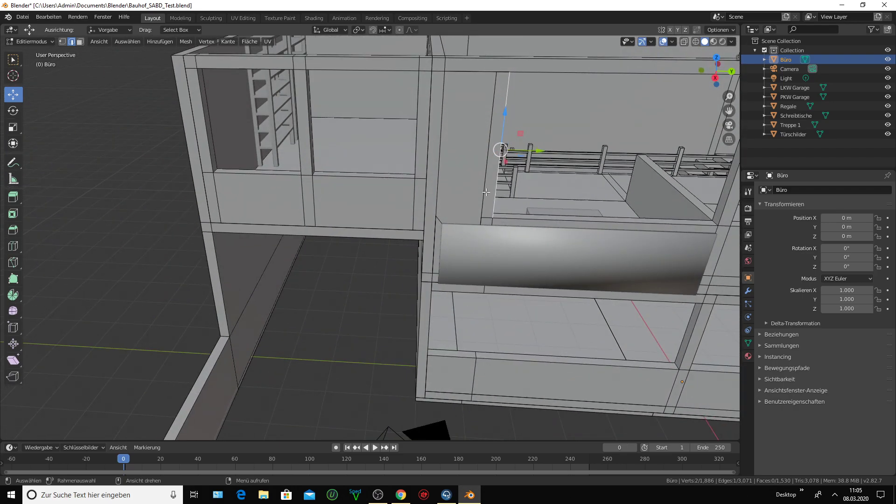
- Undo the recent face fills, leaving 1,526 faces, 3,067 edges and Object Mode
key("ctrl+z")
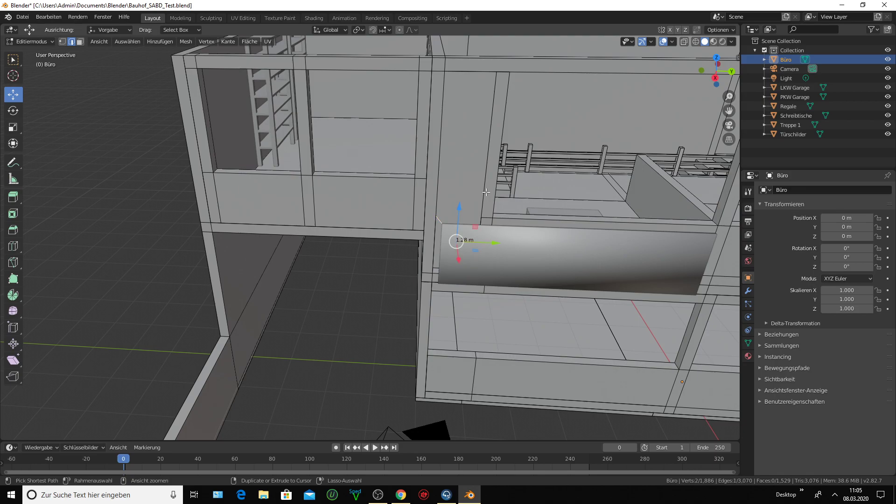
key("ctrl+z")
key("ctrl+z")
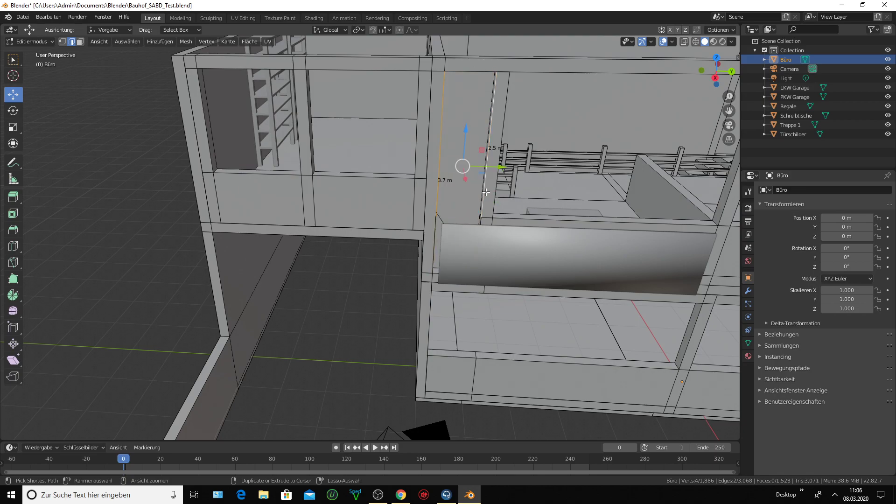
key("ctrl+z")
key("ctrl+z")
key("ctrl+z")
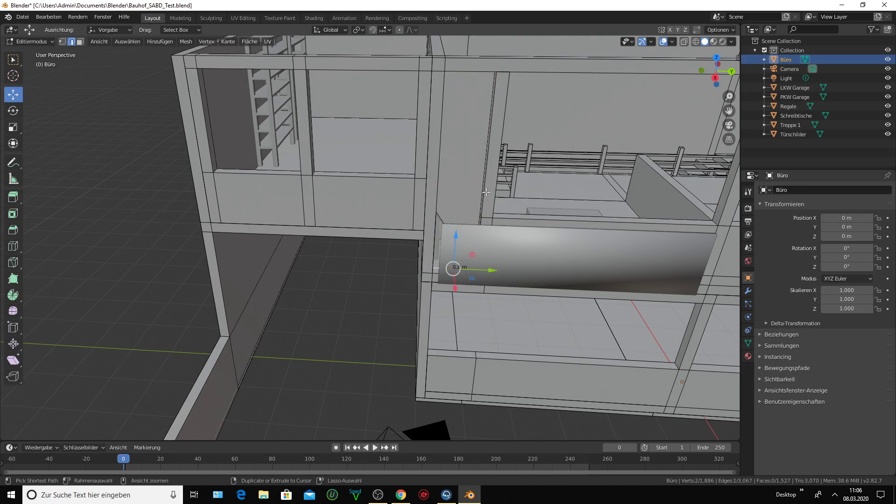
key("ctrl+z")
key("ctrl+z")
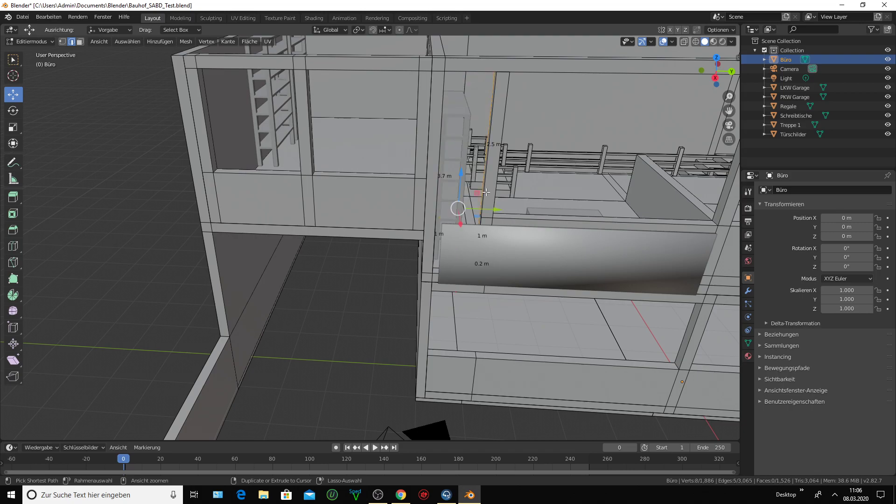
key("ctrl+z")
key("ctrl+z")
key("ctrl+z")
key("ctrl+z")
key("ctrl+z")
key("ctrl+z")
key("ctrl+z")
key("ctrl+z")
key("ctrl+z")
key("ctrl+z")
key("ctrl+z")
key("ctrl+z")
key("ctrl+z")
key("ctrl+z")
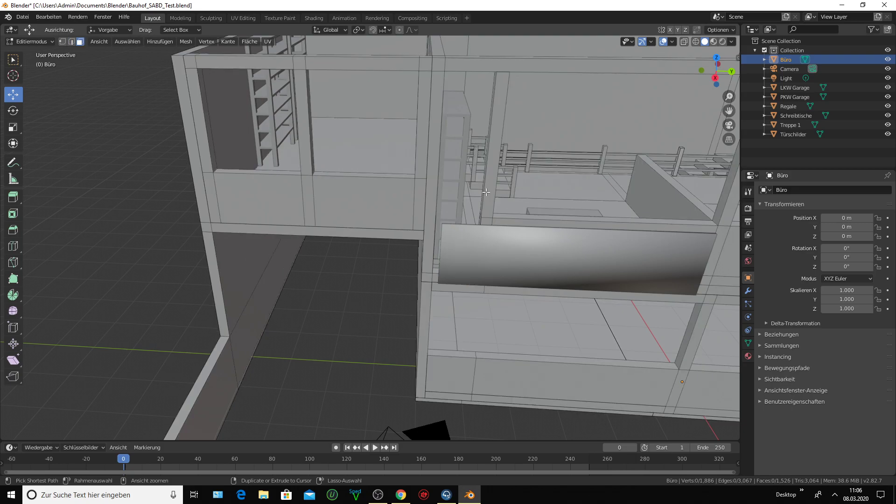
key("ctrl+z")
key("ctrl+z")
key("ctrl+z")
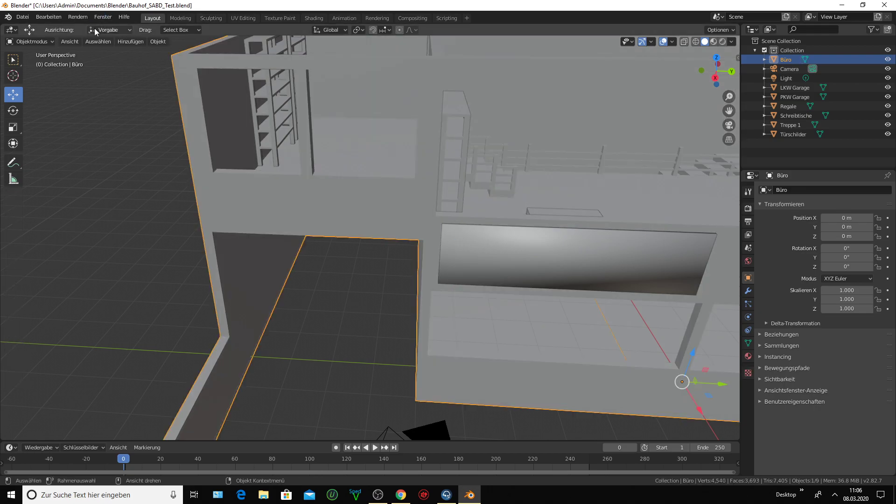
- Reopen Bauhof_SABD_Test.blend from disk without saving the current changes
left_click(22, 17)
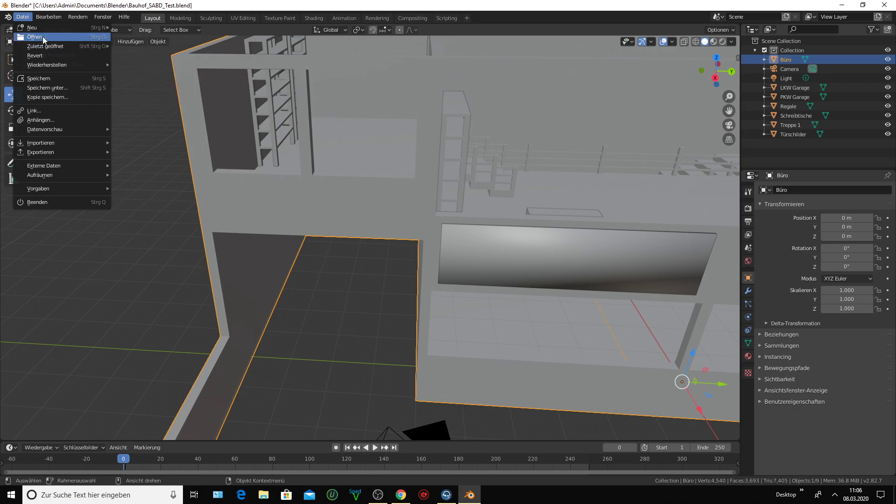
left_click(37, 36)
left_click(480, 260)
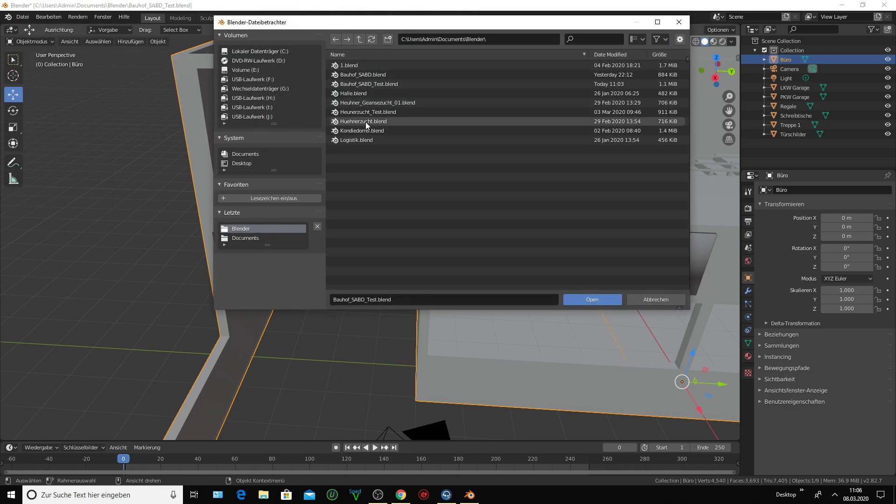
left_click(370, 85)
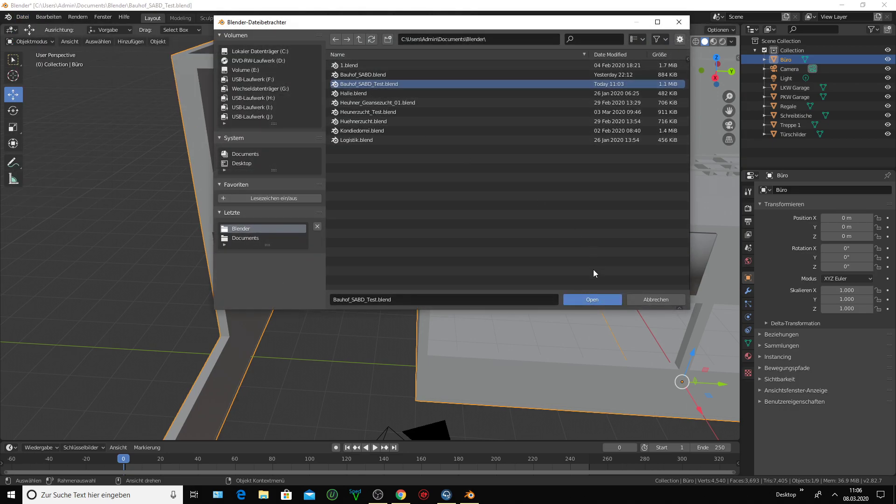
left_click(593, 299)
scroll(509, 246, "down", 5)
middle_click_drag(508, 246, 678, 141)
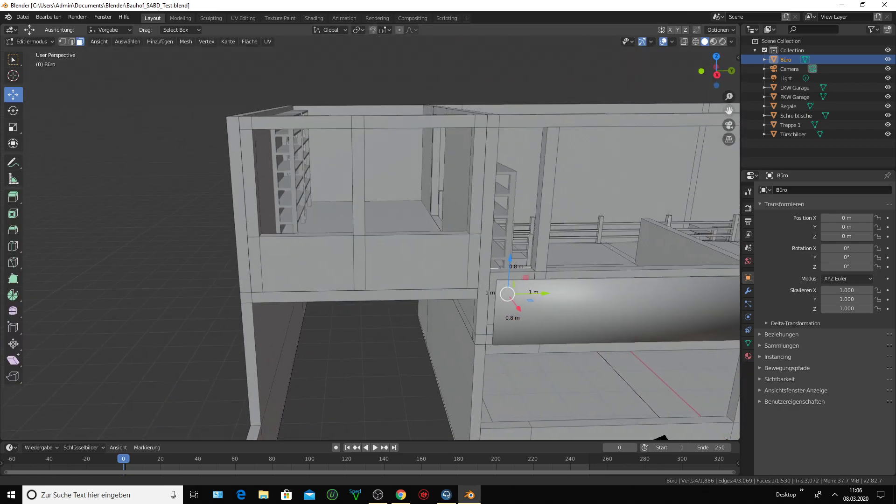
left_click_drag(732, 112, 420, 261)
scroll(421, 261, "down", 3)
middle_click_drag(420, 261, 257, 310)
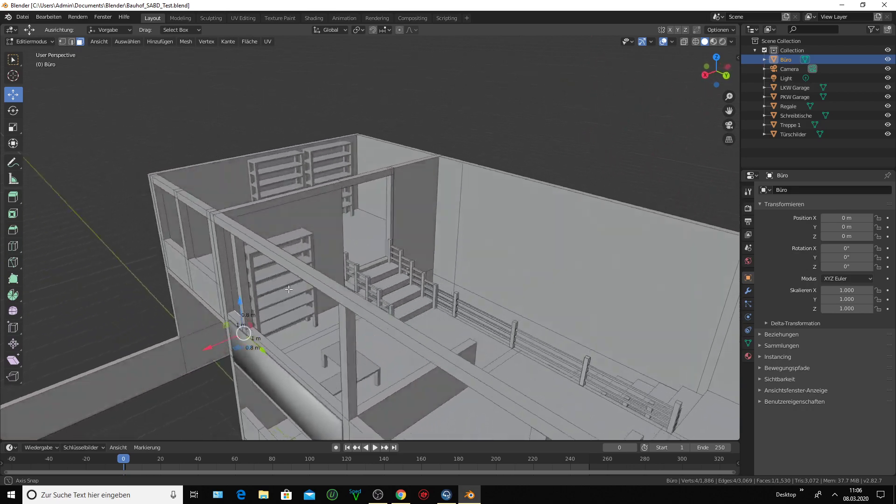
scroll(239, 332, "up", 3)
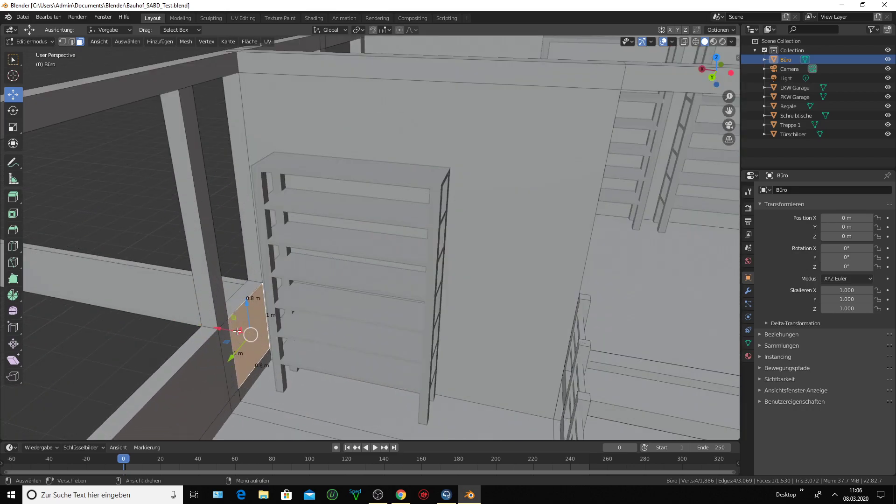
scroll(247, 334, "up", 3)
scroll(280, 303, "down", 4)
scroll(298, 285, "down", 1)
scroll(299, 286, "down", 2)
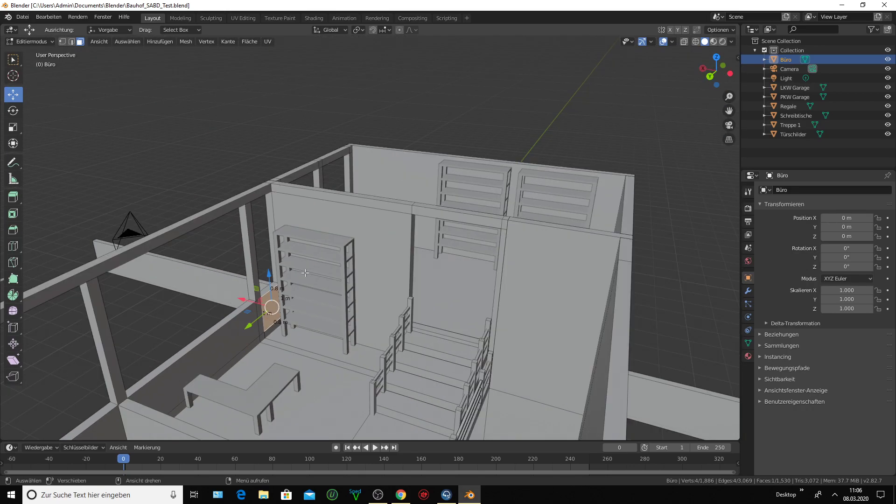
scroll(300, 266, "down", 1)
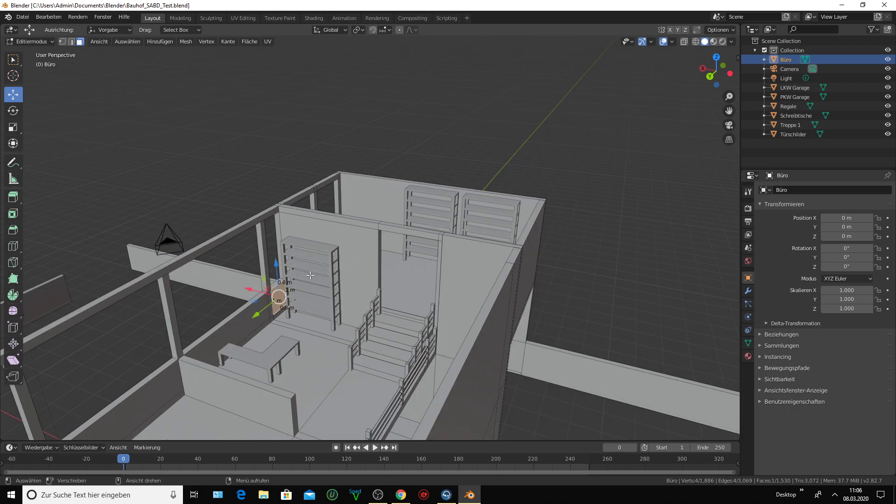
middle_click_drag(311, 275, 420, 273)
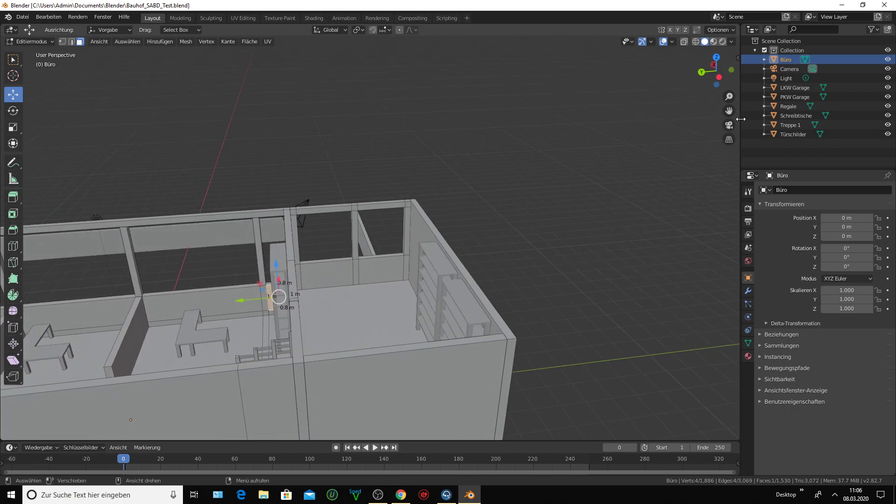
left_click_drag(730, 111, 396, 228)
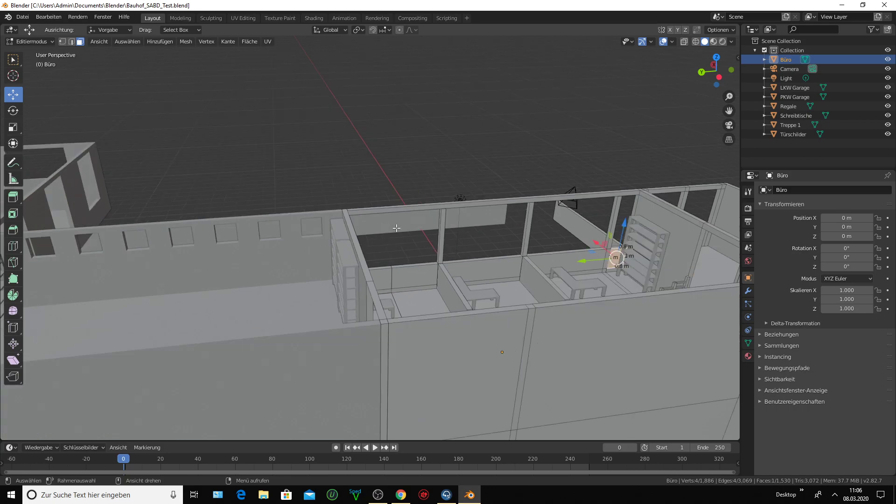
middle_click_drag(396, 227, 465, 247)
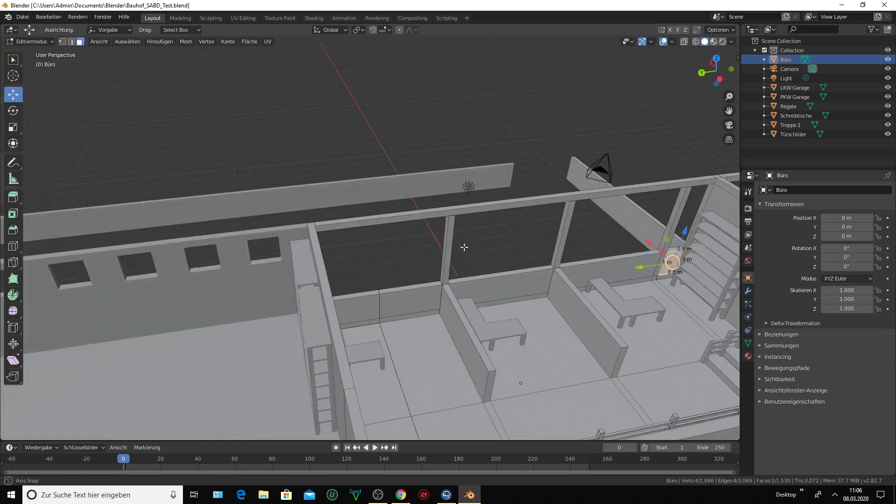
middle_click_drag(465, 248, 625, 117)
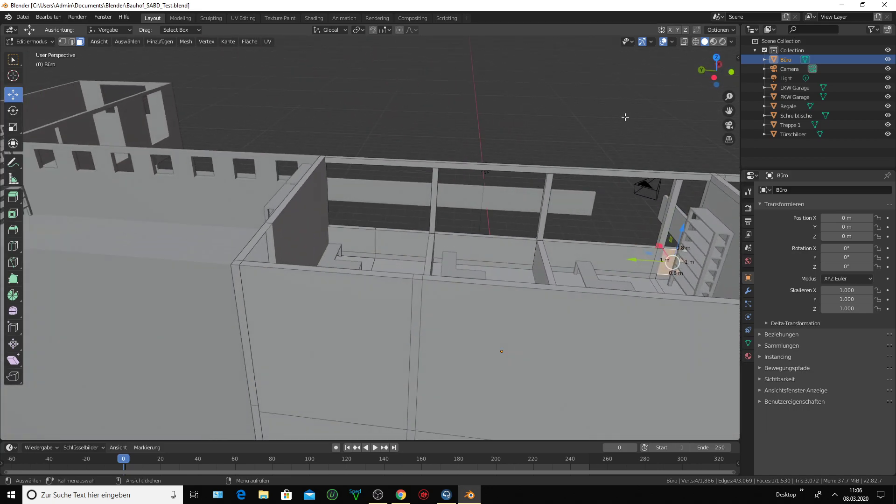
left_click_drag(729, 111, 301, 284)
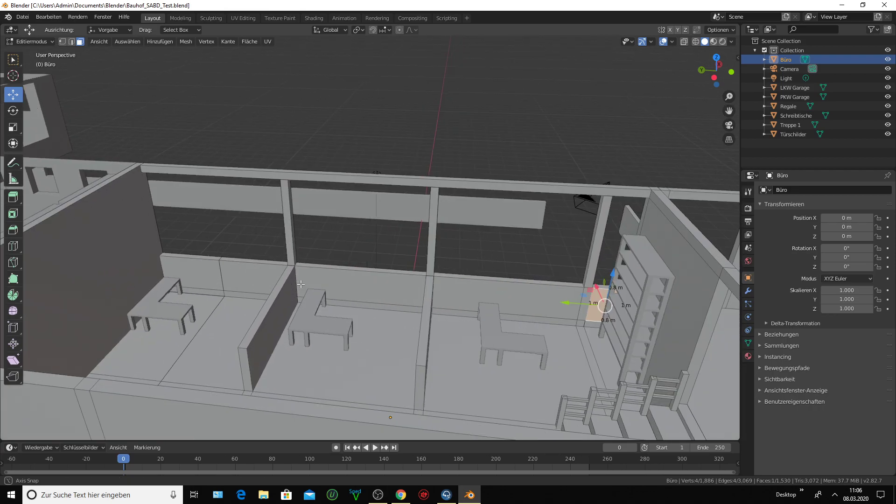
middle_click_drag(301, 284, 314, 281)
scroll(475, 270, "down", 3)
scroll(483, 283, "down", 2)
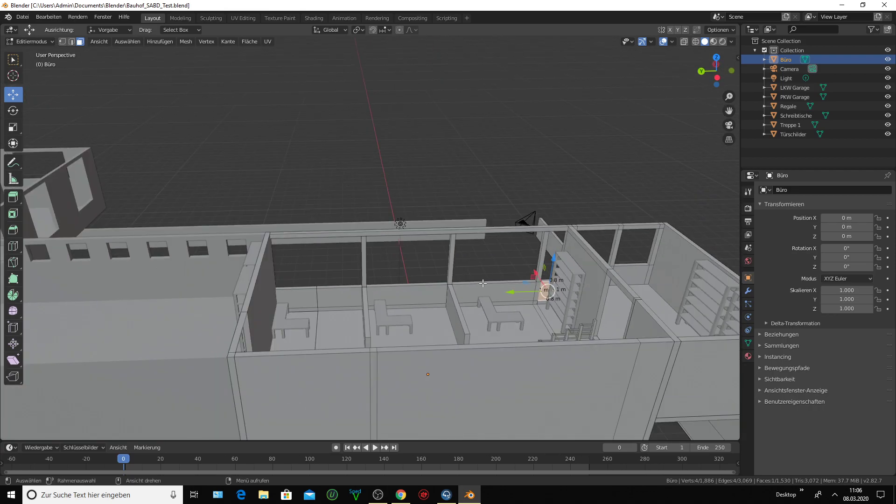
middle_click_drag(483, 283, 305, 279)
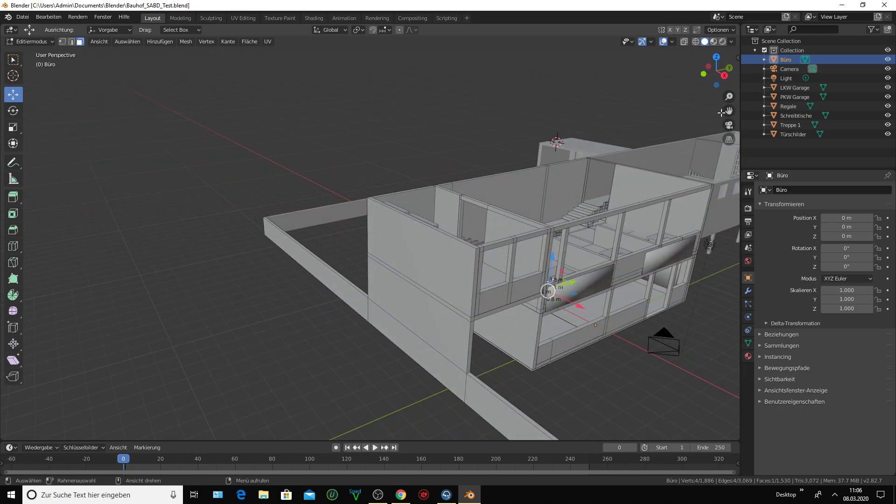
- Orbit, pan and zoom to a low frontal view of the Büro building
left_click_drag(723, 112, 489, 237)
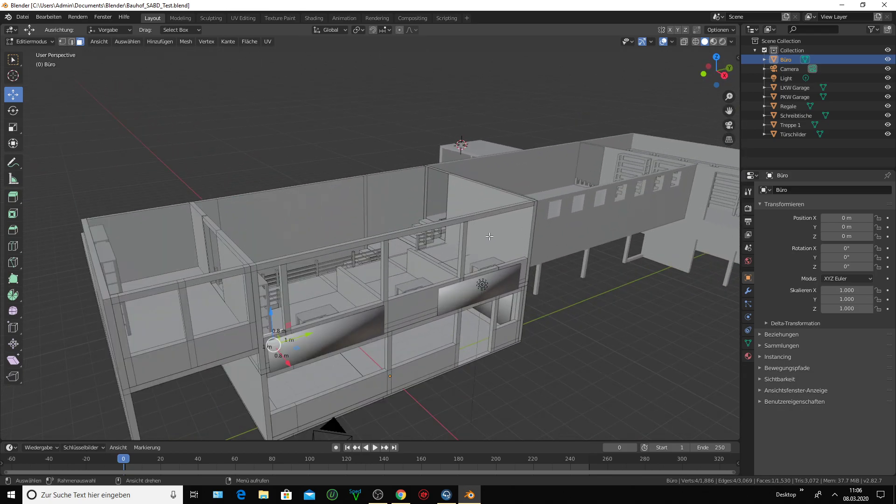
middle_click_drag(489, 236, 450, 228)
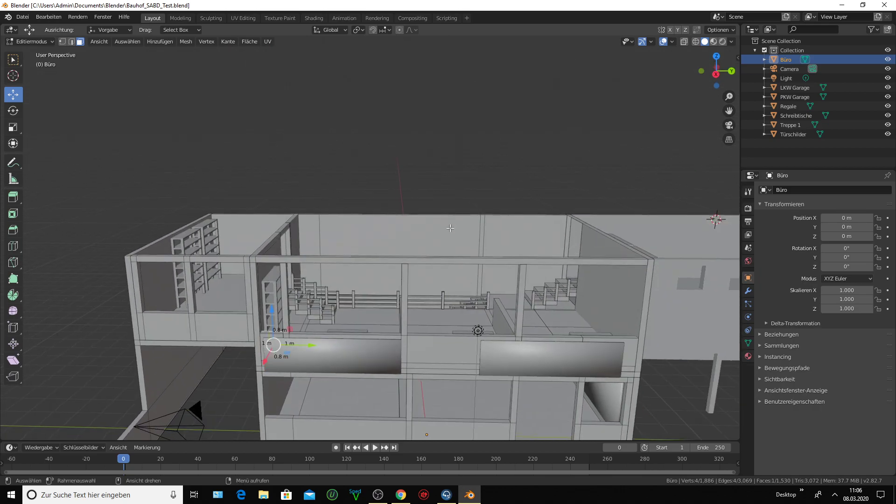
left_click_drag(729, 111, 602, 37)
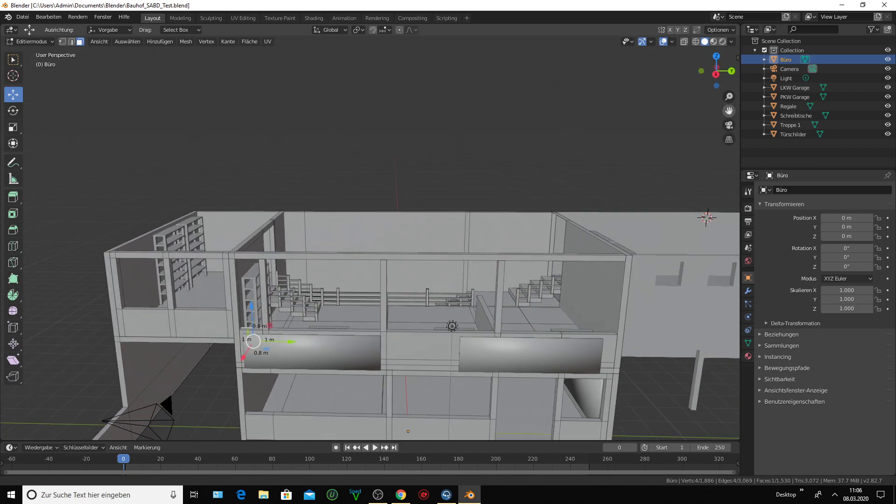
scroll(546, 269, "up", 2)
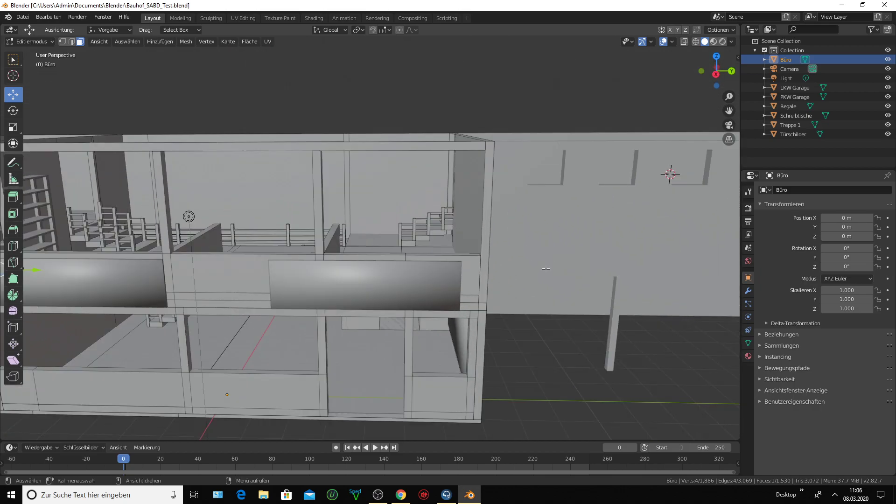
scroll(565, 252, "down", 1)
middle_click_drag(570, 242, 533, 267)
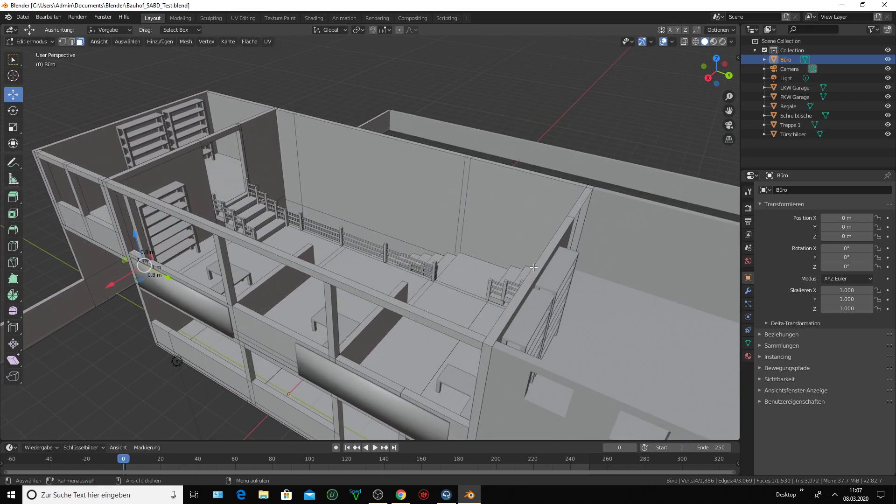
left_click_drag(730, 110, 488, 238)
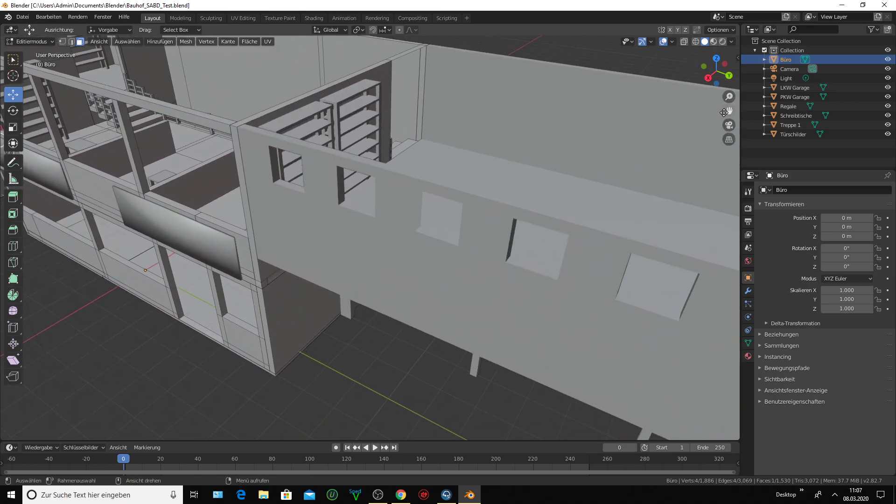
middle_click_drag(488, 237, 583, 156)
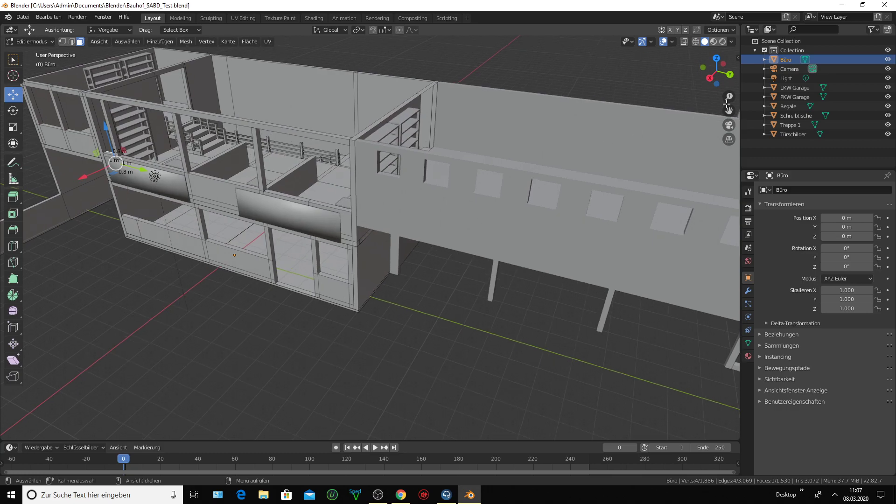
mouse_move(727, 104)
middle_mouse_down()
mouse_move(550, 135)
mouse_move(336, 246)
mouse_move(713, 89)
middle_mouse_up()
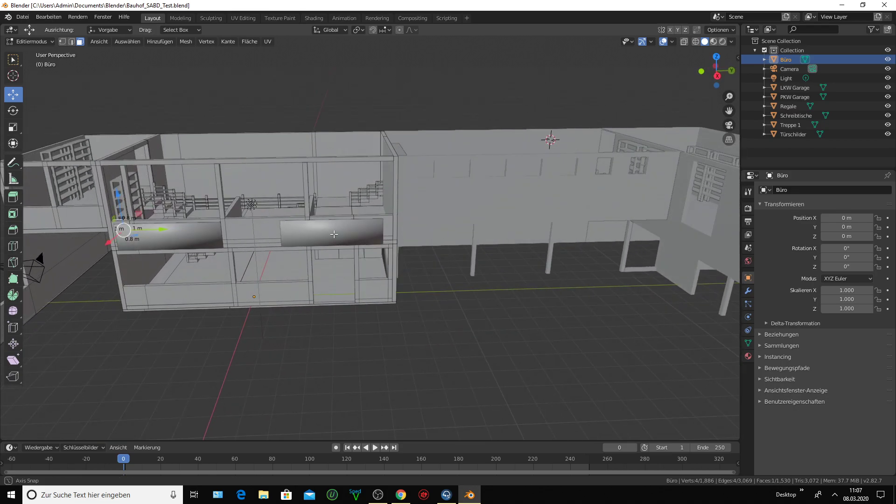
scroll(501, 218, "up", 3, "shift")
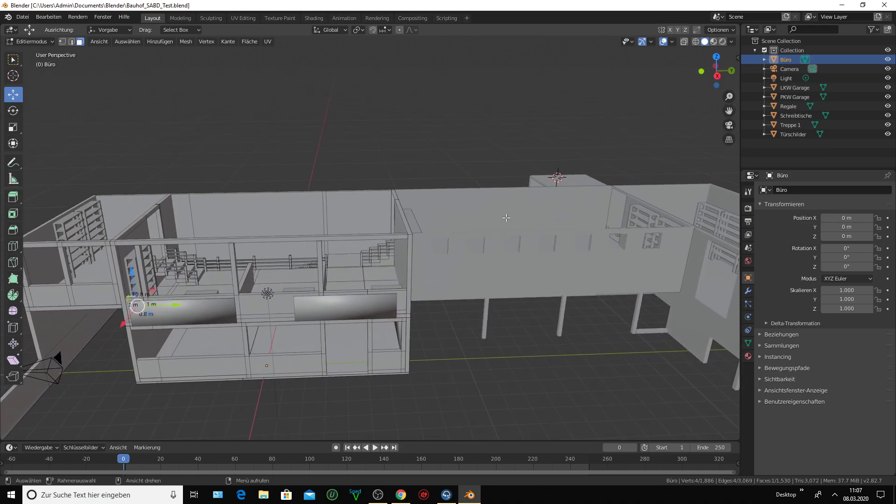
scroll(501, 218, "up", 2)
- Return to Object Mode and save the blend file
left_click(52, 43)
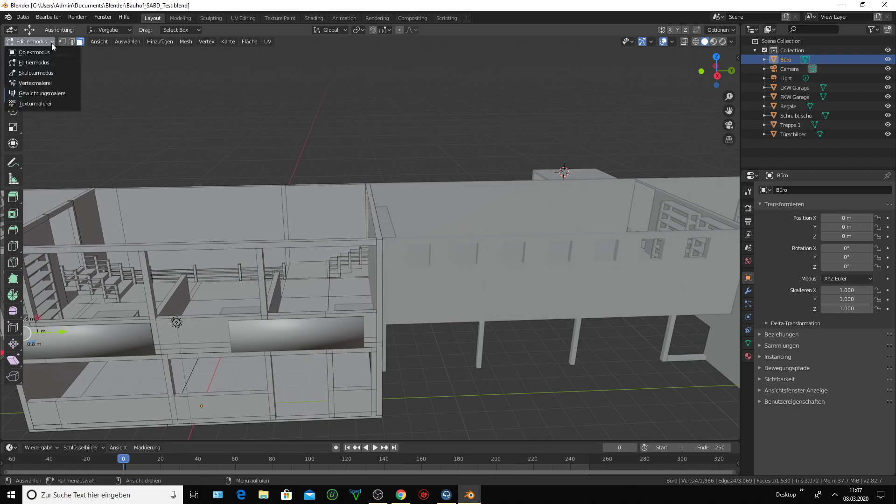
left_click(34, 57)
left_click(22, 17)
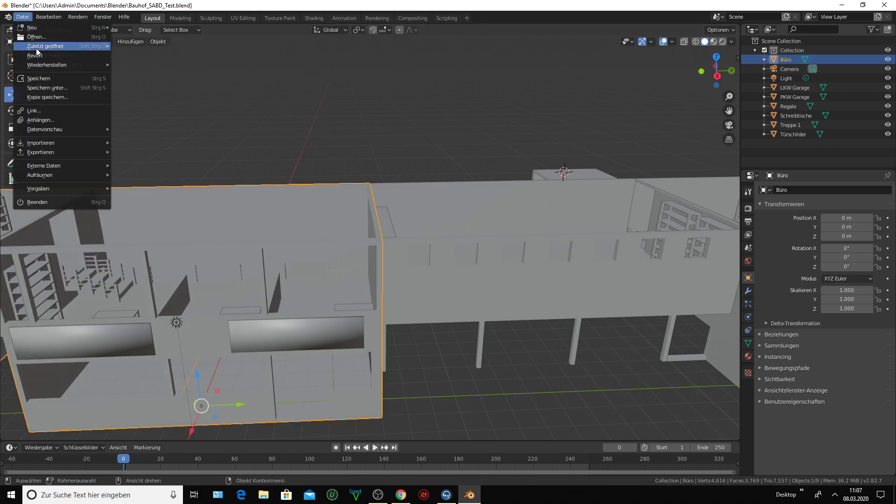
left_click(46, 79)
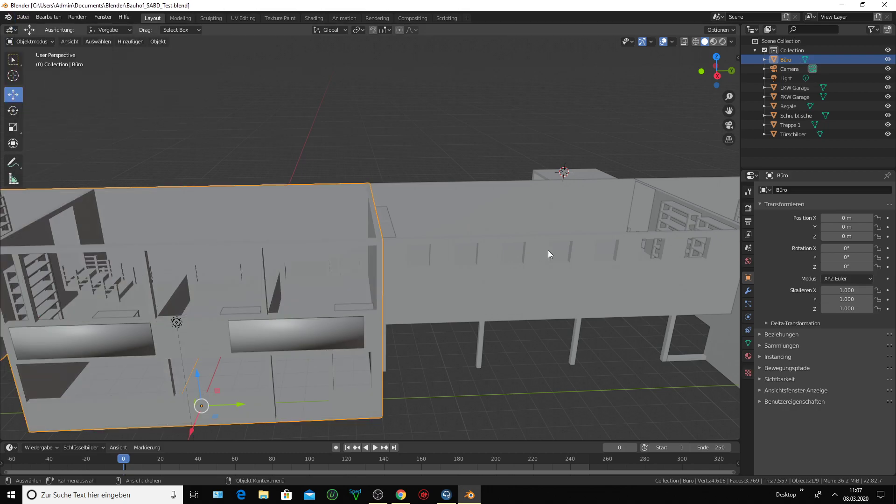
- Select the whole right sign panel of the Türschilder object in Edit Mode
left_click(797, 134)
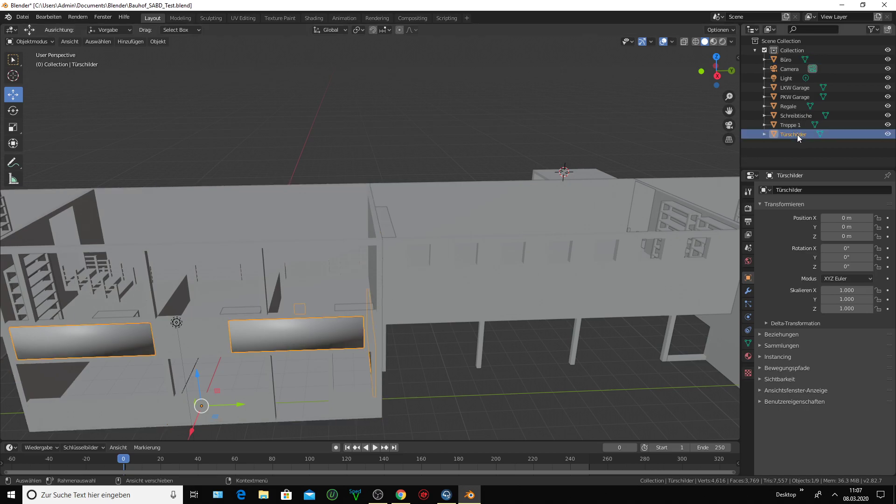
left_click(54, 41)
left_click(38, 65)
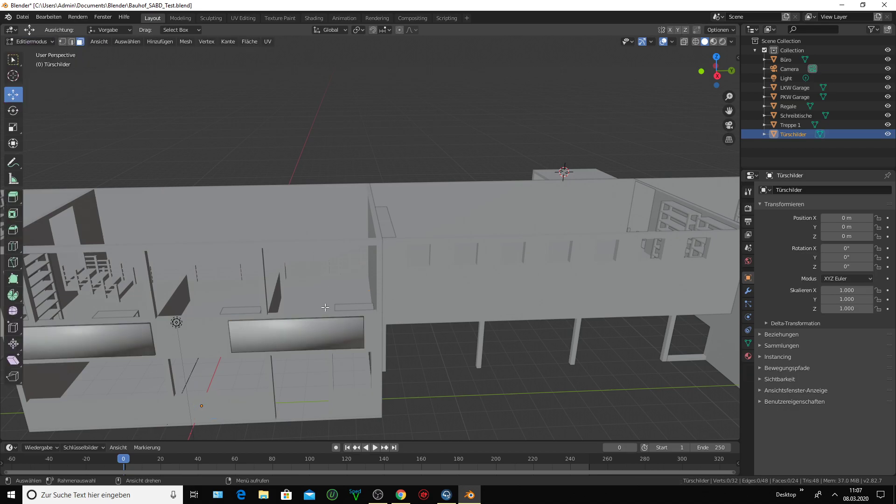
left_click(296, 339)
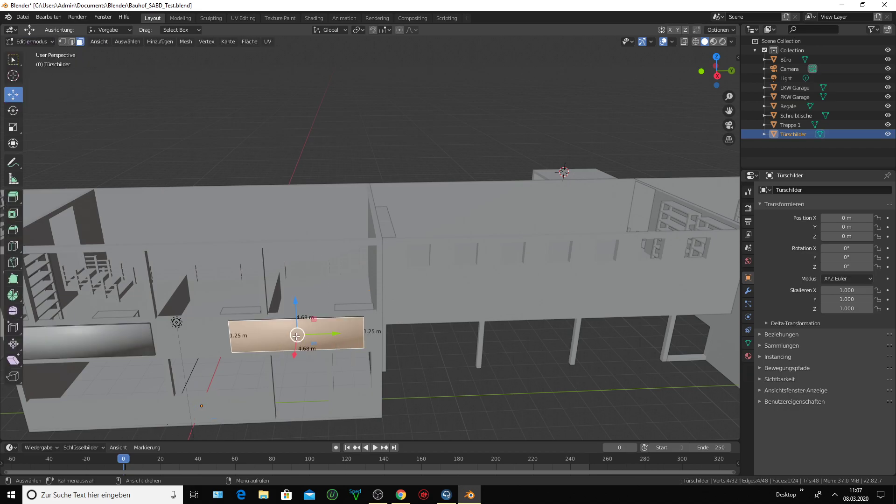
key("ctrl+l")
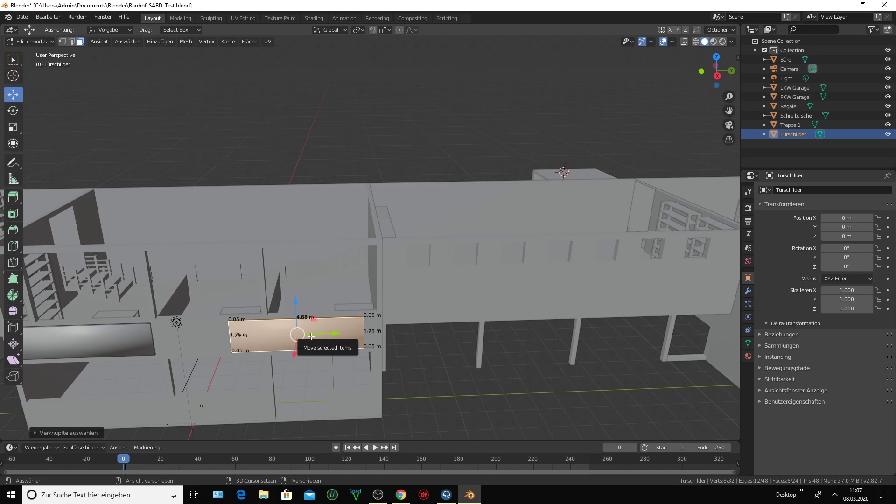
- Duplicate the sign panel and slide the copy toward the far interior wall
key("shift+d")
right_click(319, 335)
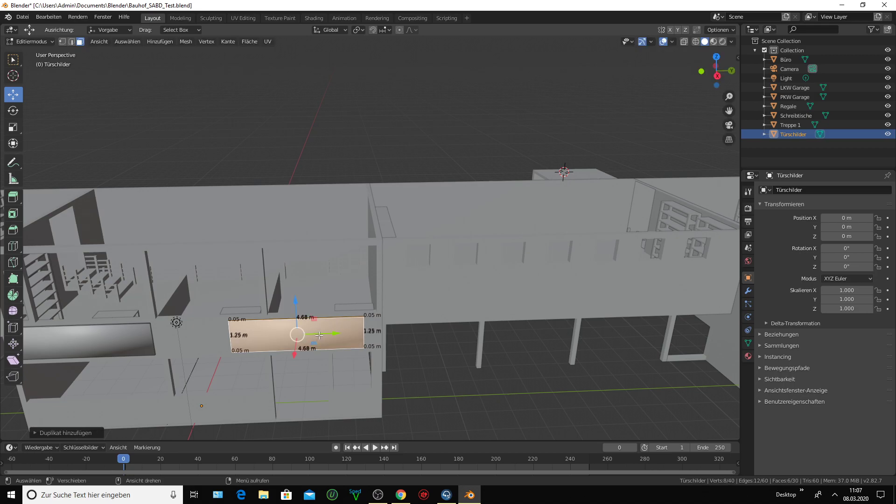
left_click_drag(319, 335, 529, 286)
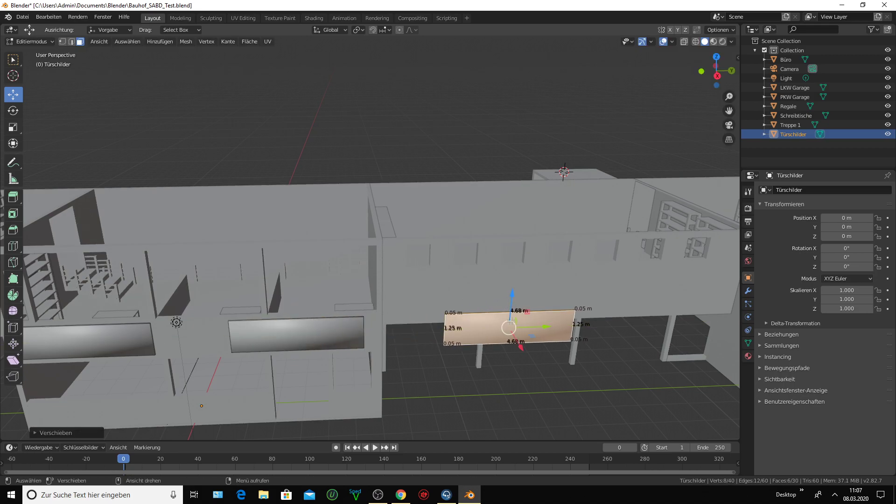
scroll(515, 342, "up", 3)
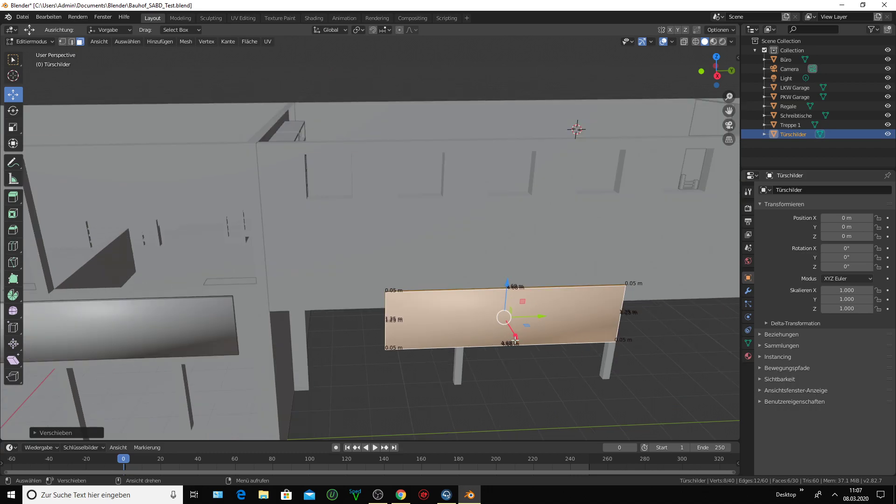
middle_click_drag(522, 342, 553, 353)
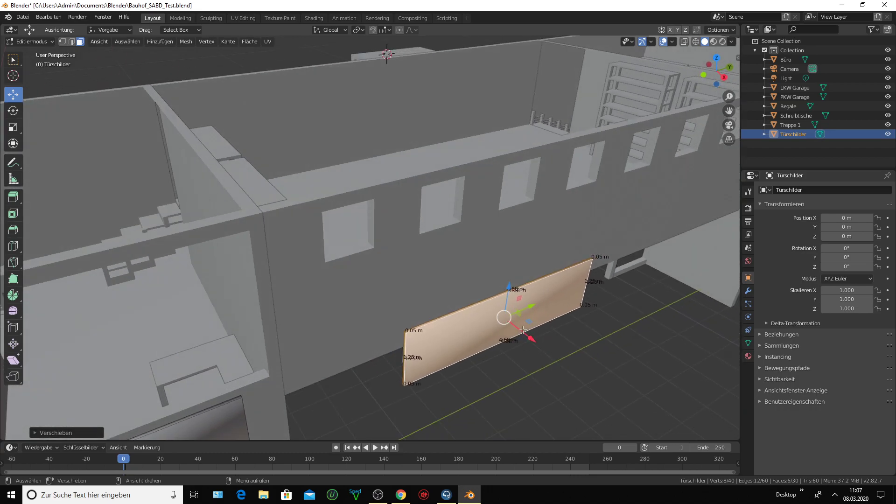
left_click_drag(523, 330, 372, 132)
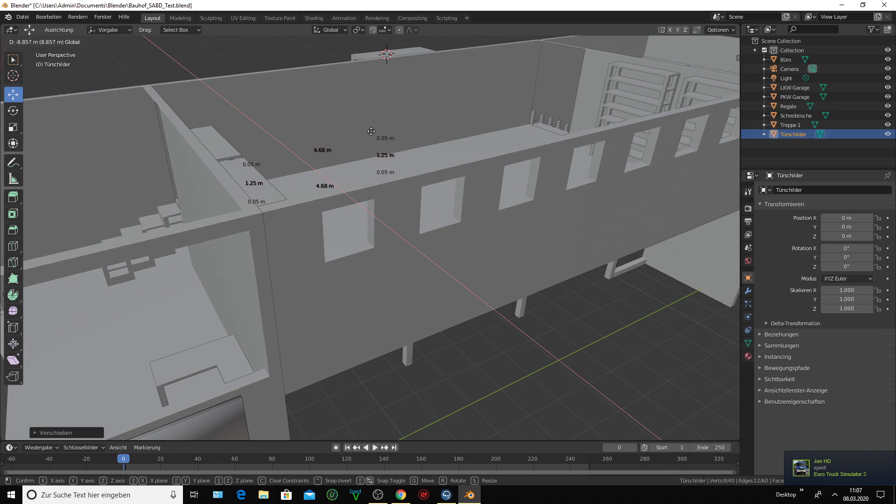
middle_click_drag(371, 131, 456, 146)
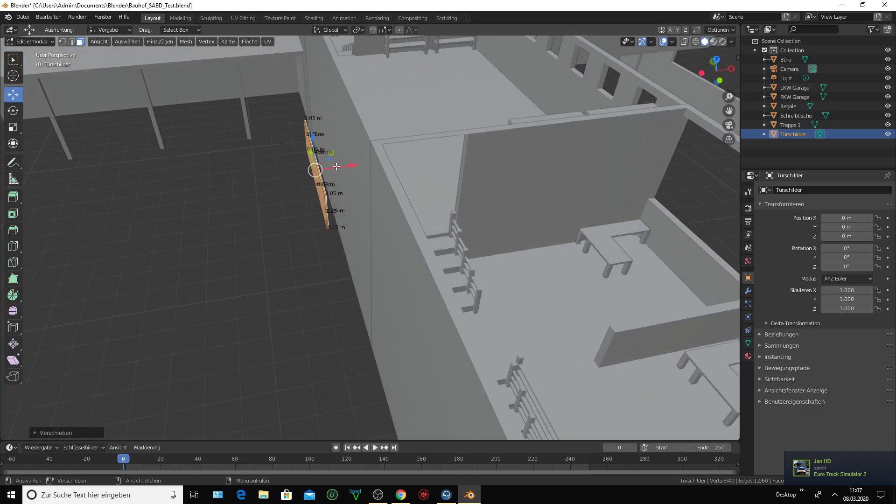
scroll(336, 167, "up", 3)
mouse_move(336, 167)
middle_mouse_down()
mouse_move(405, 135)
mouse_move(296, 161)
mouse_move(312, 169)
middle_mouse_up()
- Move the 4.68 m × 1.25 m sign along X to sit flat against the wall
key("g")
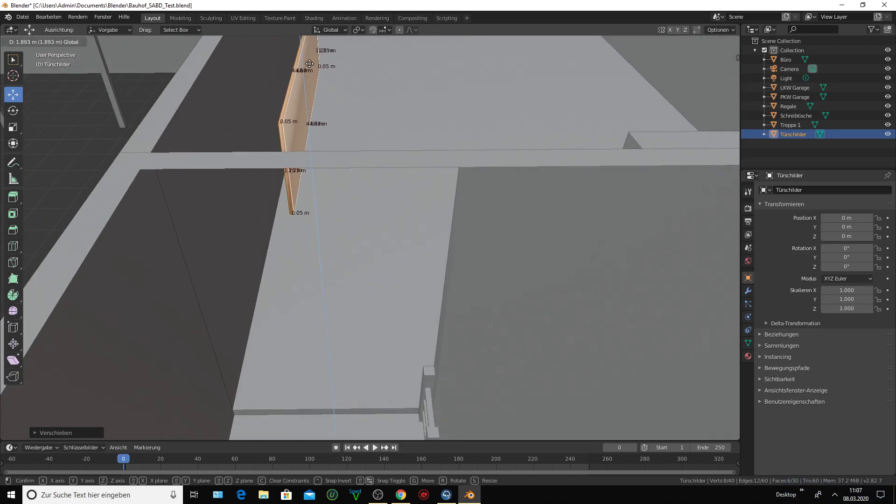
key("Escape")
mouse_move(329, 80)
middle_mouse_down()
mouse_move(322, 77)
mouse_move(566, 99)
mouse_move(683, 135)
middle_mouse_up()
scroll(458, 154, "up", 2)
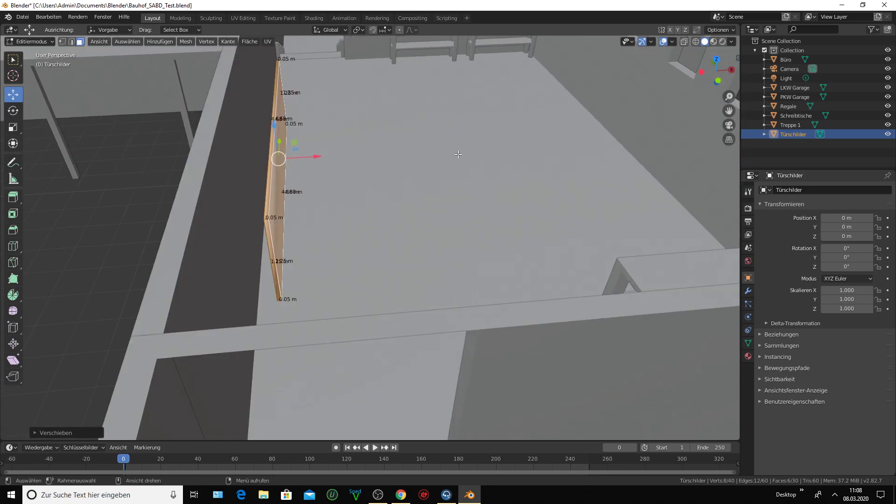
scroll(458, 154, "up", 1)
middle_click_drag(457, 154, 370, 156)
scroll(370, 156, "up", 2)
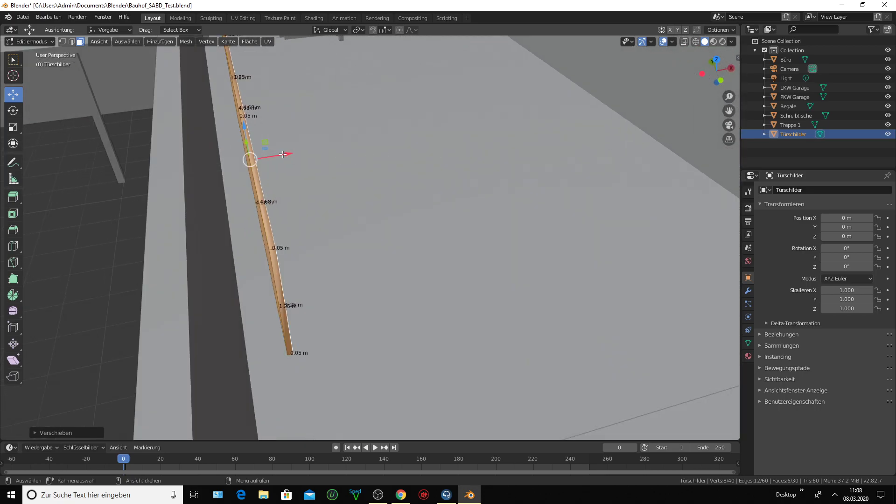
left_click_drag(283, 154, 239, 162)
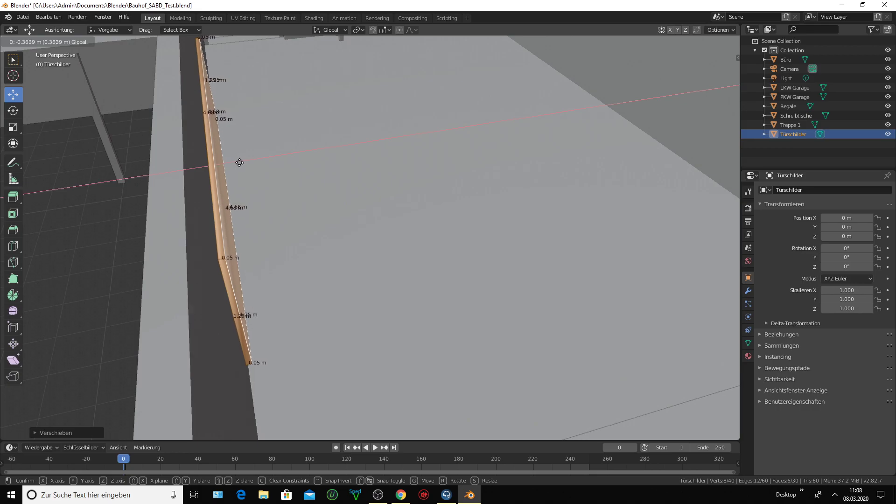
left_click(240, 163)
mouse_move(241, 164)
middle_mouse_down()
mouse_move(251, 165)
mouse_move(248, 157)
middle_mouse_up()
left_click_drag(248, 159, 239, 159)
scroll(284, 185, "down", 3)
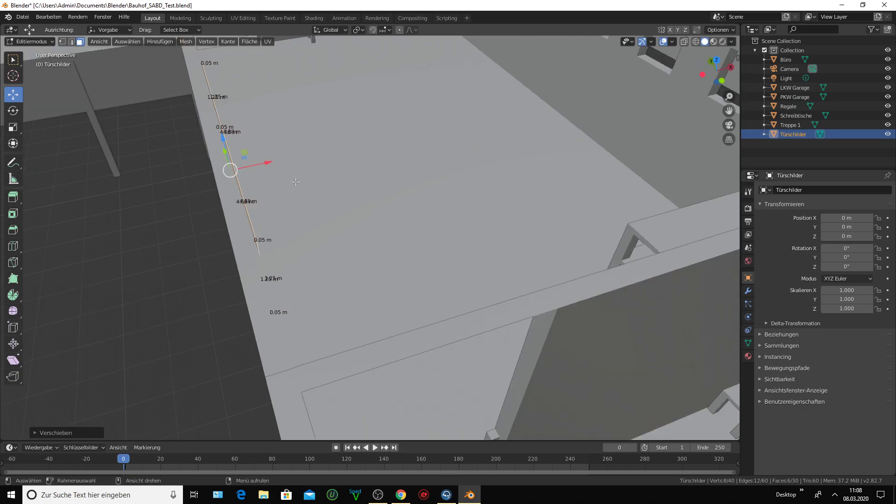
mouse_move(283, 185)
middle_mouse_down()
mouse_move(256, 176)
mouse_move(330, 176)
mouse_move(291, 150)
mouse_move(555, 82)
middle_mouse_up()
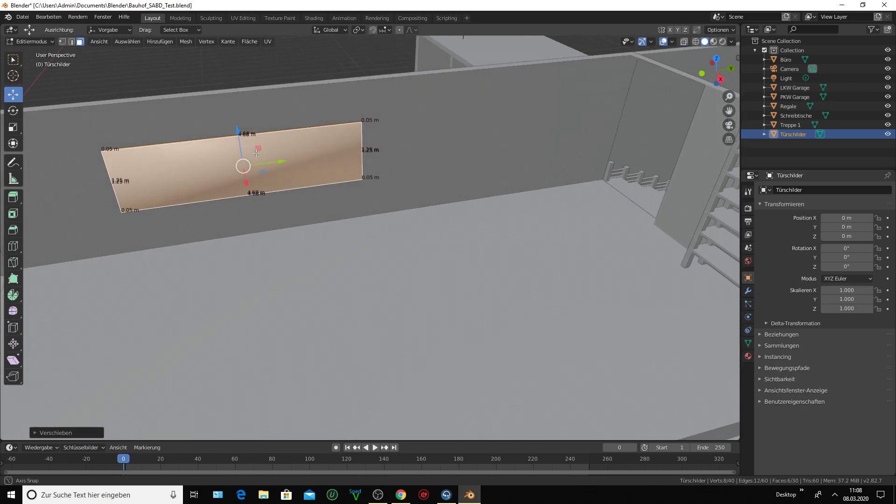
- Select the sign's top face and raise it along Z, making the plate 1.69 m tall
left_click_drag(728, 111, 558, 202)
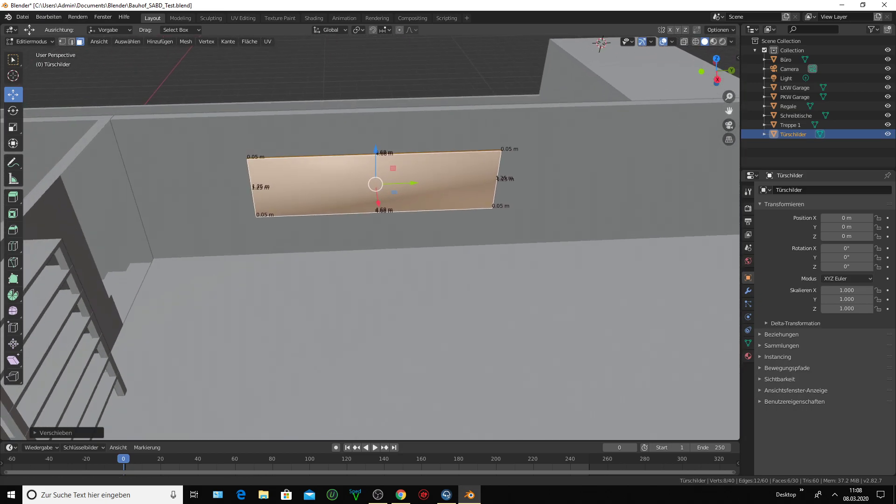
left_click_drag(723, 114, 462, 204)
scroll(462, 204, "down", 3)
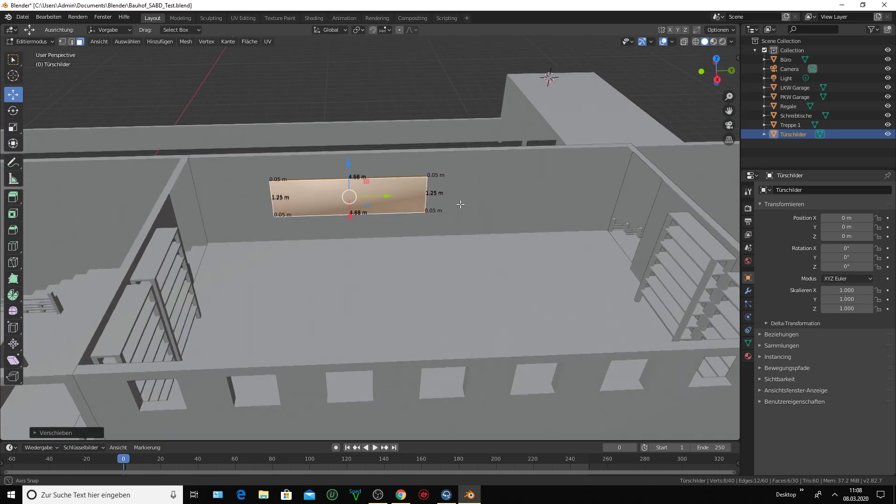
middle_click_drag(462, 204, 454, 200)
scroll(454, 200, "up", 2)
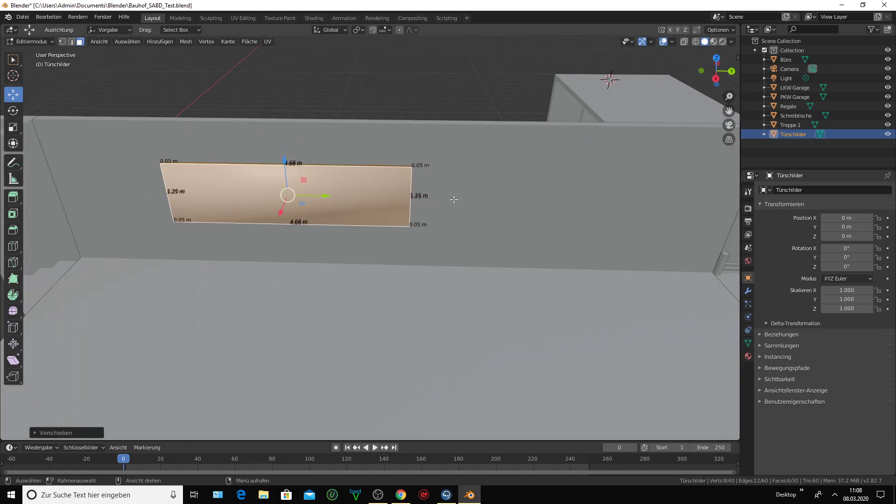
scroll(388, 181, "up", 2)
middle_click_drag(379, 178, 285, 205)
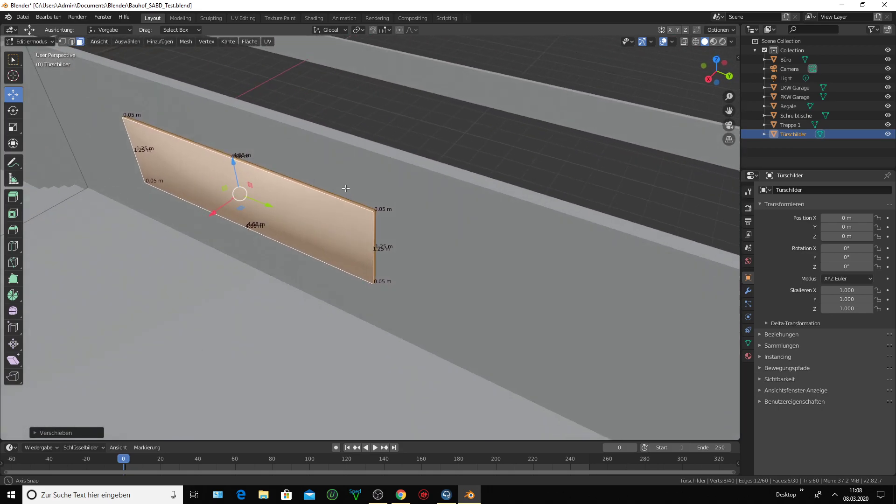
left_click(297, 203)
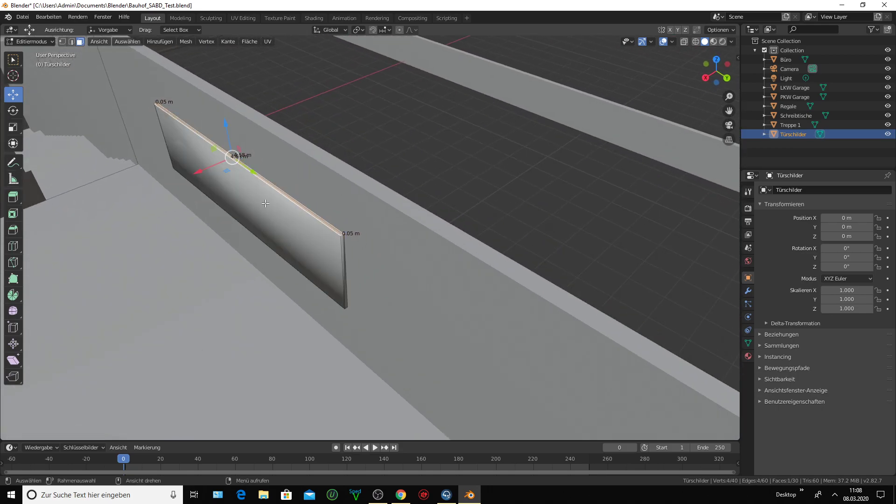
mouse_move(266, 201)
middle_mouse_down()
mouse_move(226, 136)
mouse_move(291, 112)
mouse_move(356, 105)
mouse_move(344, 137)
middle_mouse_up()
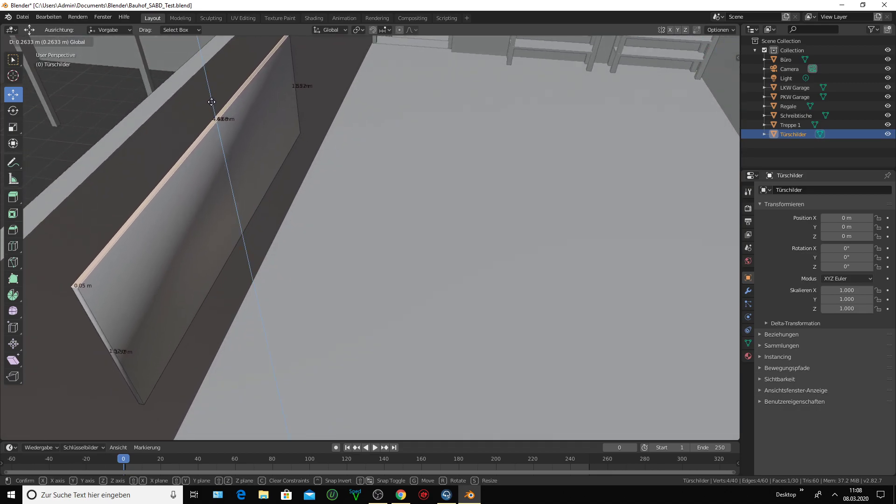
left_click_drag(219, 127, 278, 121)
- Pull the sign's right end edge inward along Y to shorten it to 2.46 m wide
mouse_move(278, 121)
middle_mouse_down()
mouse_move(203, 104)
mouse_move(236, 119)
mouse_move(207, 116)
mouse_move(232, 139)
middle_mouse_up()
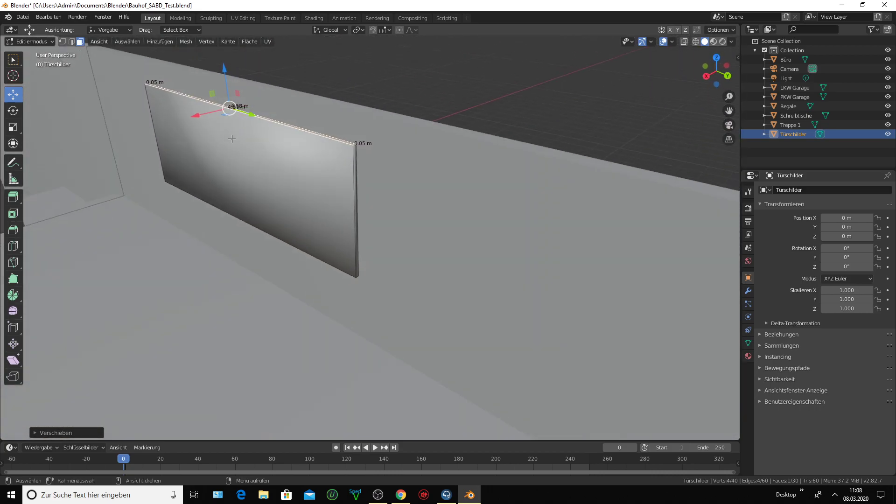
left_click(355, 176)
scroll(355, 176, "up", 2)
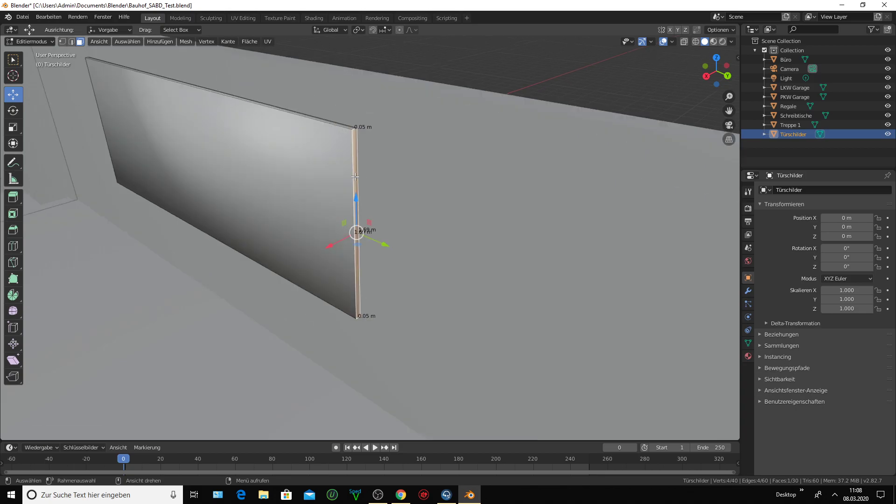
left_click_drag(375, 238, 214, 180)
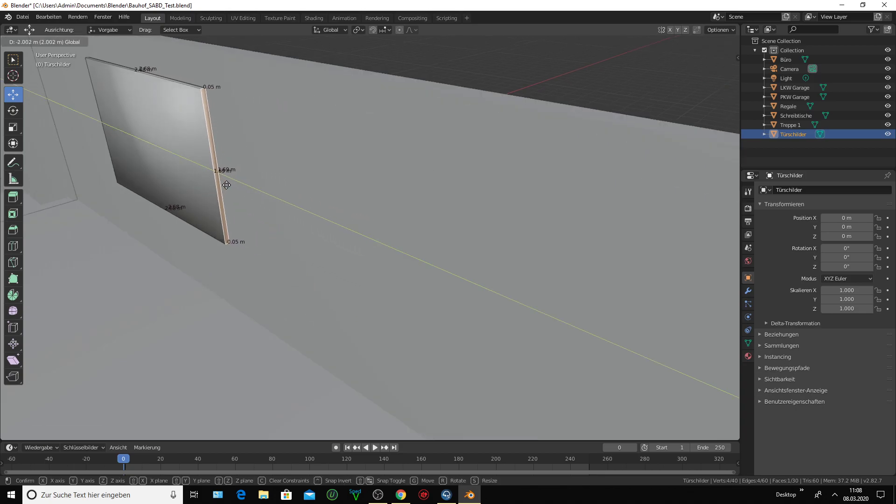
mouse_move(214, 180)
middle_mouse_down()
mouse_move(480, 128)
mouse_move(362, 207)
middle_mouse_up()
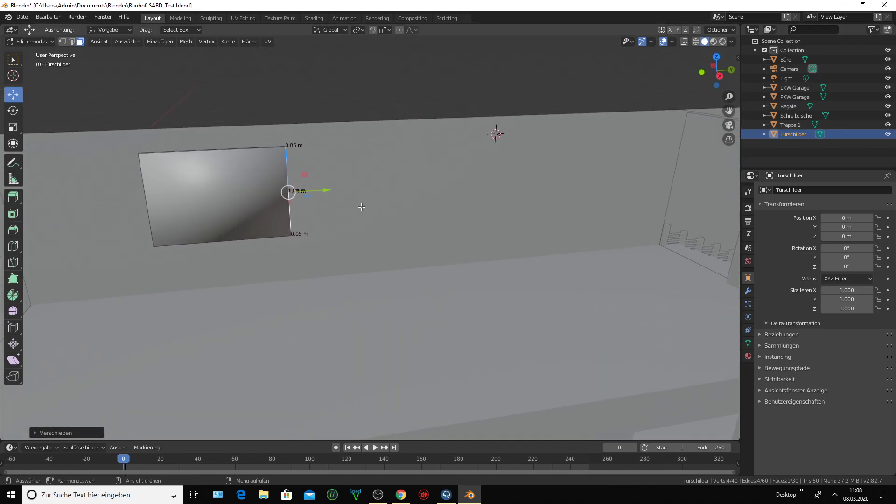
left_click_drag(732, 115, 387, 203)
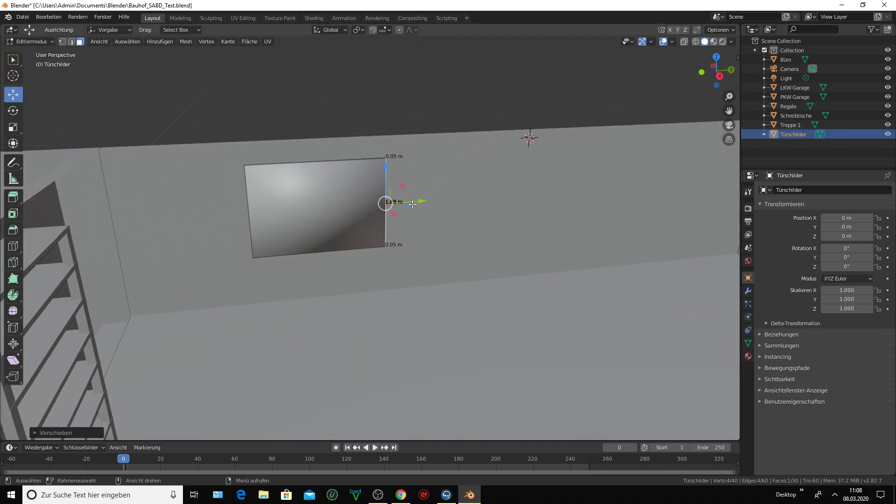
scroll(392, 201, "up", 1)
middle_click_drag(305, 188, 322, 194)
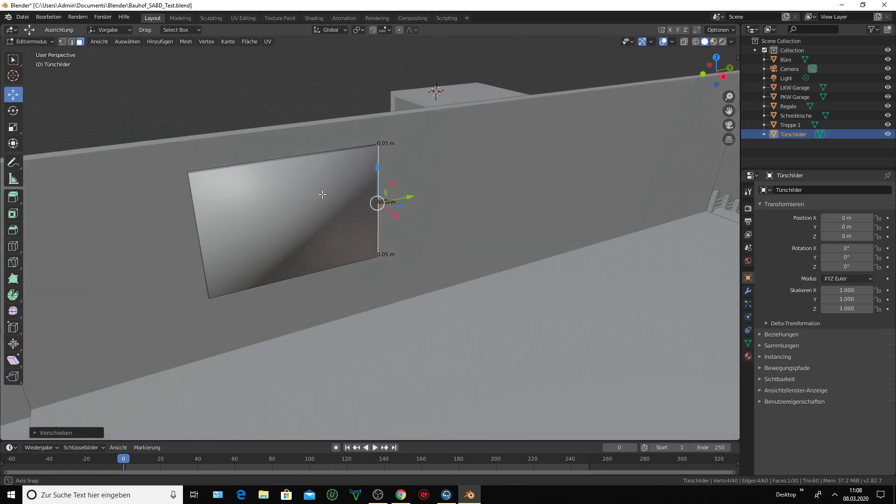
left_click(291, 199)
- Move the whole sign panel down and toward the wall's left end
key("ctrl+l")
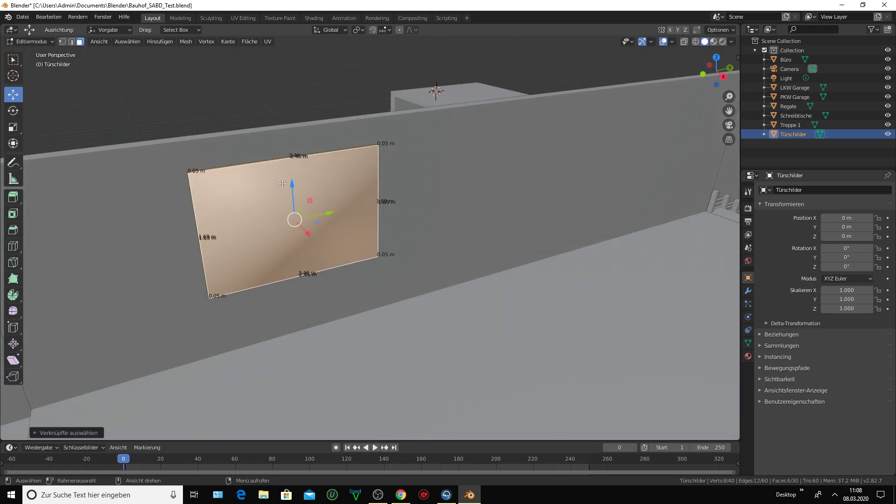
left_click_drag(291, 193, 286, 205)
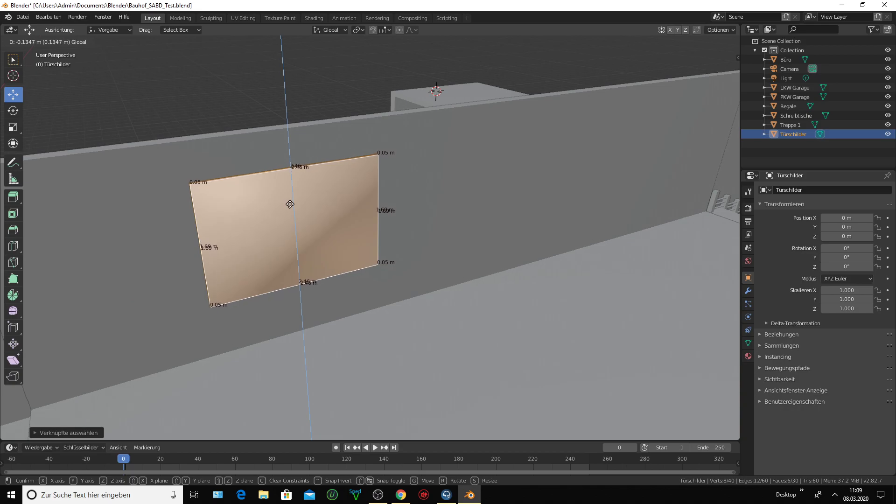
middle_click_drag(286, 206, 273, 207)
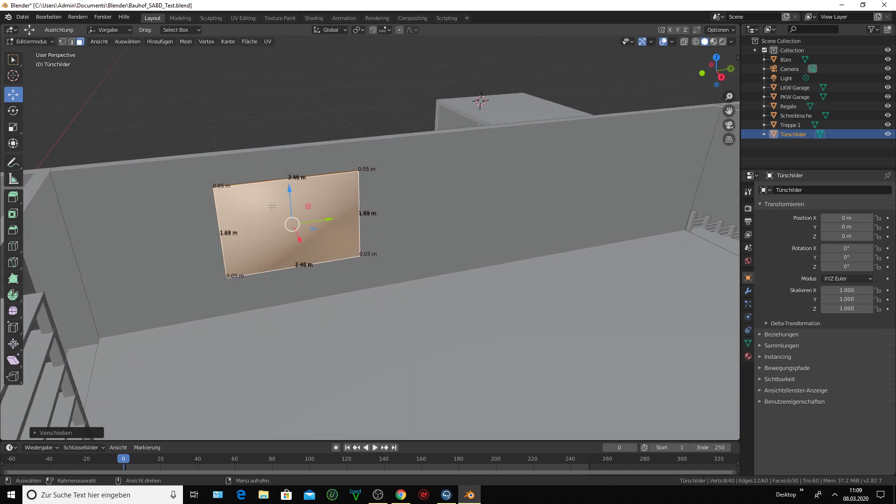
left_click_drag(311, 223, 225, 223)
mouse_move(225, 223)
middle_mouse_down()
mouse_move(222, 210)
mouse_move(240, 206)
middle_mouse_up()
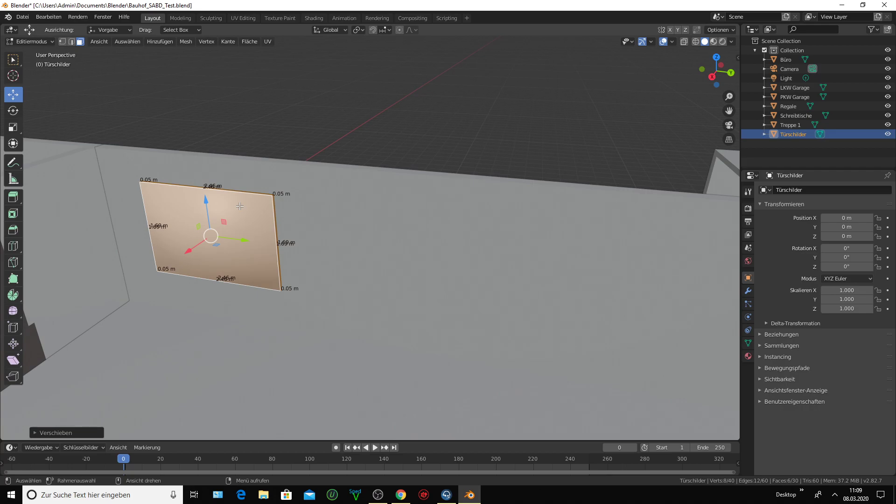
- Duplicate the sign and slide the copy along Y to the right of the first
key("shift+d")
right_click(239, 206)
key("g")
key("y")
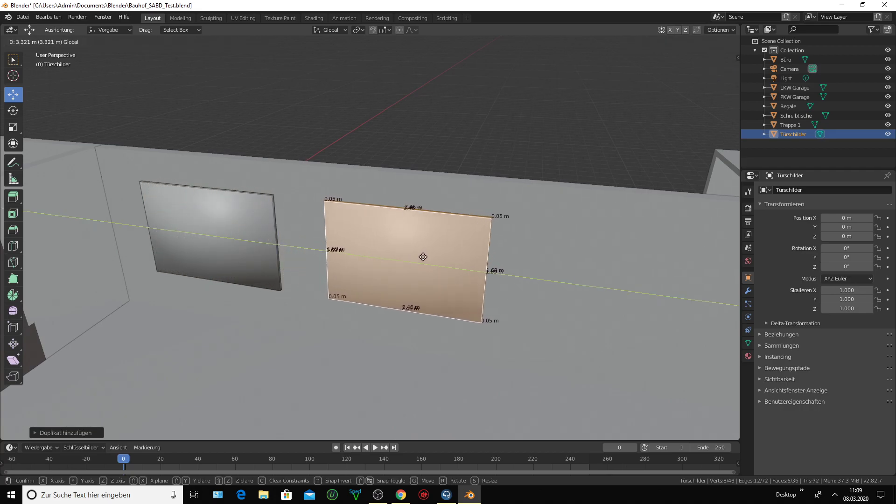
left_click(427, 257)
mouse_move(427, 257)
middle_mouse_down()
mouse_move(491, 244)
mouse_move(476, 247)
middle_mouse_up()
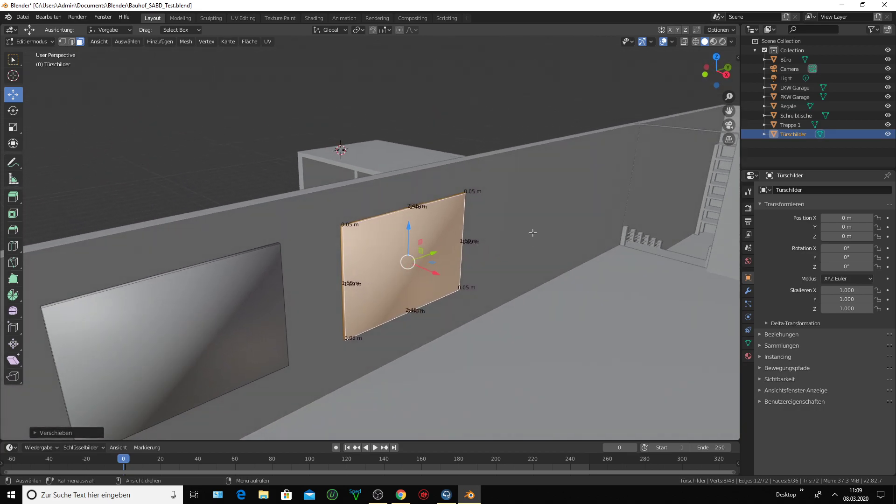
middle_click_drag(533, 233, 661, 129)
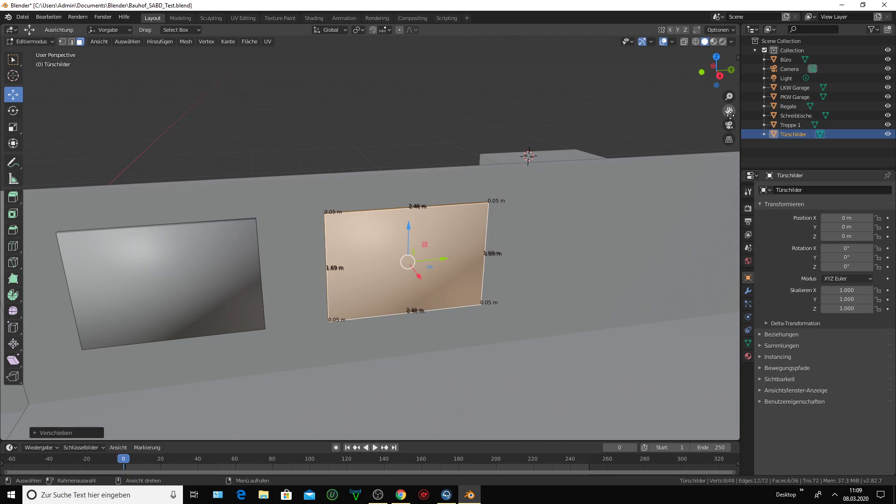
mouse_move(729, 113)
middle_mouse_down()
mouse_move(456, 242)
mouse_move(566, 158)
mouse_move(470, 265)
middle_mouse_up()
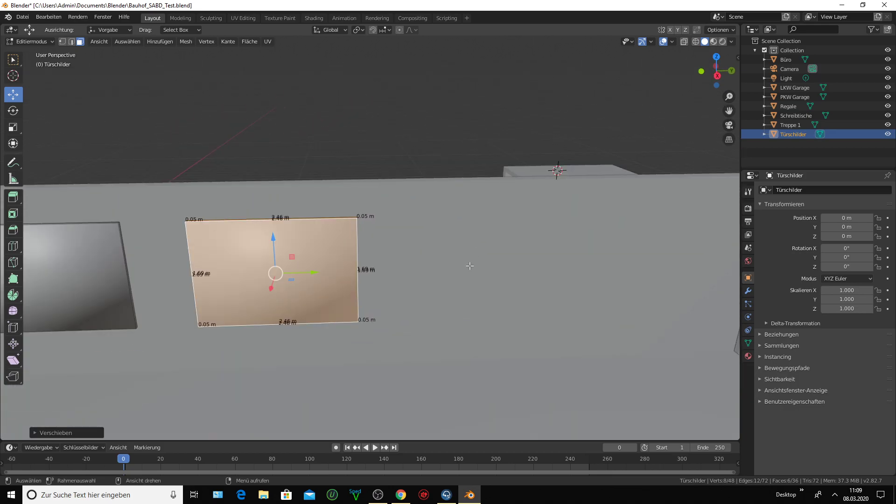
scroll(544, 176, "down", 3)
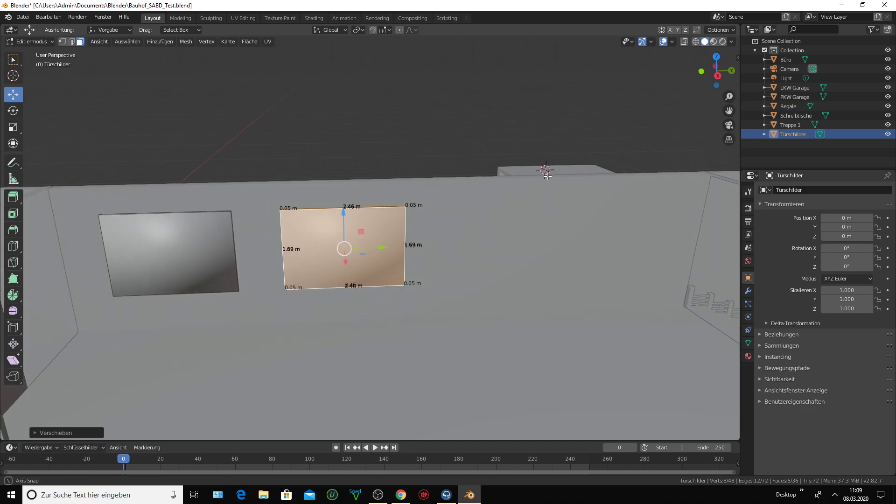
- Add a third sign further along the wall, then zoom out over the building
key("shift+d")
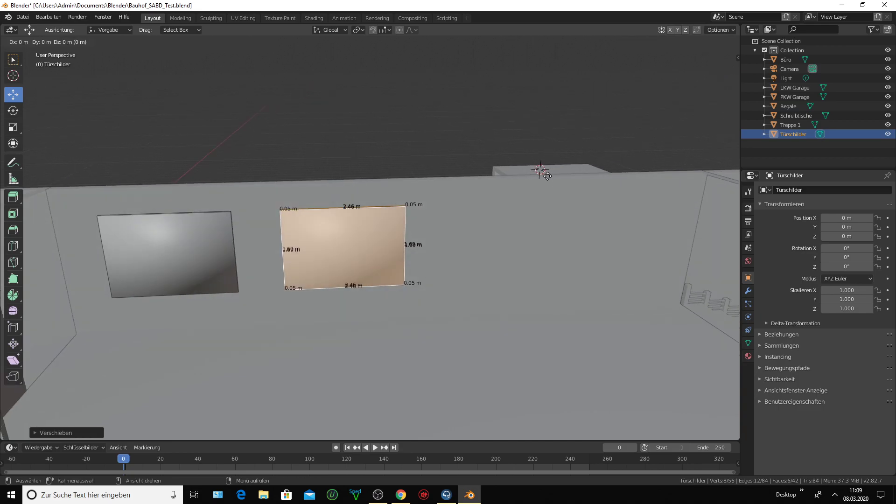
right_click(413, 239)
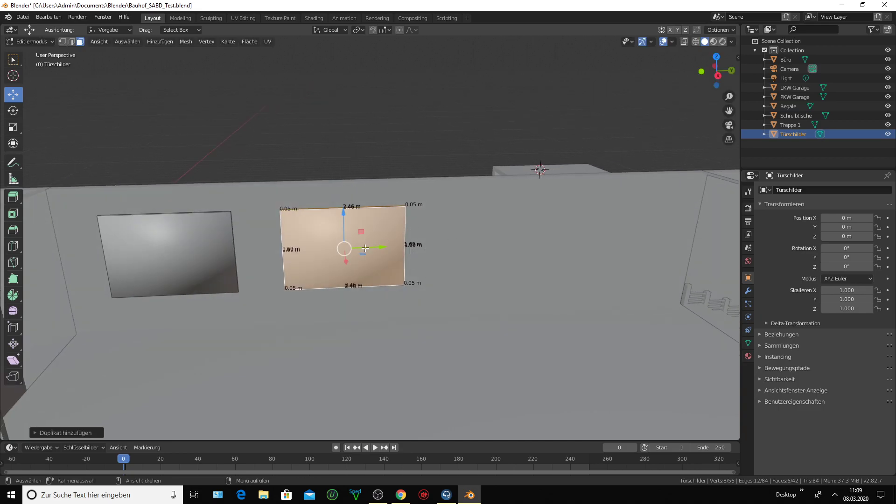
left_click_drag(369, 247, 535, 247)
left_click(536, 248)
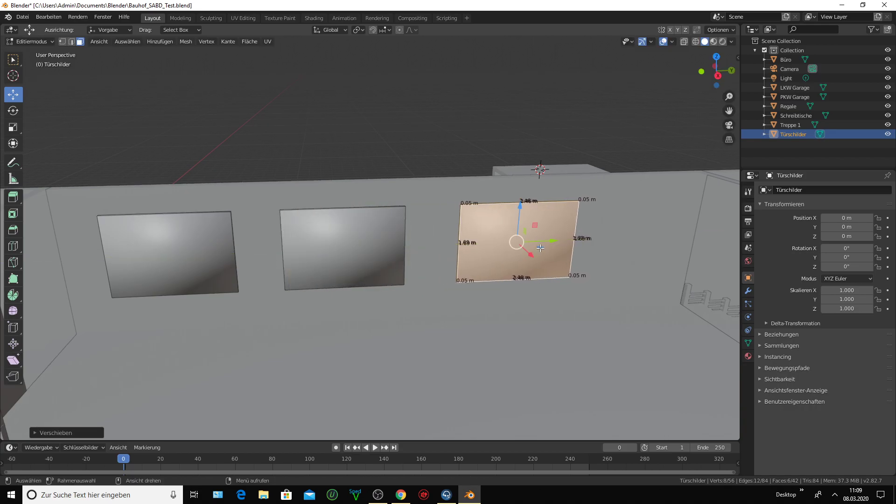
scroll(534, 256, "down", 3)
mouse_move(708, 138)
middle_mouse_down()
mouse_move(469, 227)
mouse_move(451, 221)
mouse_move(501, 212)
middle_mouse_up()
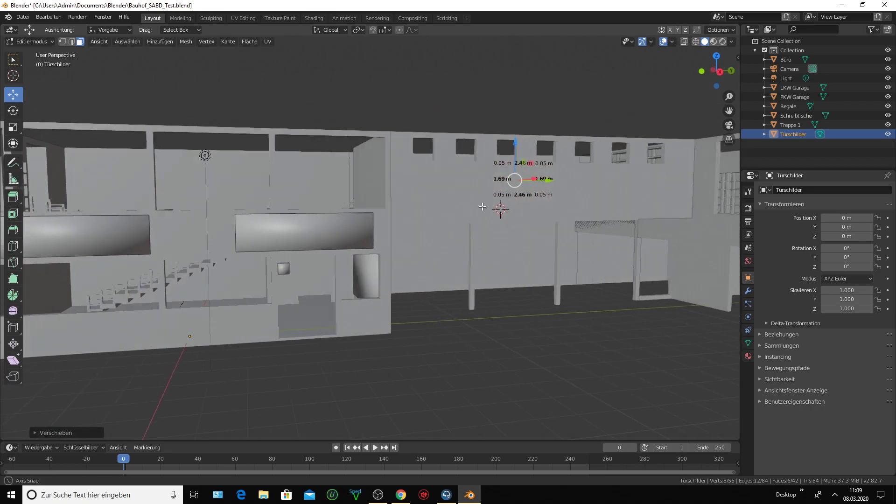
- Duplicate the left wall sign and move the copy left along the wall
scroll(501, 212, "up", 5)
scroll(504, 246, "down", 5)
mouse_move(505, 245)
middle_mouse_down()
mouse_move(476, 246)
mouse_move(502, 246)
mouse_move(476, 276)
middle_mouse_up()
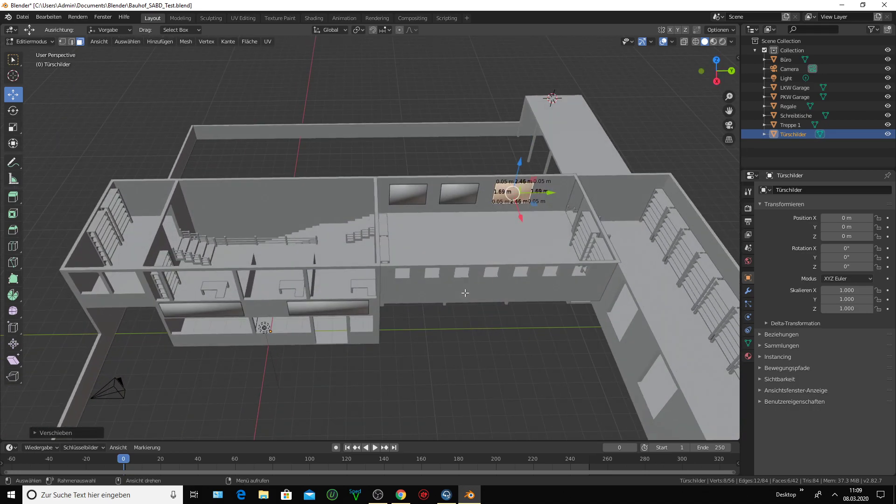
scroll(472, 238, "up", 2)
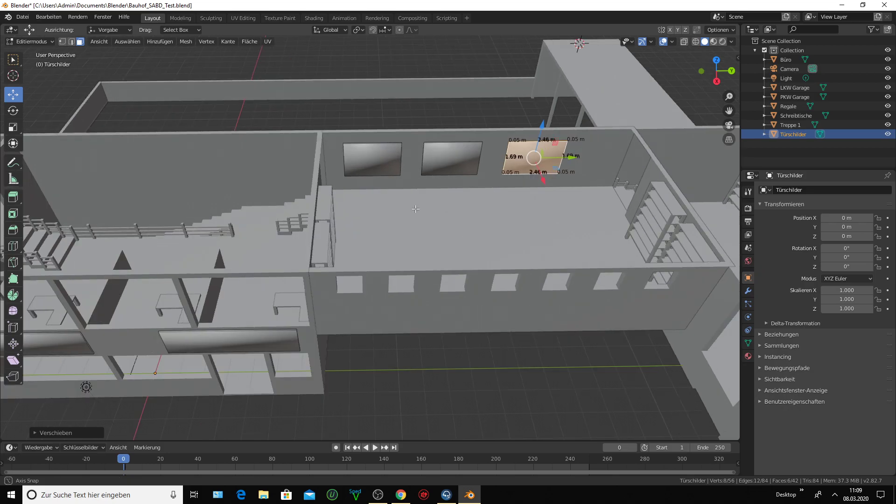
middle_click_drag(416, 209, 444, 196)
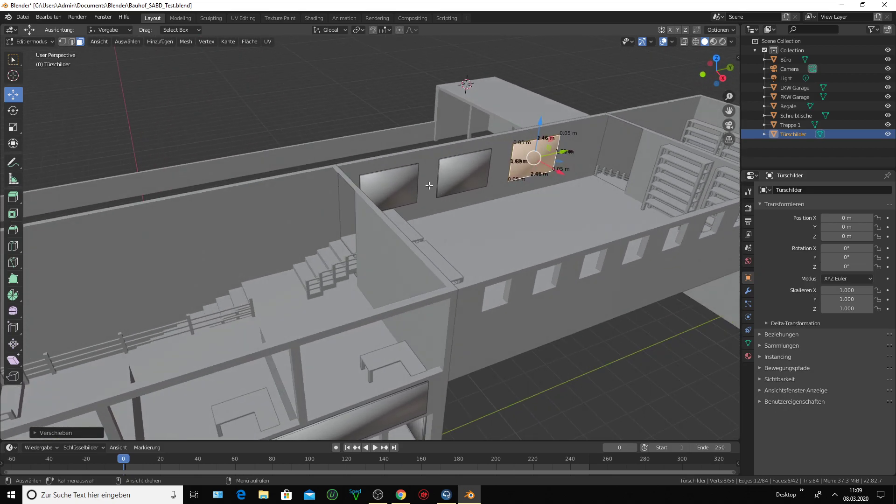
left_click(404, 187)
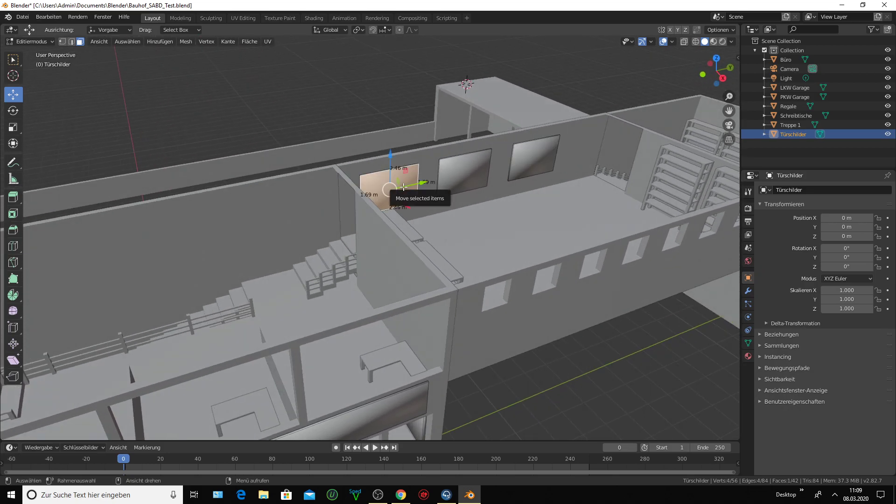
key("l")
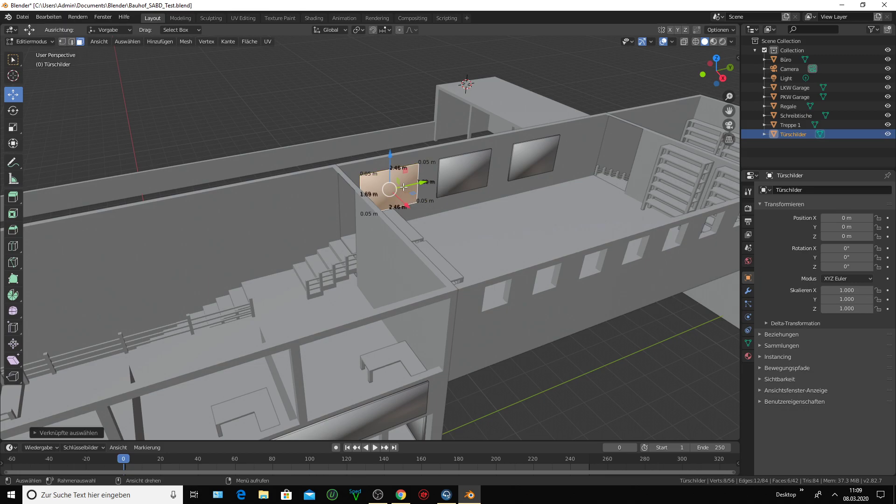
key("shift+d")
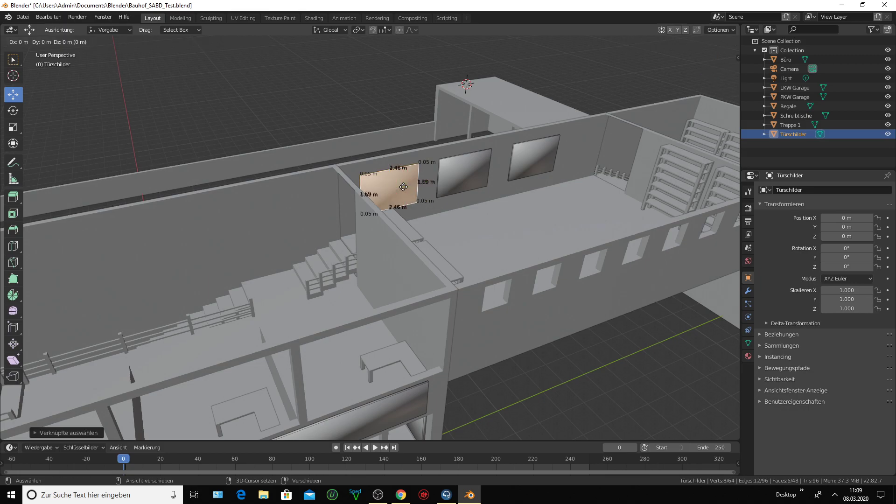
right_click(404, 187)
middle_click_drag(404, 187, 406, 182)
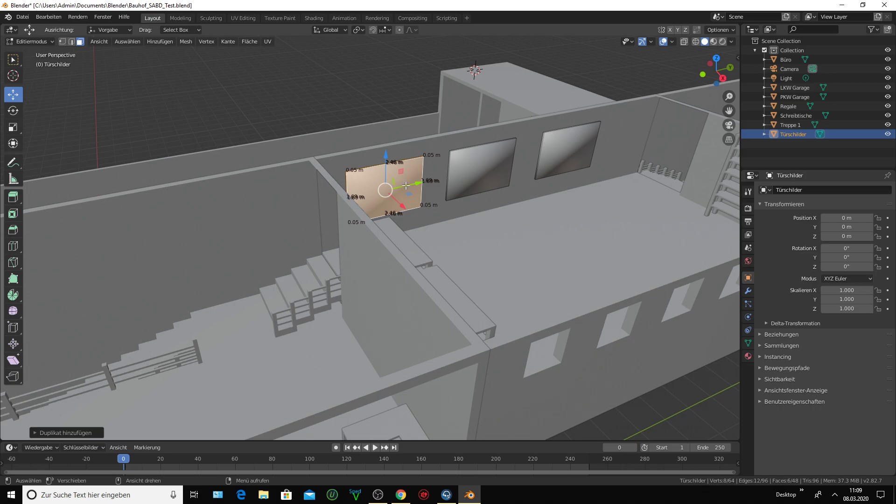
left_click_drag(406, 185, 246, 226)
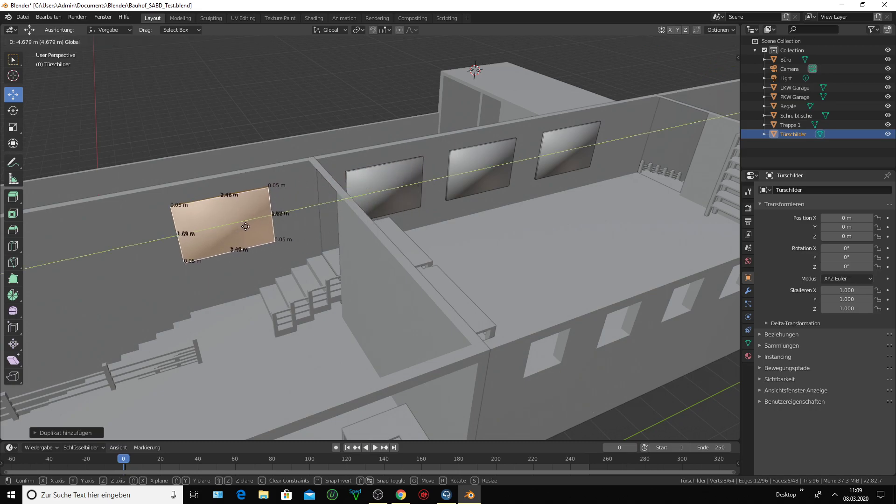
left_click_drag(246, 226, 246, 226)
- Make another sign copy and move it further left
middle_click_drag(246, 226, 245, 218)
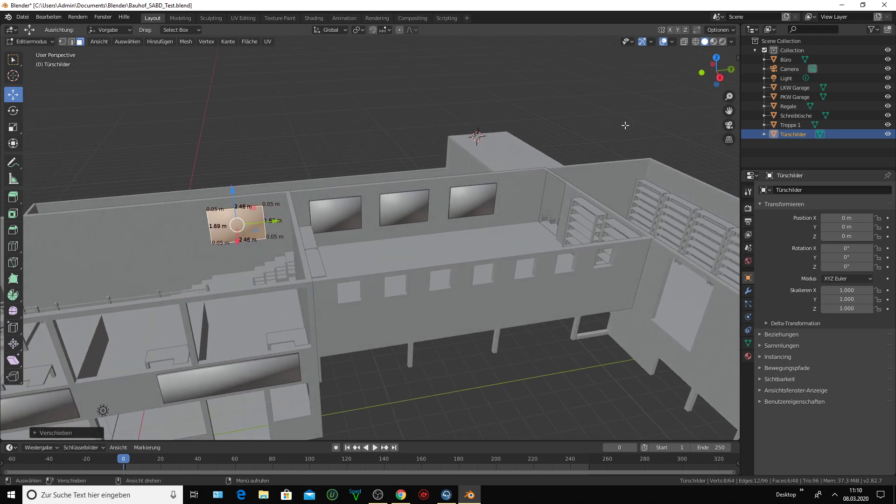
left_click_drag(727, 110, 351, 268)
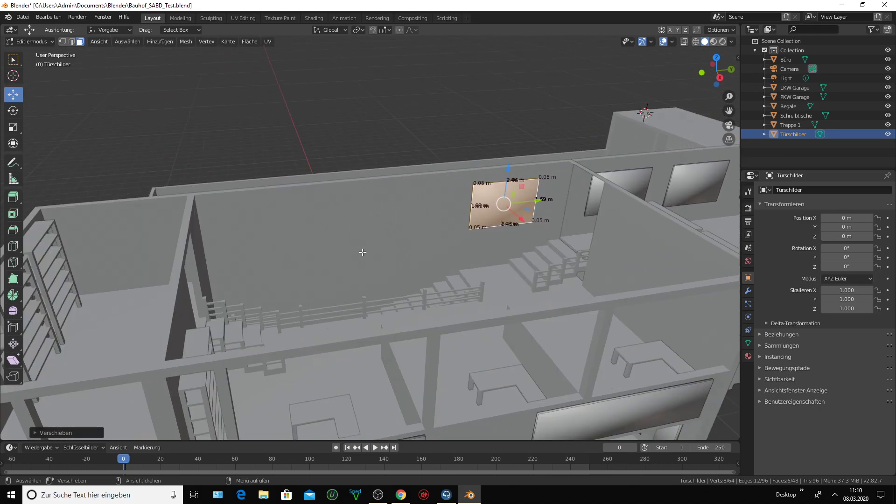
mouse_move(351, 268)
middle_mouse_down()
mouse_move(347, 251)
mouse_move(346, 261)
middle_mouse_up()
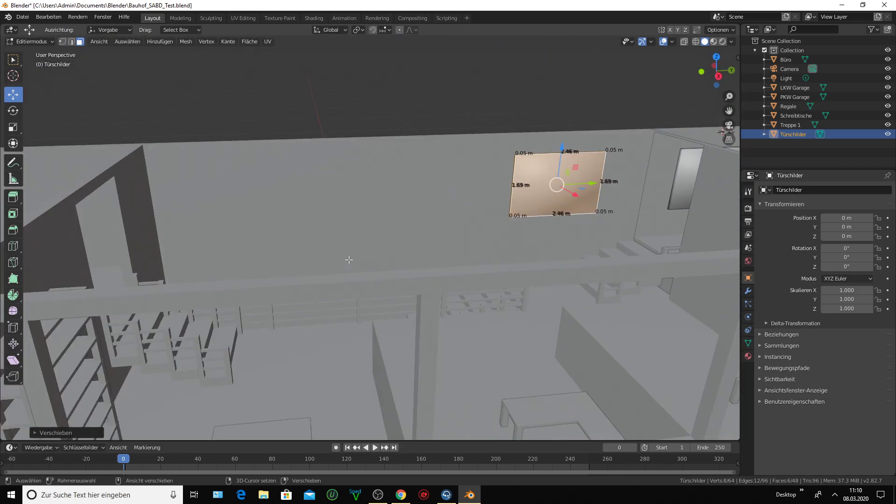
key("shift+d")
key("Escape")
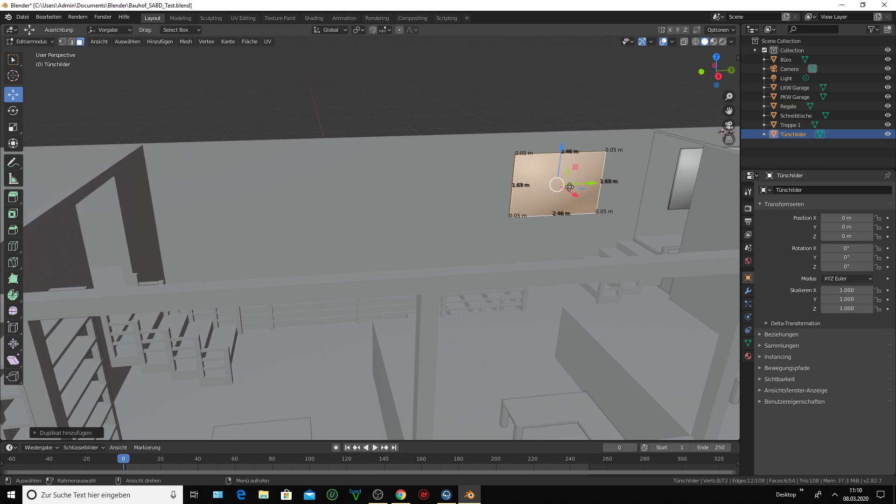
left_click_drag(570, 186, 287, 242)
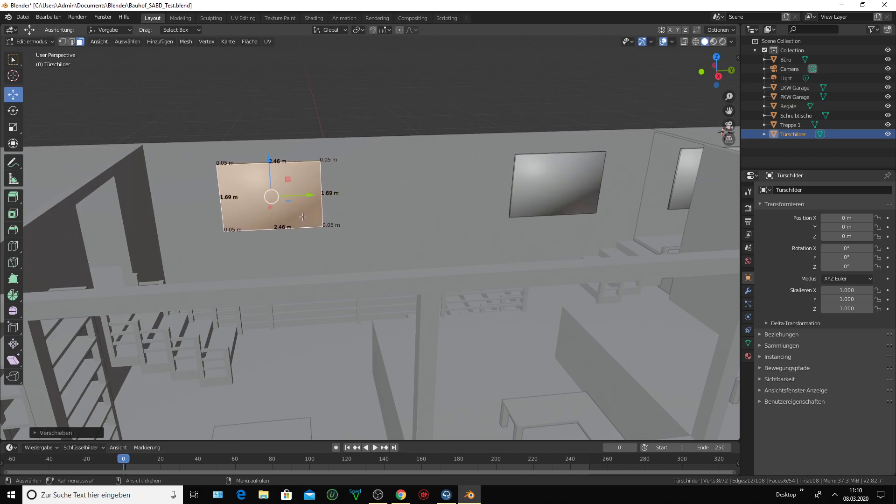
middle_click_drag(302, 216, 292, 194)
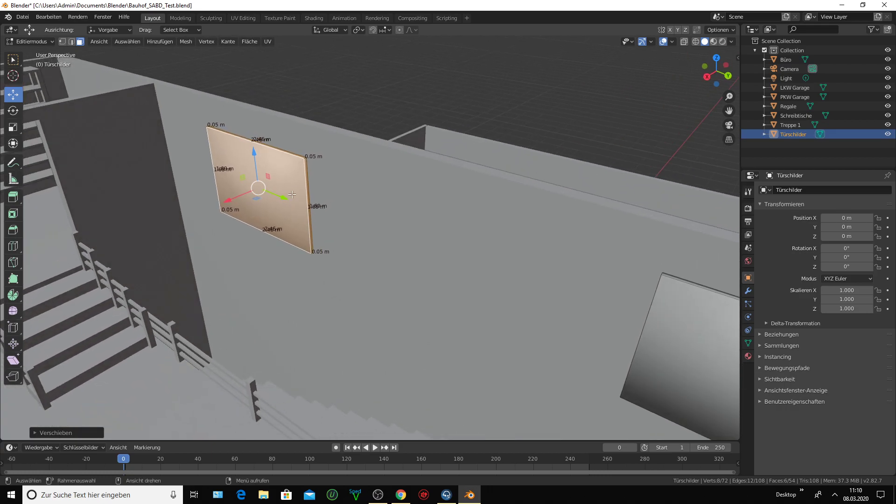
- Narrow the copy to about 1.31 m wide by moving its right side face inward
left_click(308, 189)
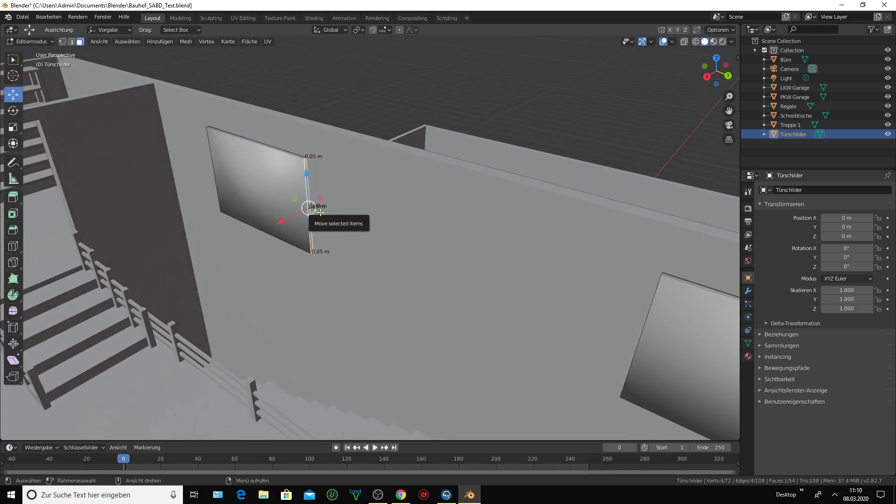
left_click_drag(318, 211, 293, 212)
scroll(278, 206, "up", 3)
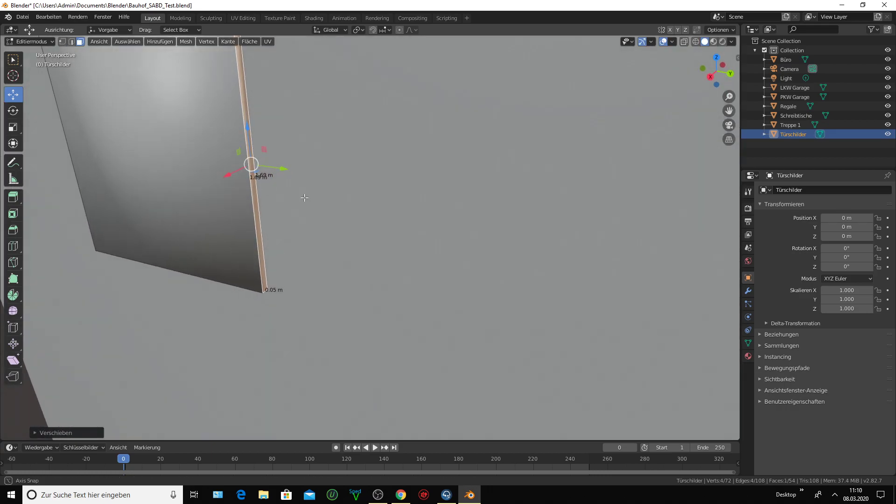
scroll(304, 196, "down", 4)
mouse_move(304, 196)
middle_mouse_down()
mouse_move(301, 187)
mouse_move(325, 188)
middle_mouse_up()
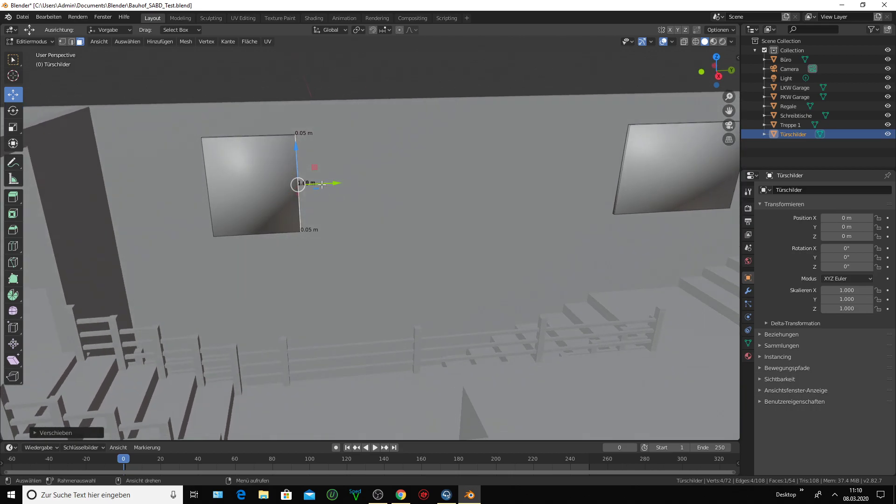
left_click_drag(322, 185, 271, 220)
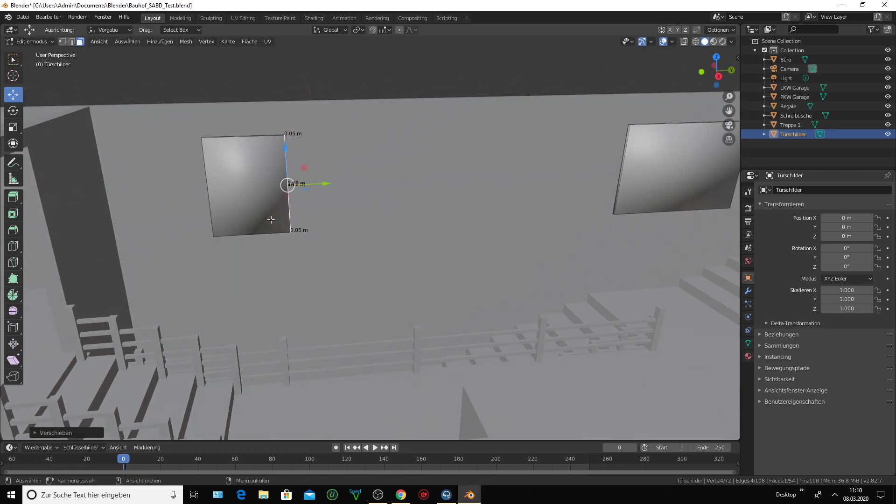
scroll(272, 220, "down", 4)
mouse_move(271, 220)
middle_mouse_down()
mouse_move(280, 193)
mouse_move(163, 263)
mouse_move(140, 300)
mouse_move(195, 300)
middle_mouse_up()
scroll(280, 210, "up", 3)
scroll(280, 210, "up", 3)
- Pull the copy's bottom face down to stretch it into a tall door panel
left_click(165, 263)
scroll(165, 263, "down", 5)
scroll(140, 300, "down", 5)
scroll(168, 298, "up", 2)
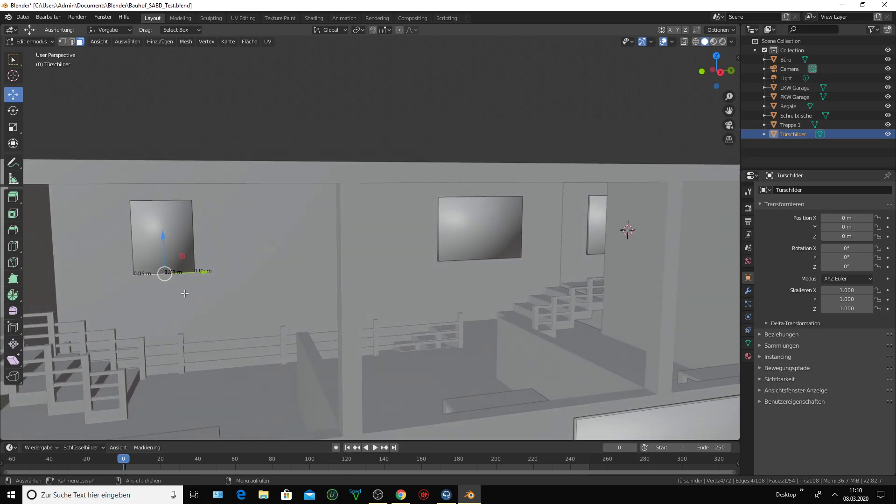
scroll(185, 294, "up", 2)
left_click_drag(154, 260, 156, 383)
mouse_move(265, 304)
middle_mouse_down()
mouse_move(252, 316)
mouse_move(265, 322)
middle_mouse_up()
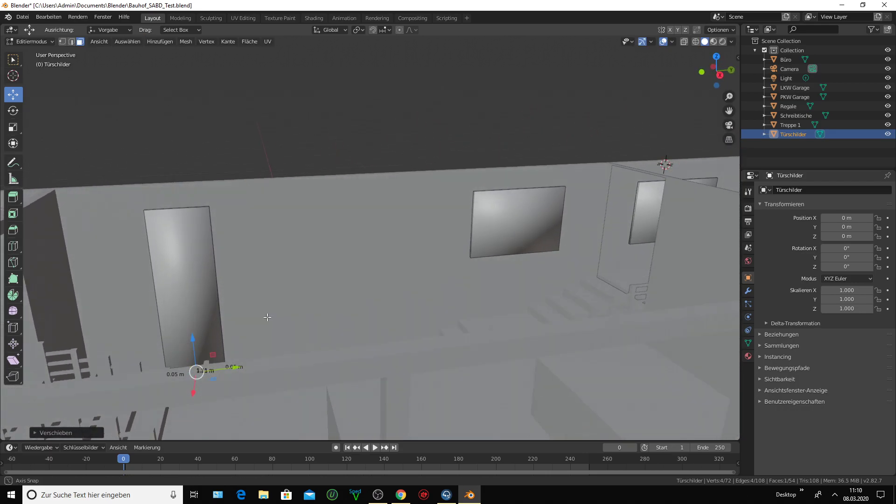
- Nudge the 1.31 × 3.96 m door panel along the wall and place two copies to its right
left_click(187, 293)
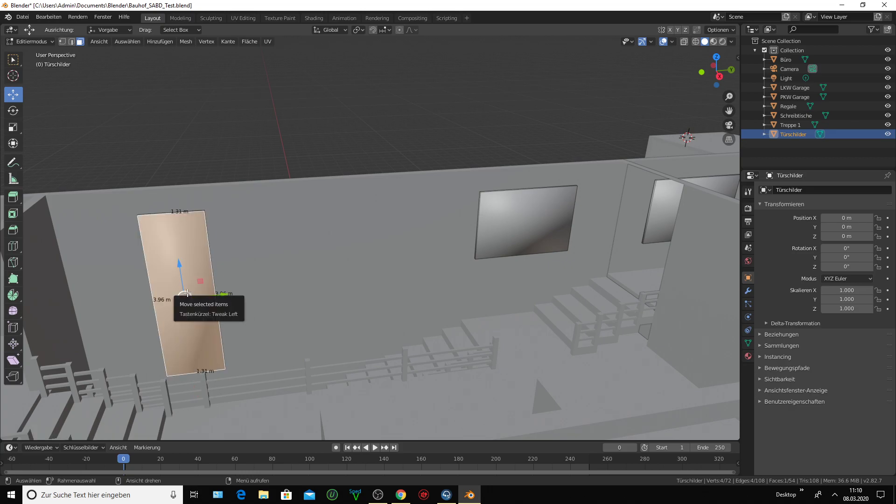
key("ctrl+l")
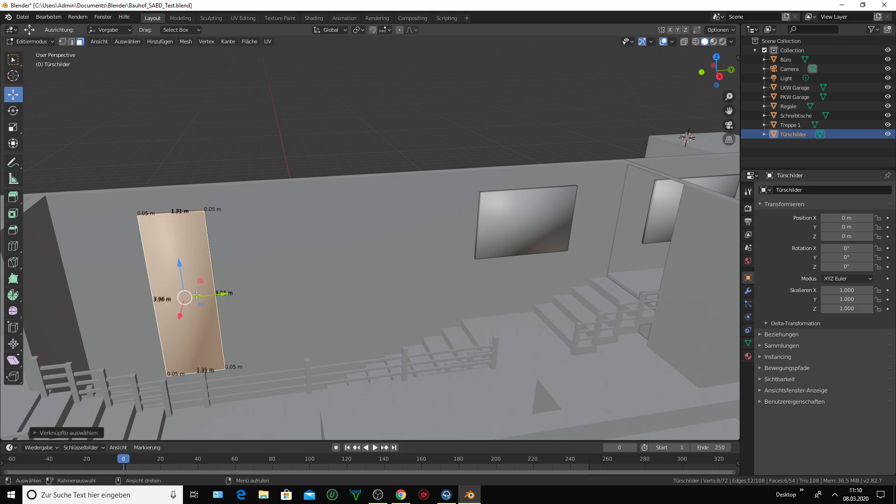
left_click_drag(186, 294, 150, 295)
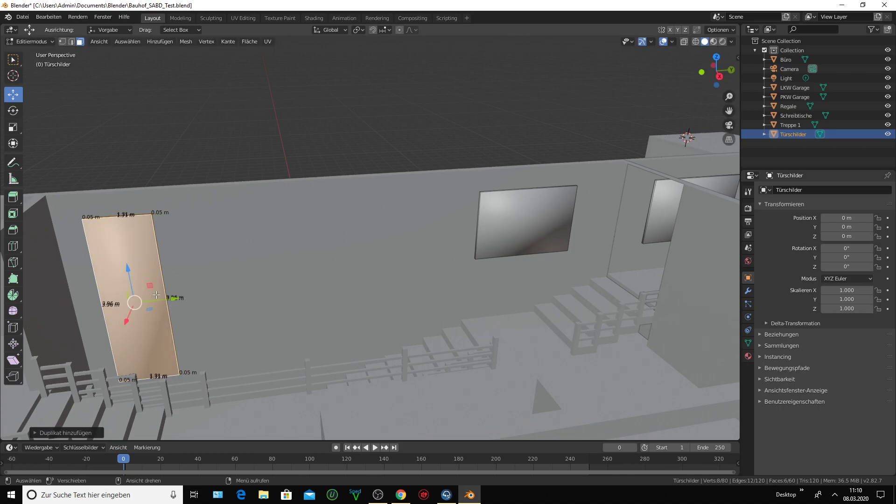
key("shift+d")
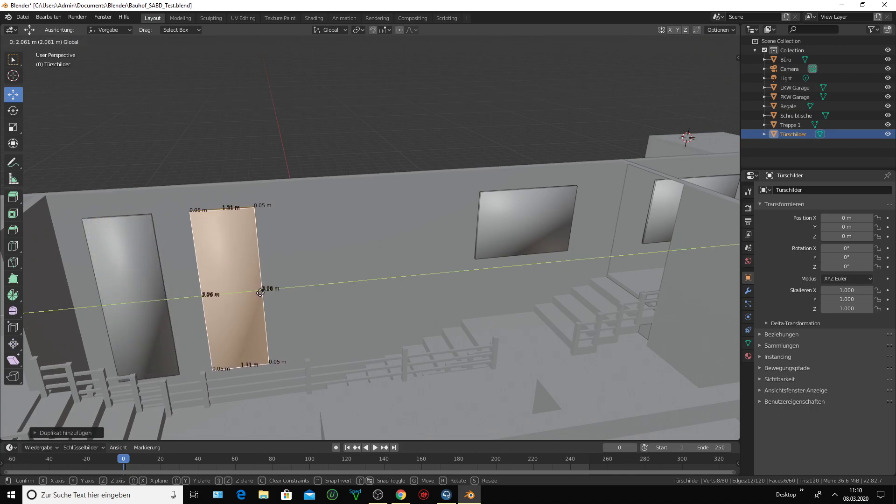
left_click(260, 292)
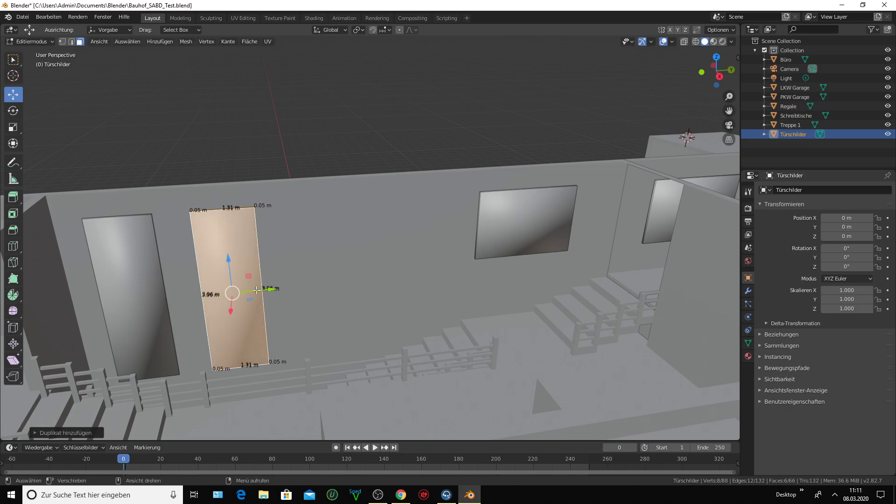
key("shift+d")
left_click(364, 285)
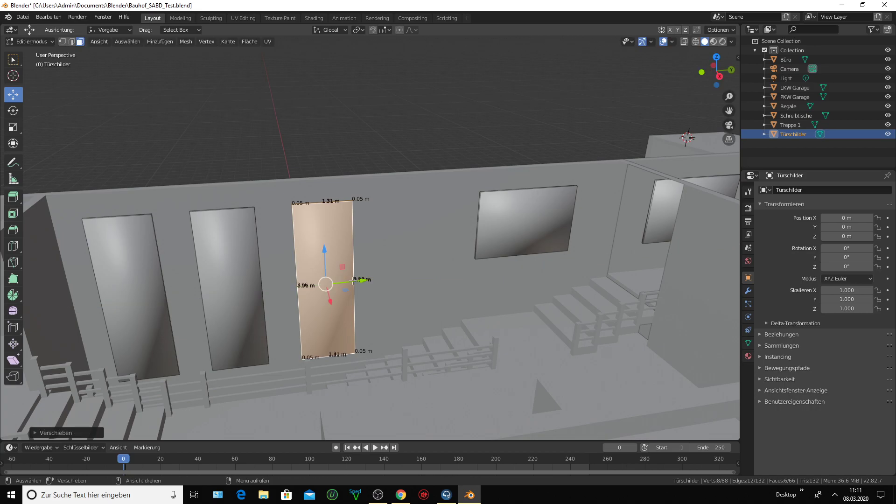
mouse_move(364, 284)
middle_mouse_down()
mouse_move(354, 279)
mouse_move(422, 273)
mouse_move(424, 247)
mouse_move(471, 252)
middle_mouse_up()
scroll(353, 279, "down", 1)
scroll(431, 268, "down", 2)
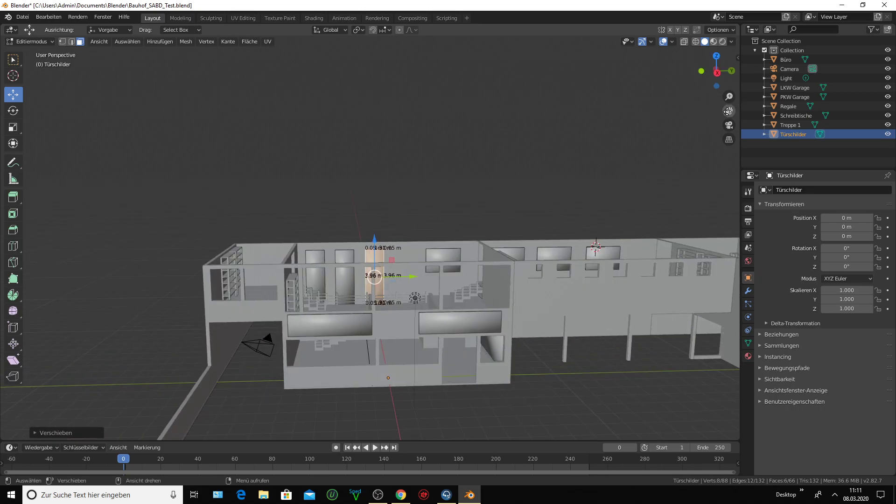
- Orbit around the building to a front view and select the back-wall sign face
left_click_drag(730, 110, 654, 128)
mouse_move(551, 245)
middle_mouse_down()
mouse_move(512, 262)
mouse_move(505, 291)
mouse_move(507, 256)
middle_mouse_up()
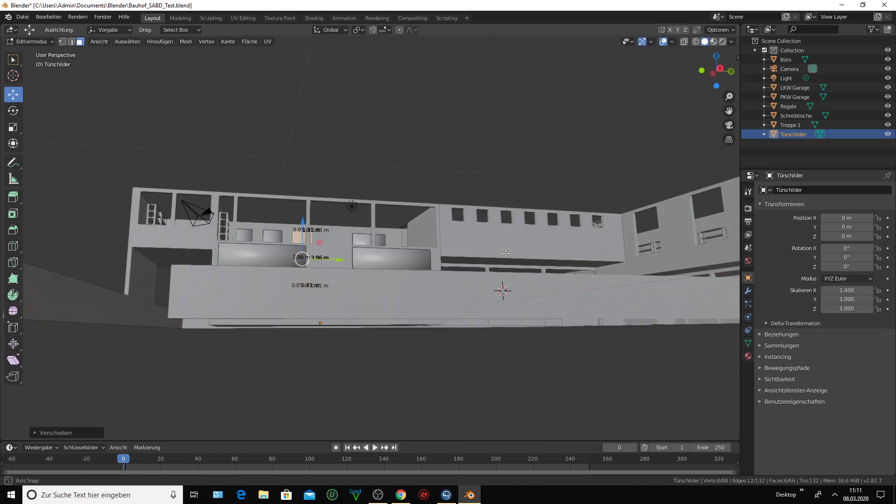
scroll(596, 206, "up", 5)
scroll(589, 220, "up", 2)
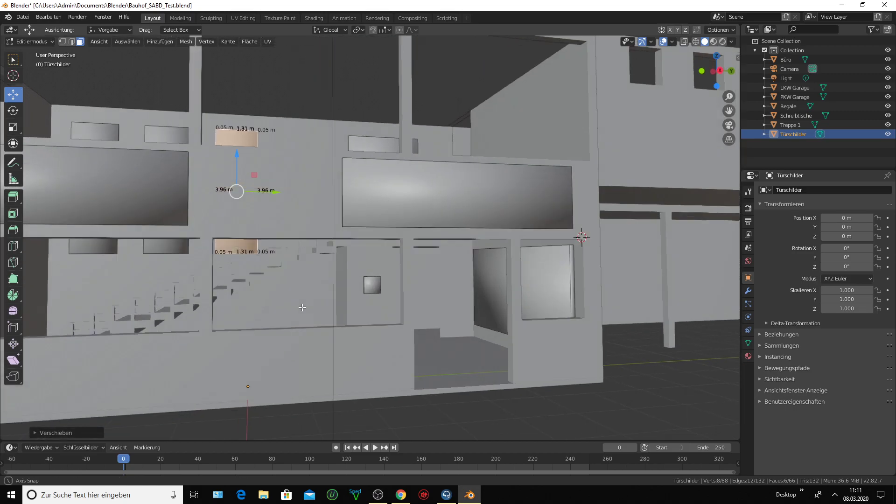
scroll(582, 237, "up", 2)
middle_click_drag(308, 304, 173, 324)
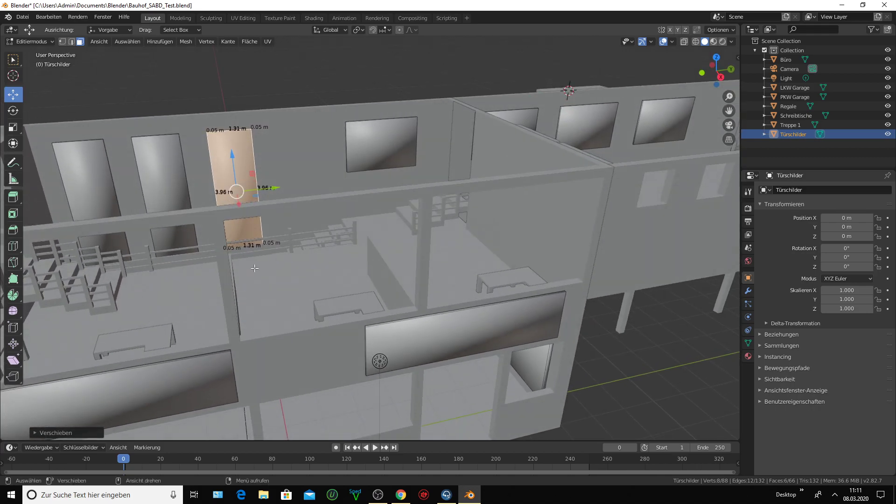
scroll(254, 268, "down", 4)
middle_click_drag(254, 268, 273, 264)
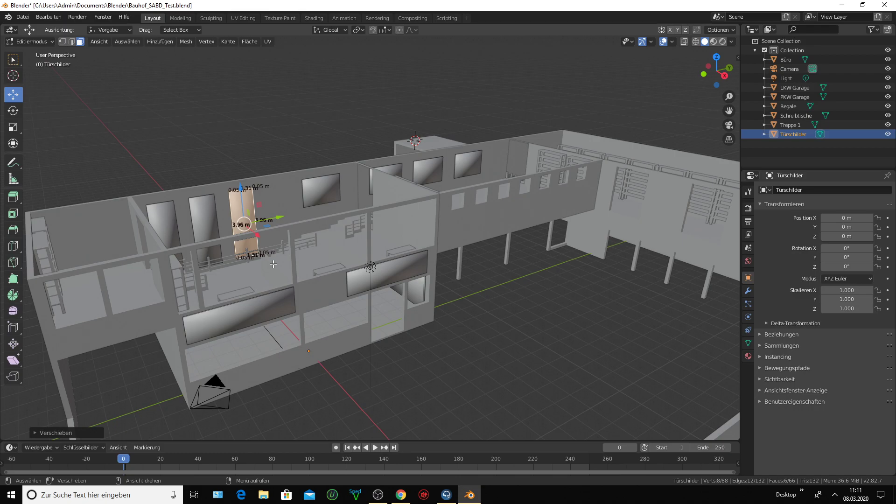
middle_click_drag(273, 265, 217, 270)
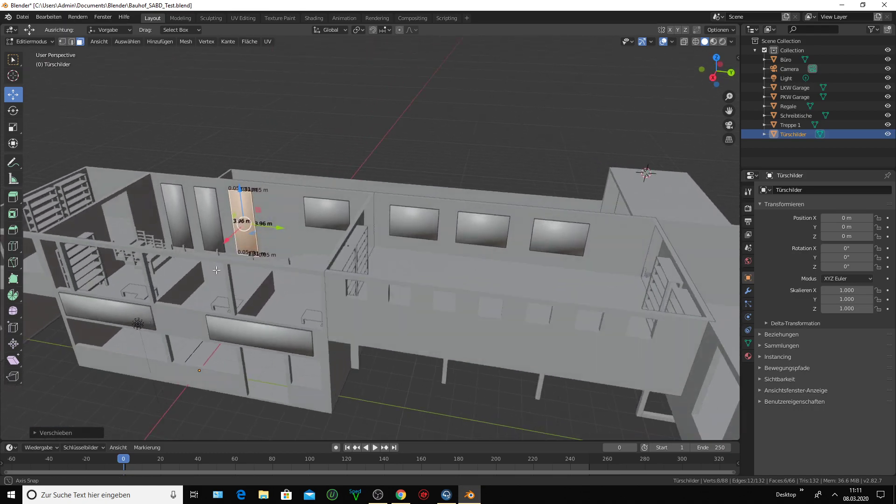
mouse_move(216, 269)
middle_mouse_down()
mouse_move(287, 271)
mouse_move(281, 215)
middle_mouse_up()
left_click(281, 215)
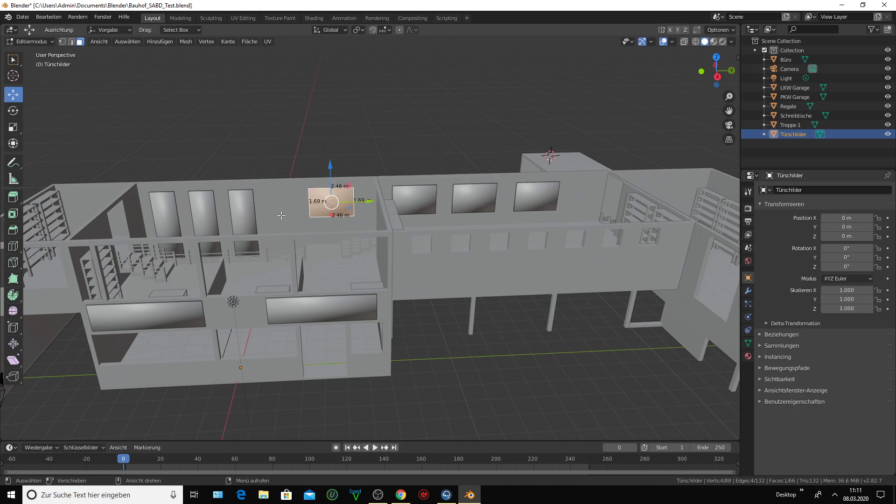
- Duplicate the sign face, move the copy onto the upper-left room's wall, and deselect it
key("shift+d")
right_click(281, 215)
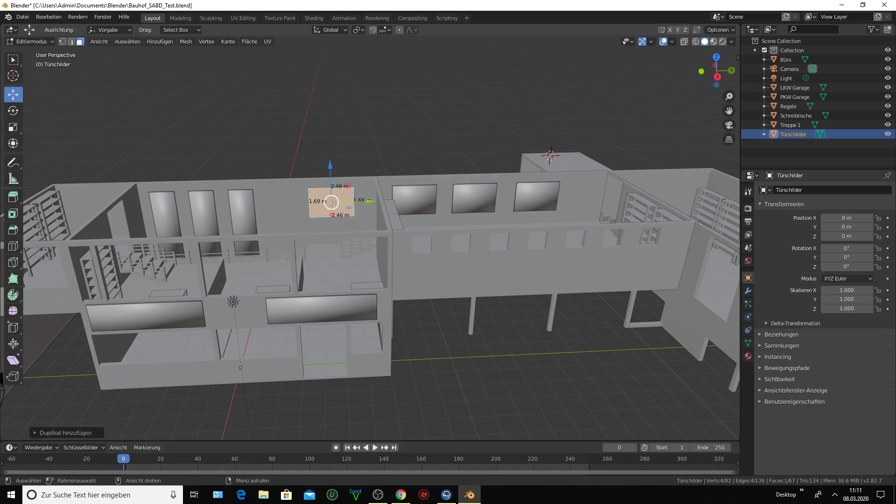
left_click_drag(333, 202, 123, 228)
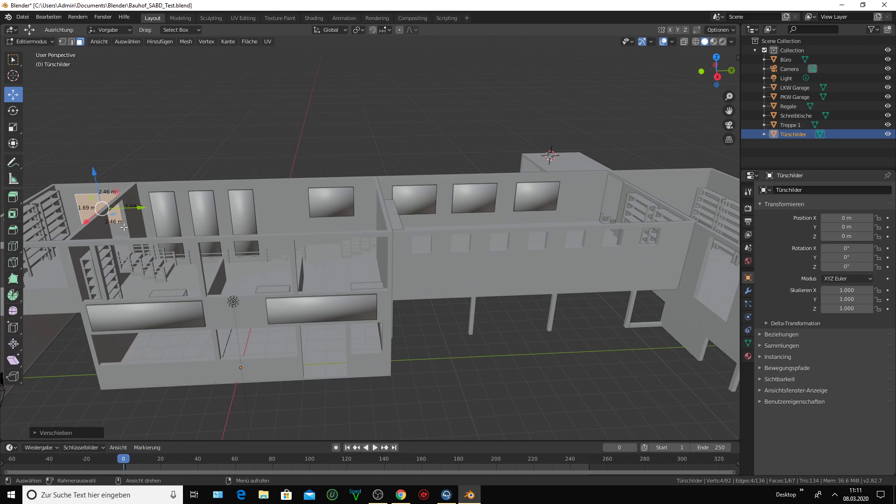
mouse_move(124, 228)
middle_mouse_down()
mouse_move(148, 224)
mouse_move(127, 220)
middle_mouse_up()
scroll(148, 224, "up", 3)
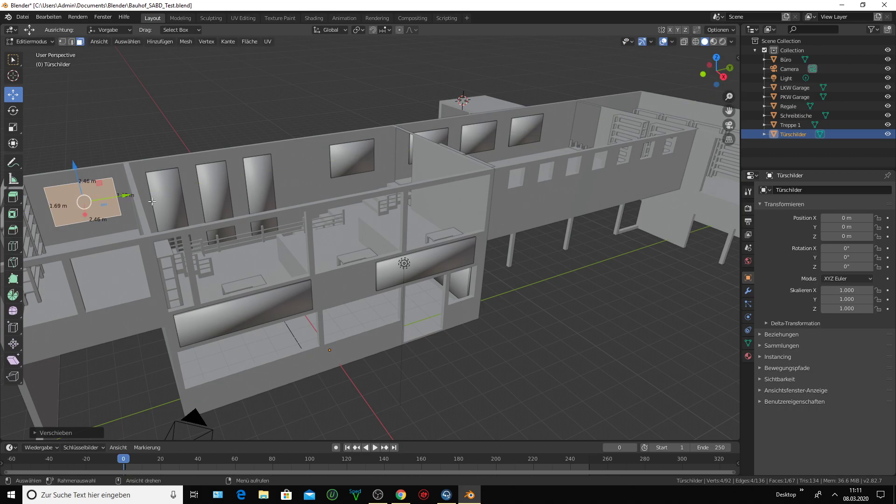
left_click(202, 157)
- Orbit to the building's end wall, then frame an overview of the upper floor
mouse_move(260, 170)
middle_mouse_down()
mouse_move(219, 200)
mouse_move(177, 187)
middle_mouse_up()
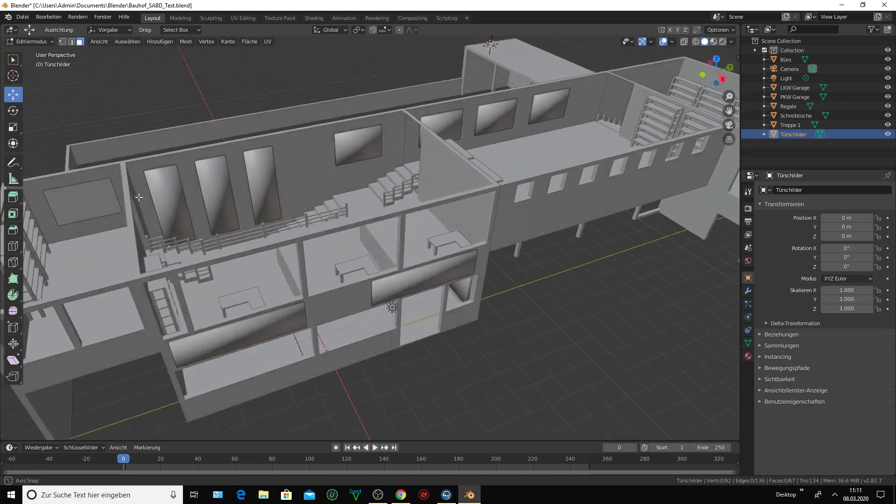
scroll(176, 186, "up", 5)
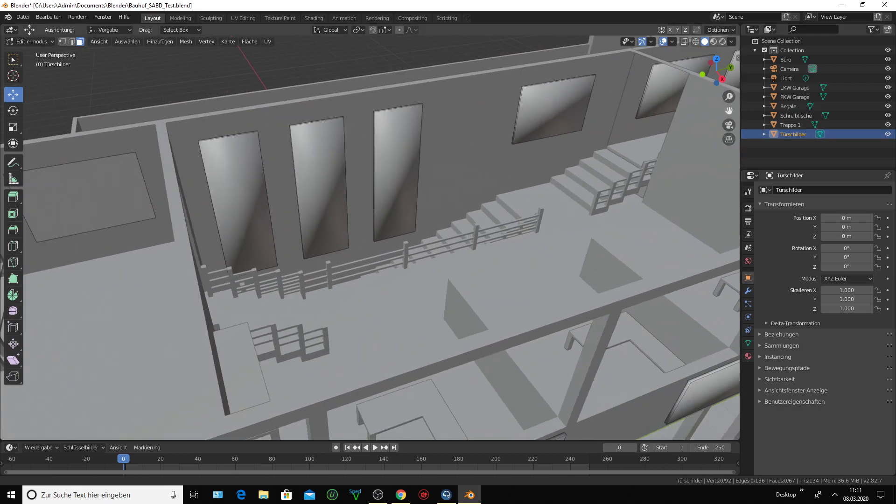
mouse_move(736, 116)
middle_mouse_down()
mouse_move(456, 190)
mouse_move(427, 166)
mouse_move(342, 226)
mouse_move(400, 184)
middle_mouse_up()
scroll(448, 191, "up", 3)
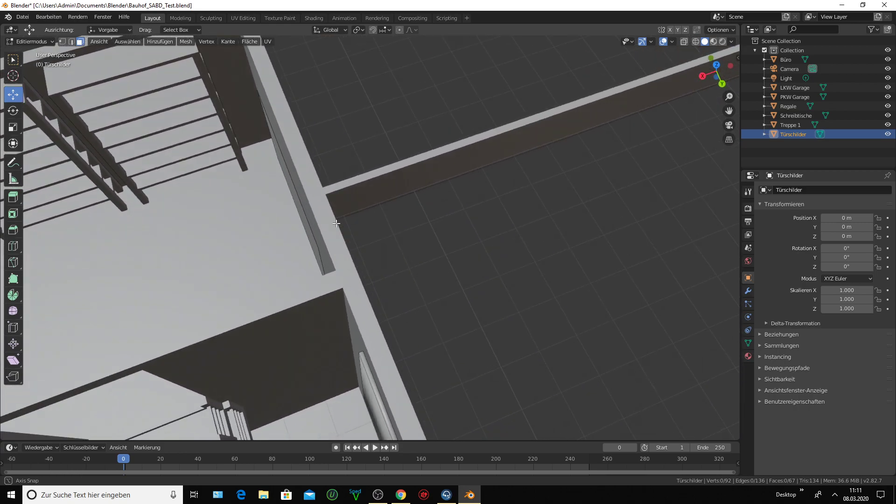
key("Home")
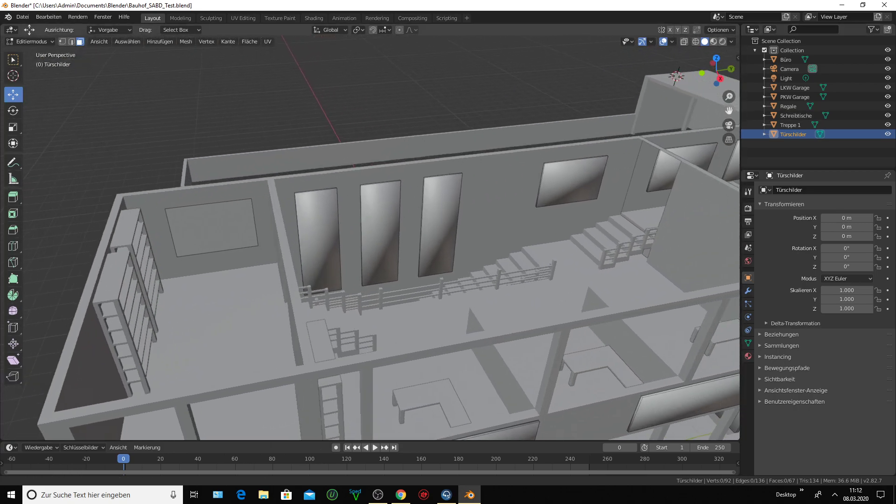
middle_click_drag(638, 154, 565, 150, "shift")
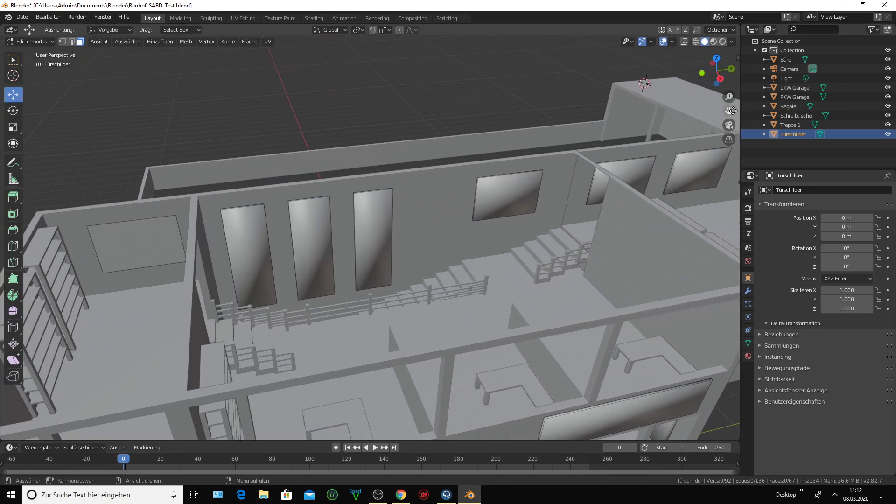
- Undo the last two edits and select the faces linked to the sign
key("ctrl+z")
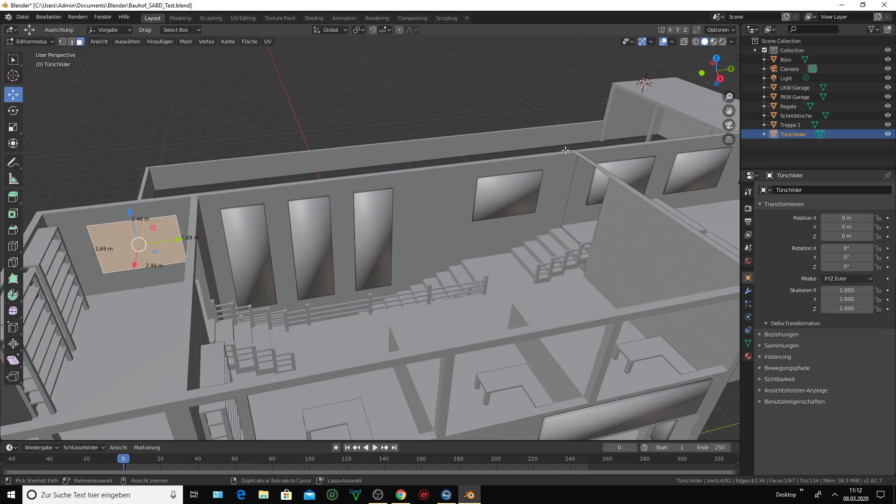
key("ctrl+z")
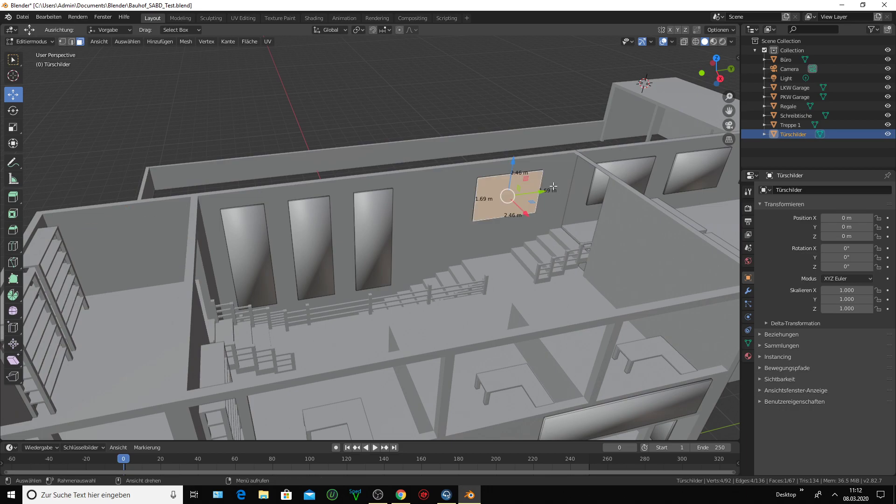
key("l")
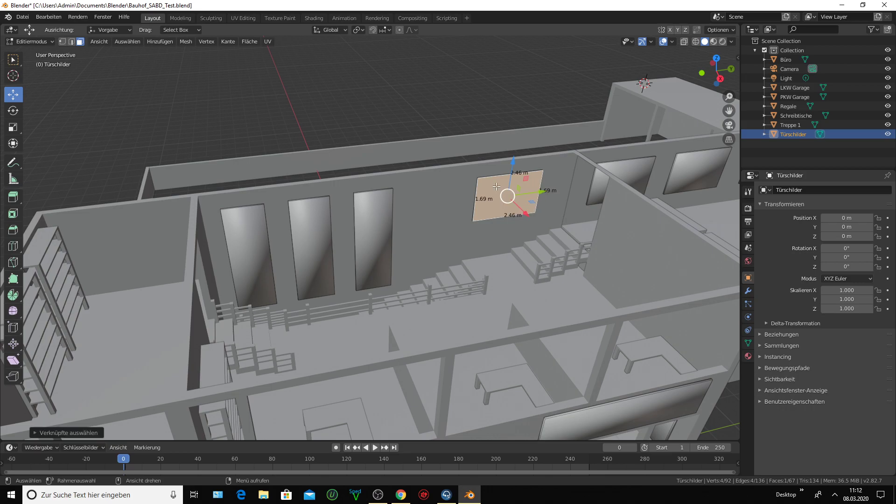
scroll(491, 186, "up", 5)
scroll(458, 154, "up", 3)
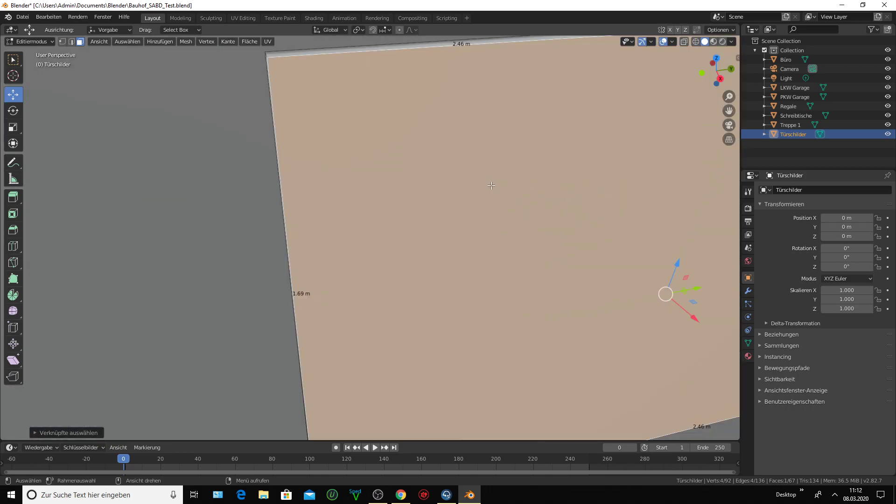
scroll(450, 146, "down", 3)
- Duplicate the whole sign panel and drop the copy onto the window wall
key("ctrl+l")
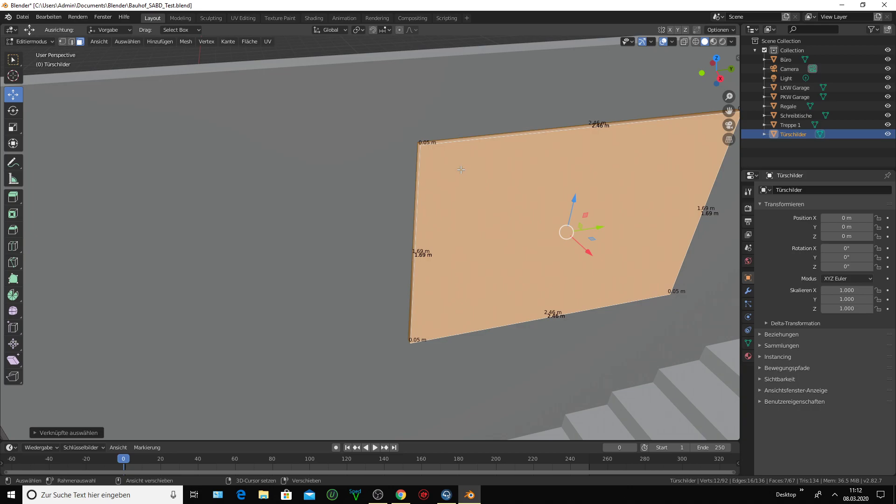
key("shift+d")
right_click(461, 169)
scroll(462, 170, "down", 7)
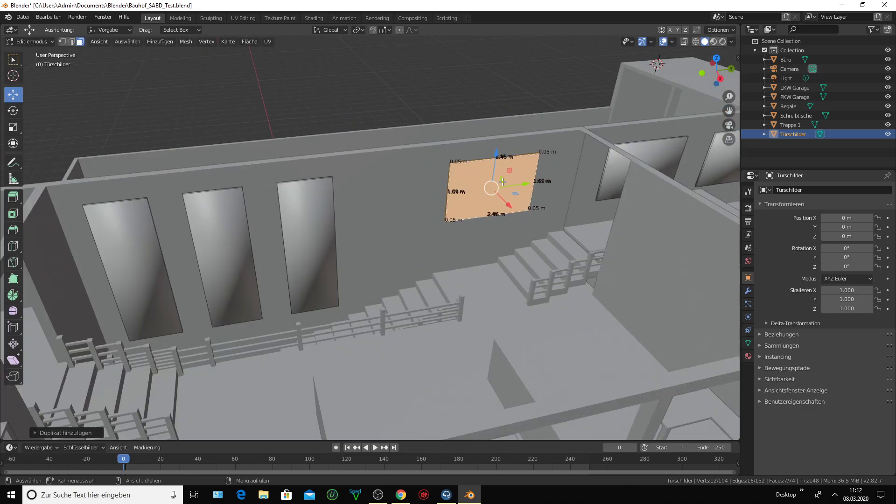
key("g")
left_click(270, 211)
scroll(273, 214, "down", 4)
scroll(351, 208, "up", 4)
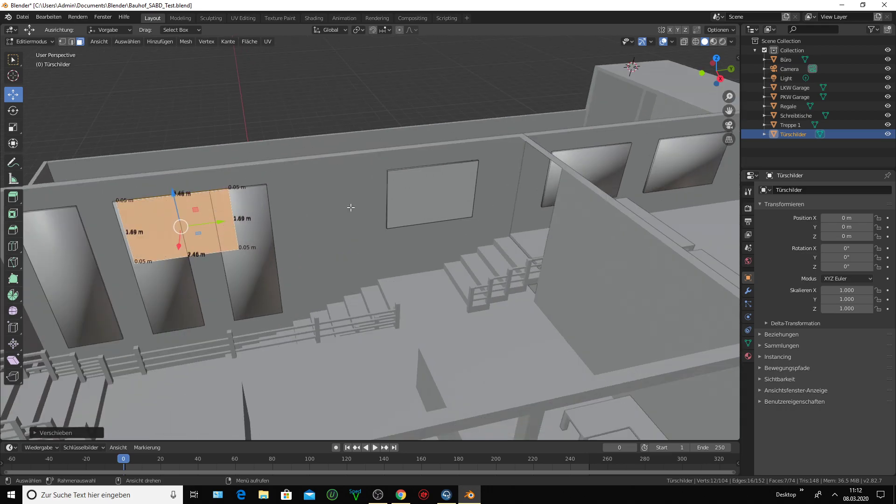
scroll(351, 207, "up", 2)
- Move the panel to a new position, then undo that move
mouse_move(357, 188)
middle_mouse_down()
mouse_move(254, 160)
mouse_move(524, 130)
mouse_move(372, 167)
middle_mouse_up()
scroll(372, 166, "down", 5)
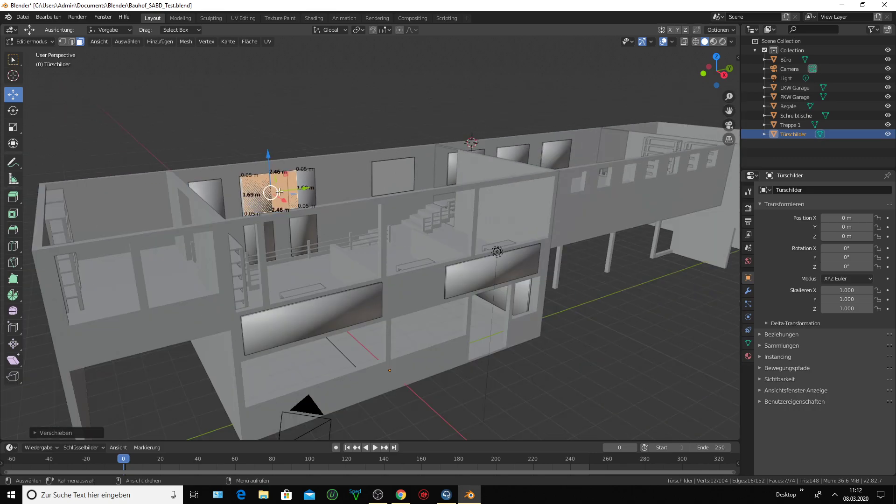
key("g")
left_click(140, 206)
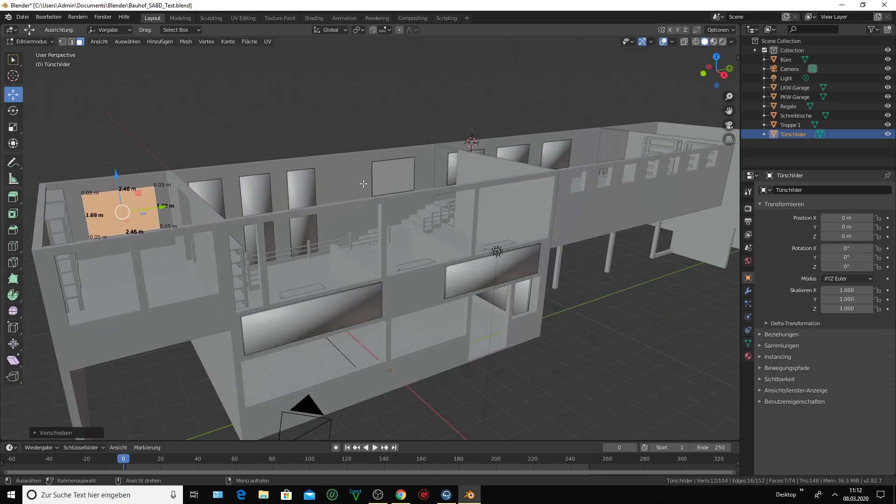
key("ctrl+z")
middle_click_drag(314, 198, 288, 215)
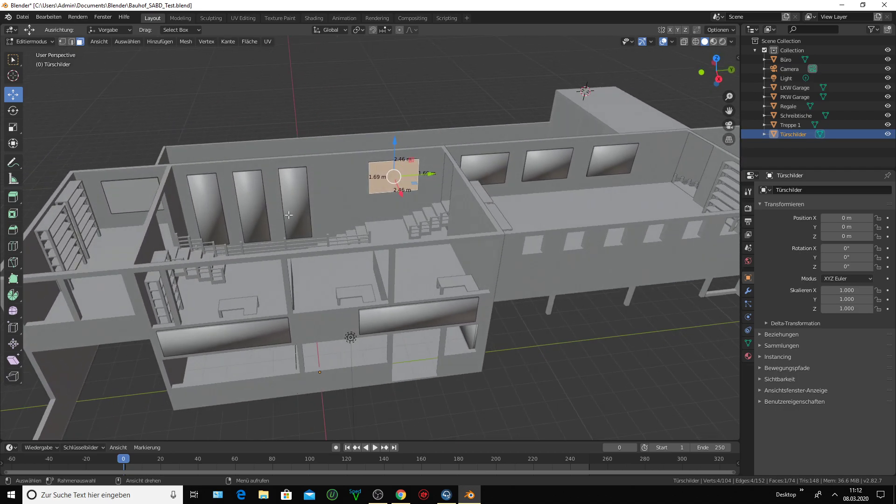
- Undo the remaining sign copies, leaving 66 faces, and clear the selection
key("ctrl+z")
key("ctrl+z")
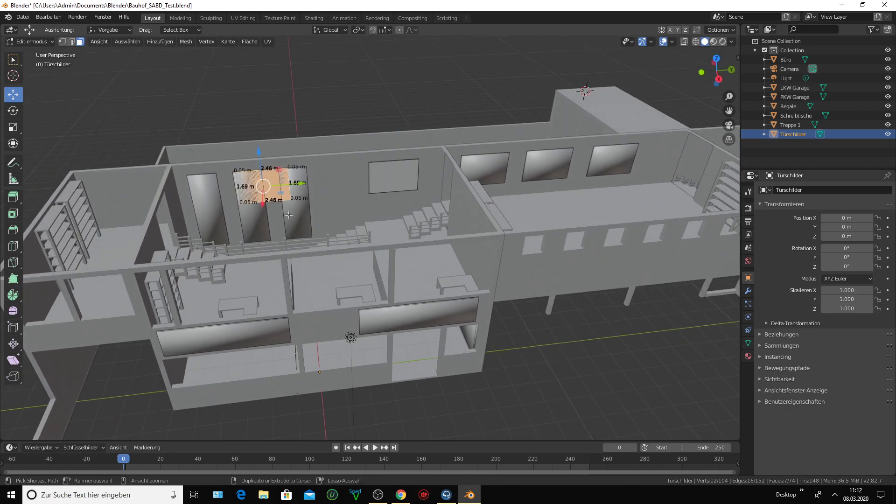
key("ctrl+z")
key("ctrl+z")
right_click(361, 189)
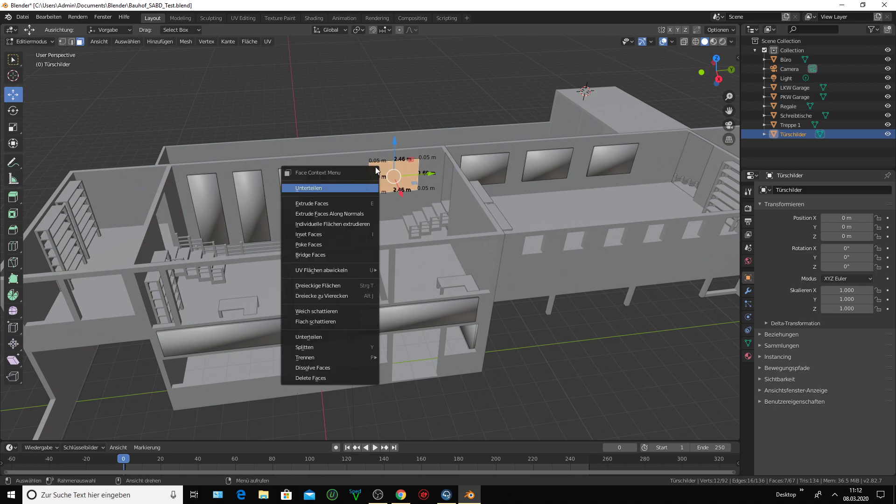
left_click(431, 190)
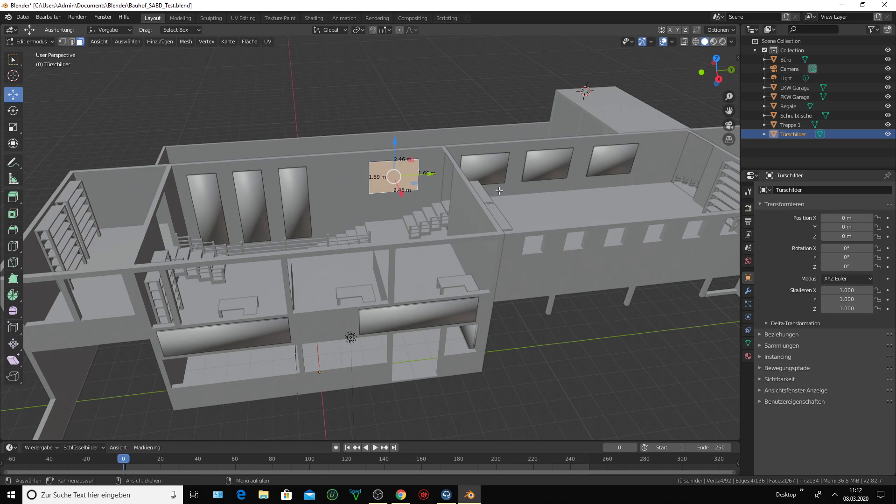
left_click(410, 188)
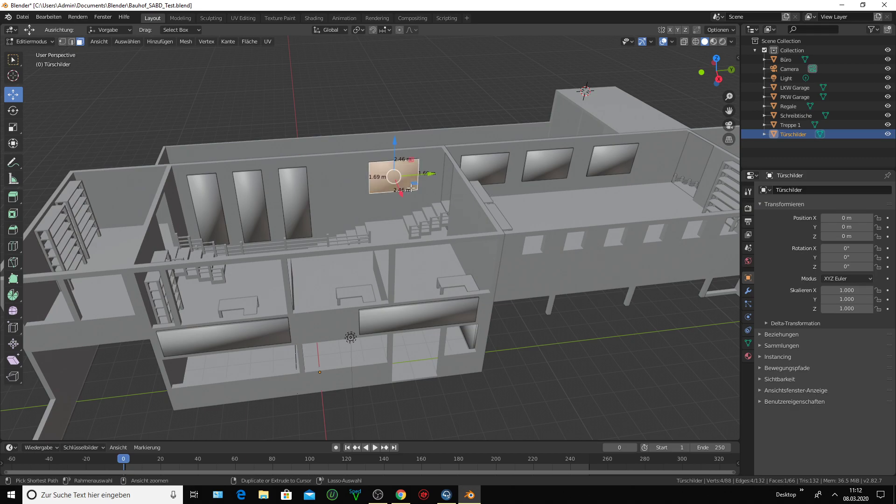
key("ctrl+z")
left_click(352, 175)
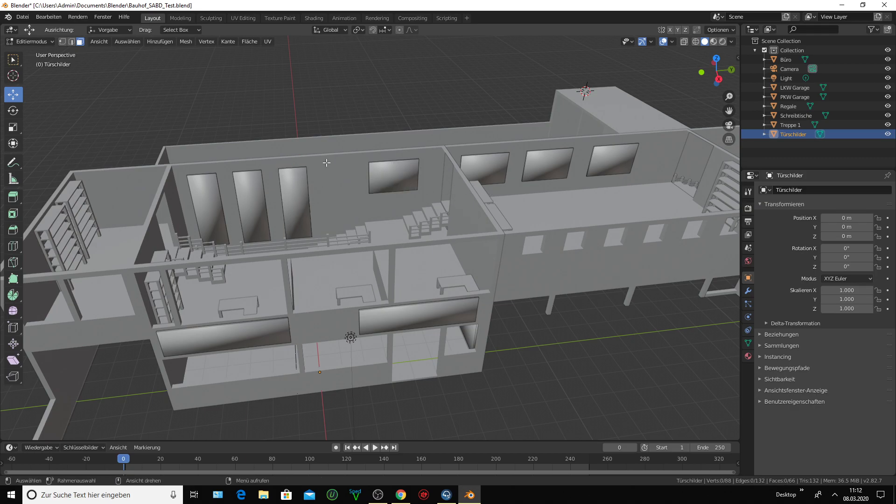
- Save Bauhof_SABD_Test.blend from the Datei menu
left_click(23, 17)
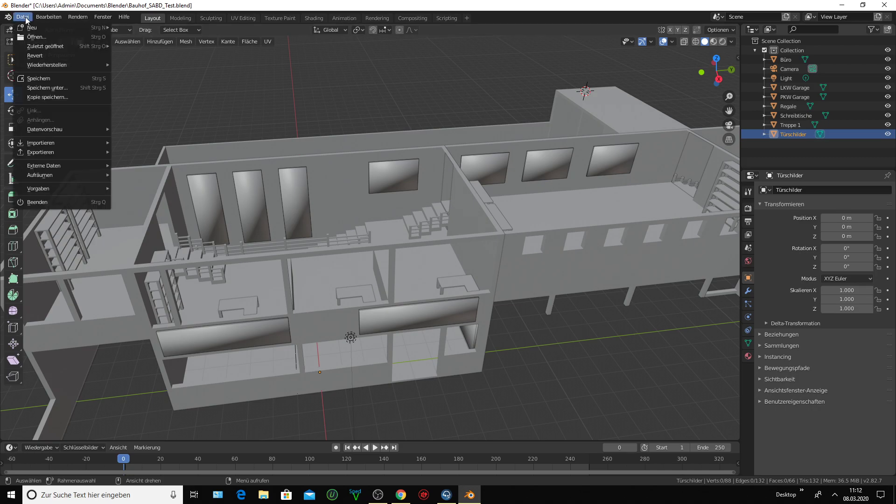
left_click(49, 79)
scroll(332, 155, "down", 2)
- Orbit, pan and zoom to inspect the building and its sign panels from side and front
middle_click_drag(343, 165, 358, 150)
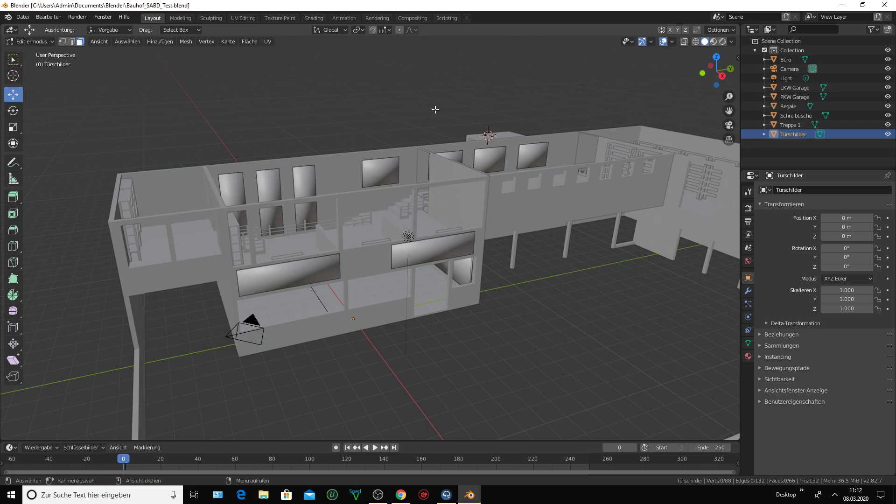
left_click_drag(729, 110, 718, 116)
middle_click_drag(527, 187, 513, 192)
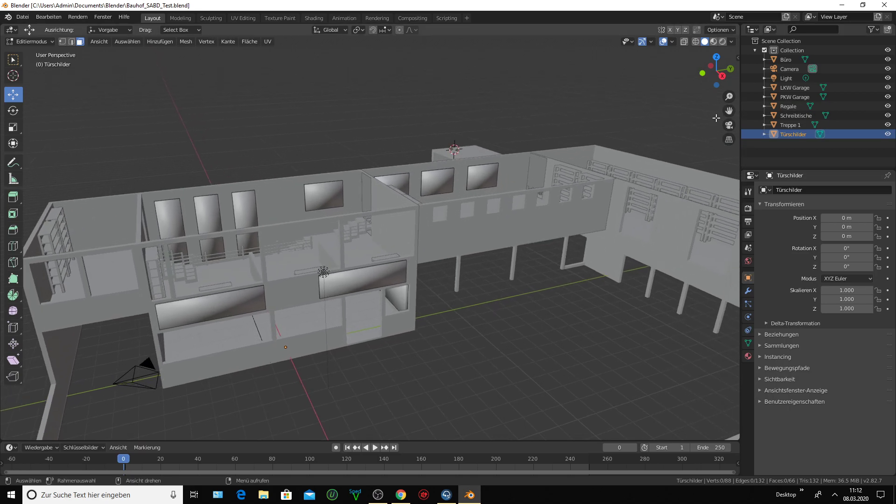
mouse_move(481, 221)
middle_mouse_down()
mouse_move(466, 228)
mouse_move(483, 225)
middle_mouse_up()
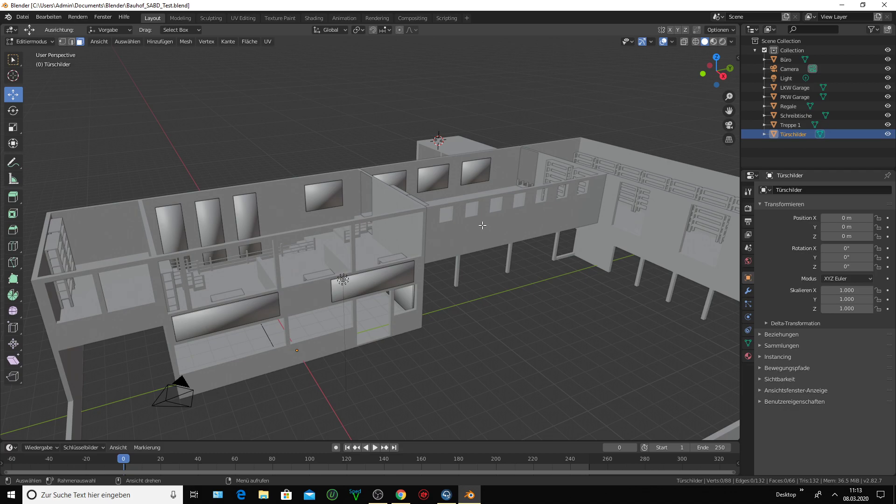
mouse_move(474, 255)
middle_mouse_down()
mouse_move(500, 252)
mouse_move(469, 252)
mouse_move(466, 264)
middle_mouse_up()
scroll(469, 252, "up", 2)
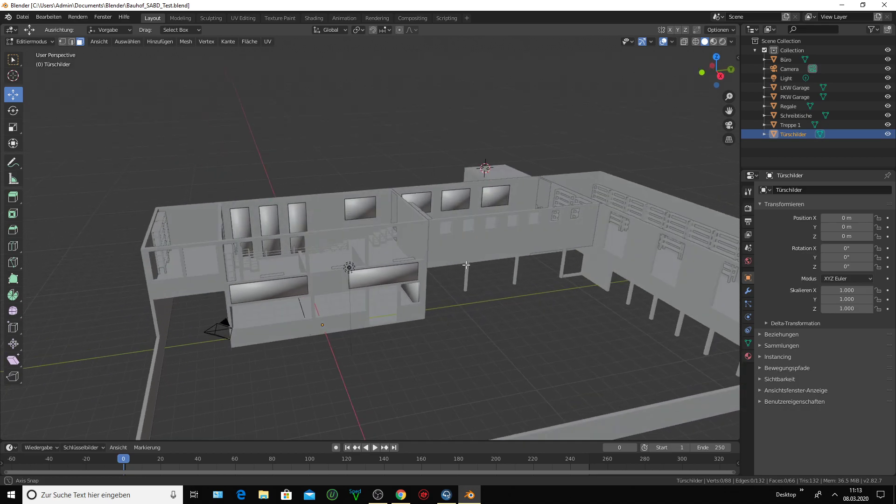